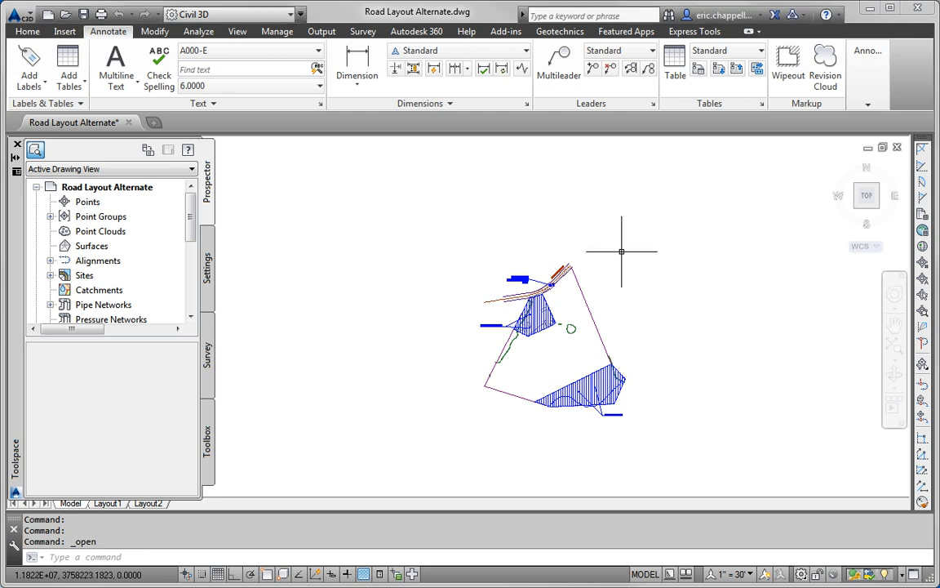
Step: Pan and zoom in on the Emerson Road tie-in label A and the Avoid Farm Property hatch
middle_click_drag(629, 270, 631, 238)
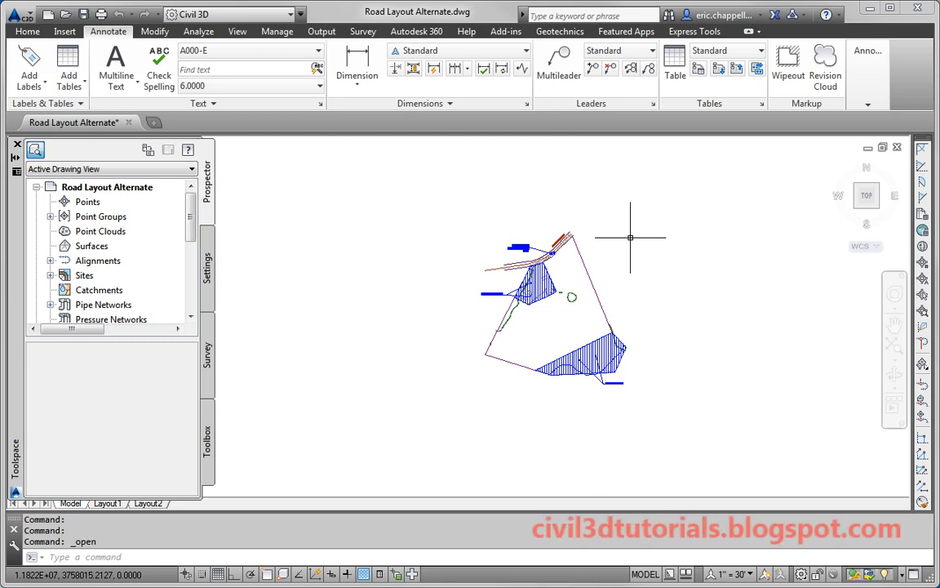
scroll(630, 238, "up", 6)
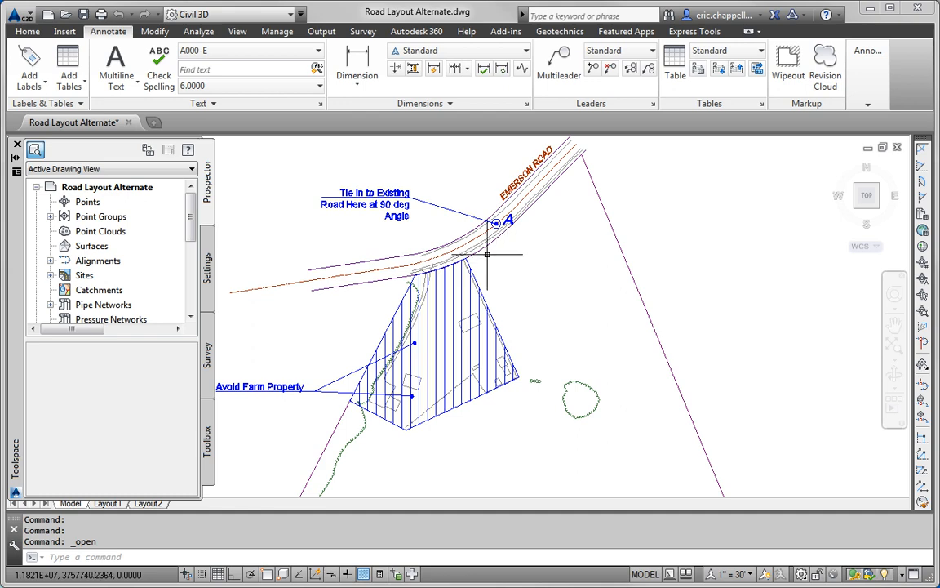
Step: Zoom around the road tie-in and the lower steep-area hatch, reading its Hatch rollover properties
scroll(497, 220, "up", 2)
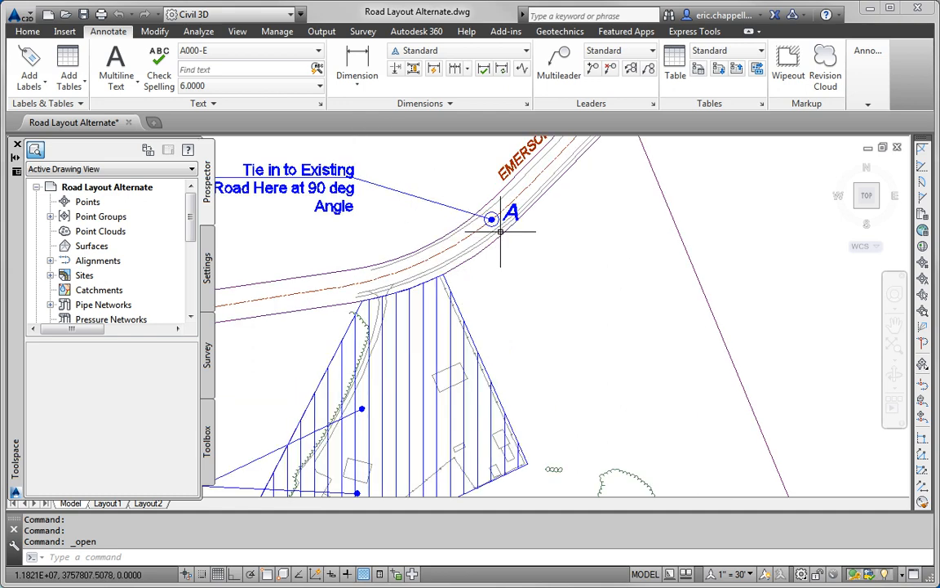
mouse_move(506, 232)
middle_mouse_down()
mouse_move(545, 272)
mouse_move(527, 252)
mouse_move(522, 214)
middle_mouse_up()
scroll(545, 273, "down", 4)
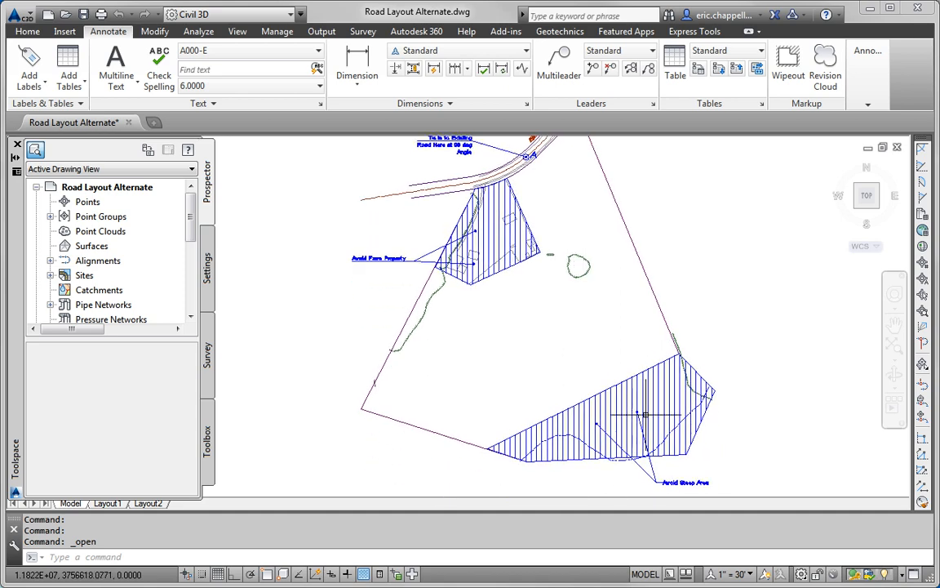
scroll(667, 407, "up", 2)
scroll(638, 372, "down", 2)
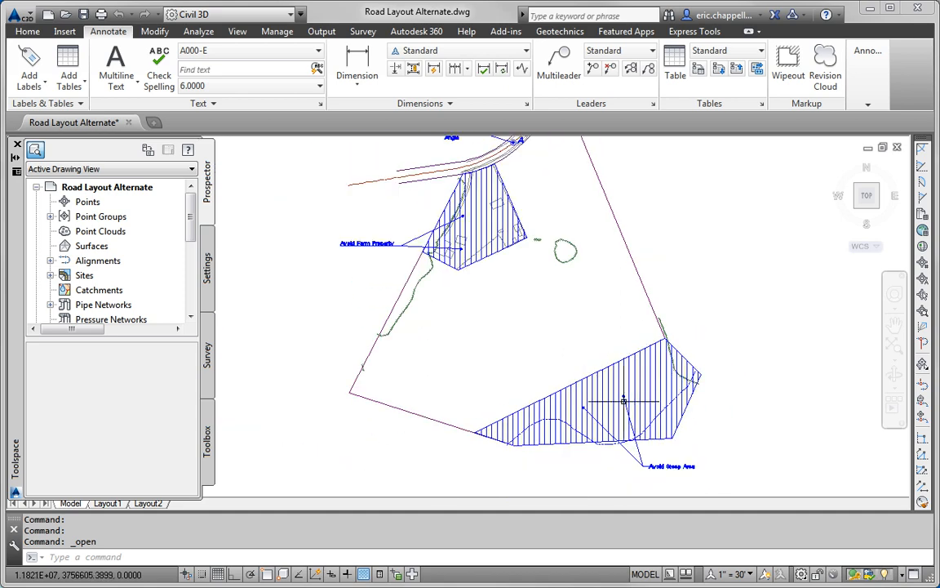
middle_click_drag(622, 396, 609, 355)
mouse_move(609, 354)
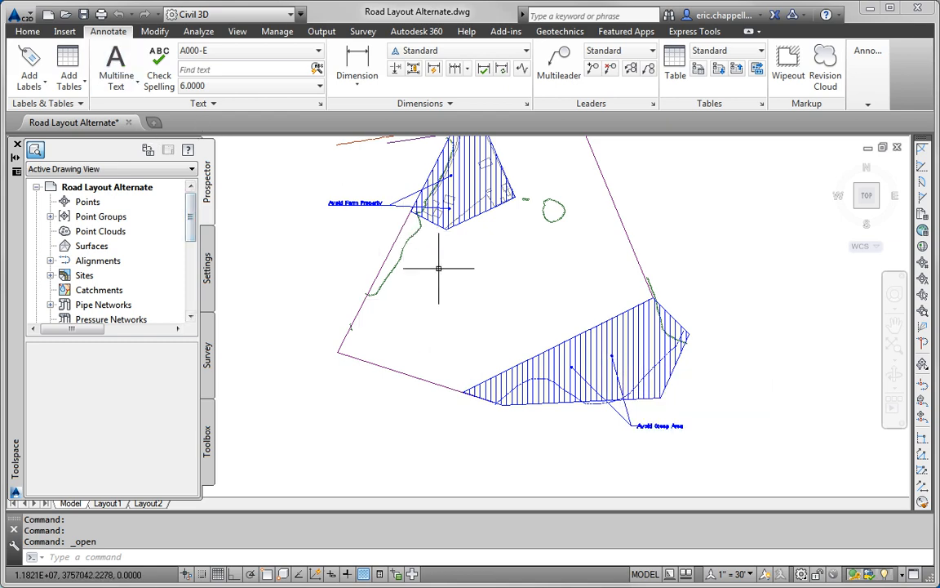
Step: Bring the 'Road Here at 90 deg Angle' note into view, then zoom out to the whole parcel
scroll(448, 343, "up", 3)
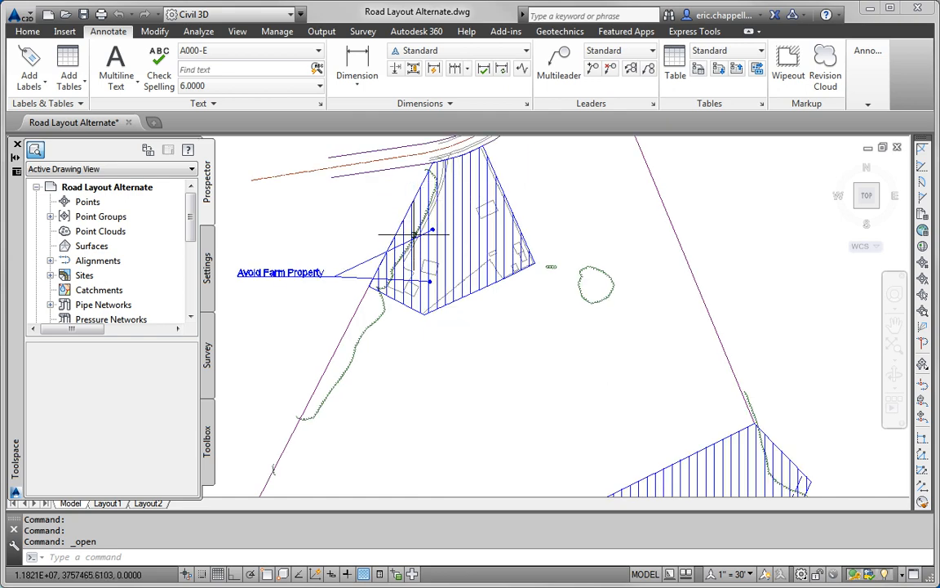
middle_click_drag(485, 197, 471, 255)
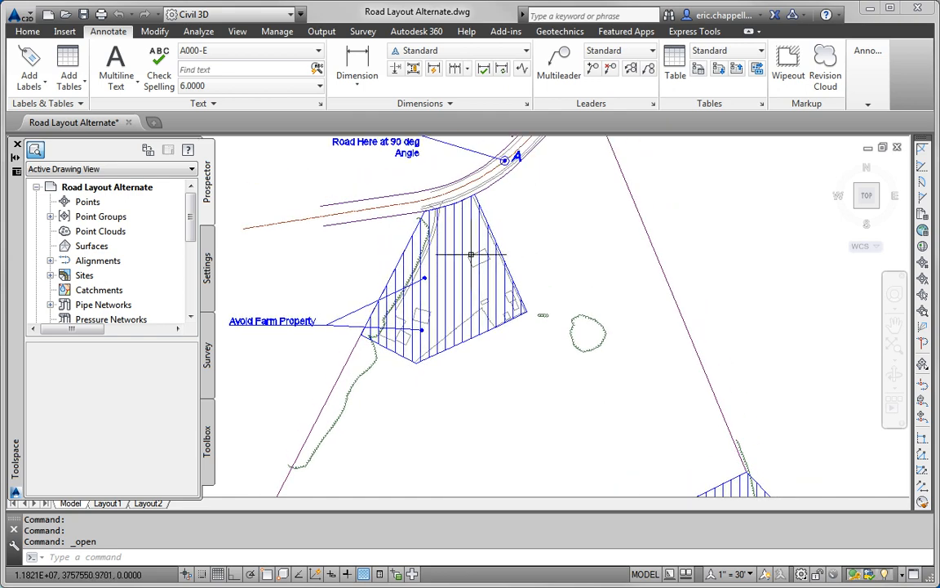
mouse_move(471, 256)
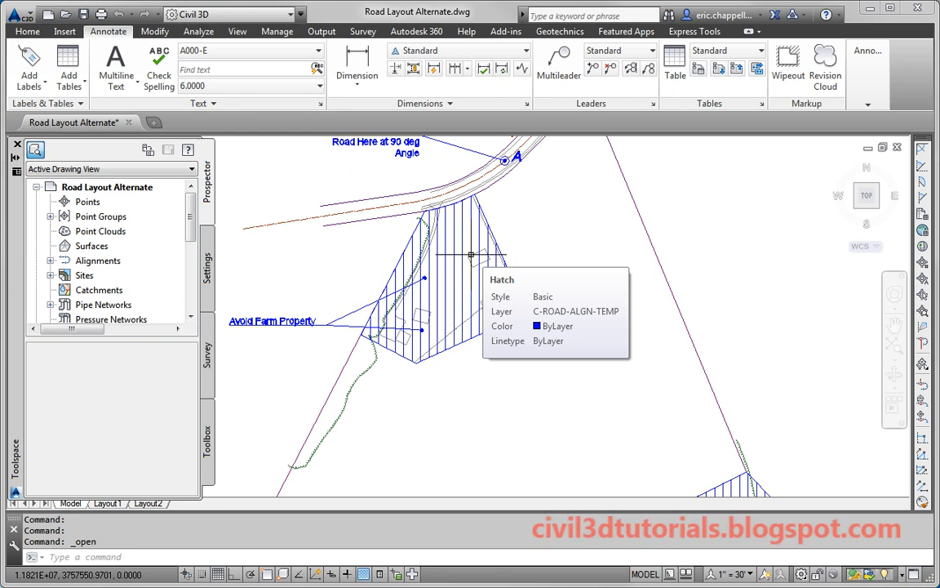
scroll(470, 255, "down", 3)
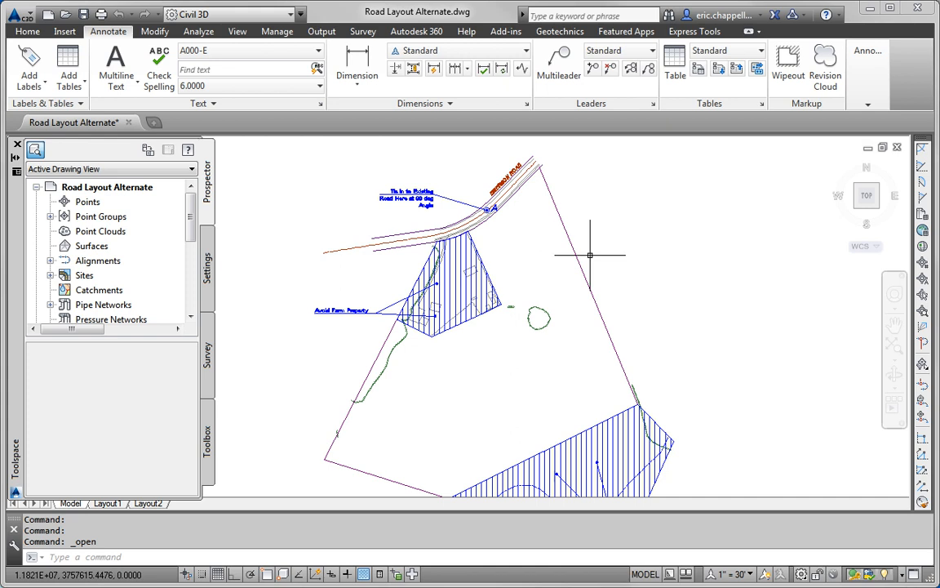
Step: Offset the parcel boundary 150 units inward to create an inner setback outline
left_click(551, 265)
left_click(546, 273)
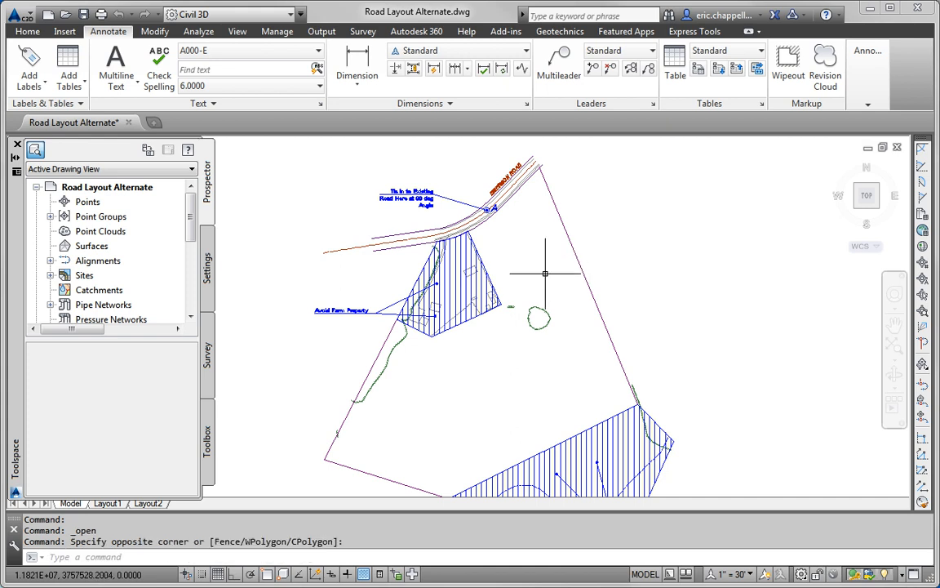
type("offset")
key("Return")
type("15")
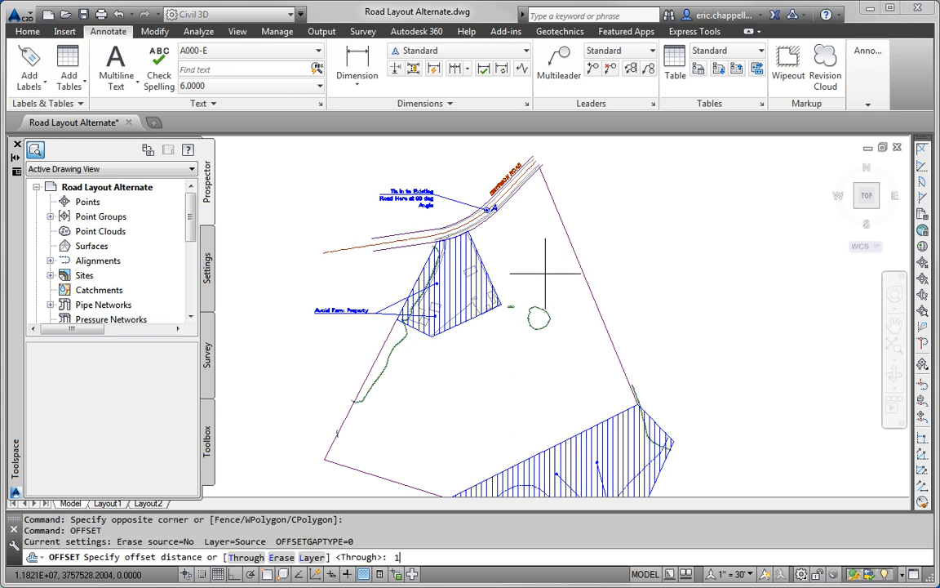
type("0")
key("Return")
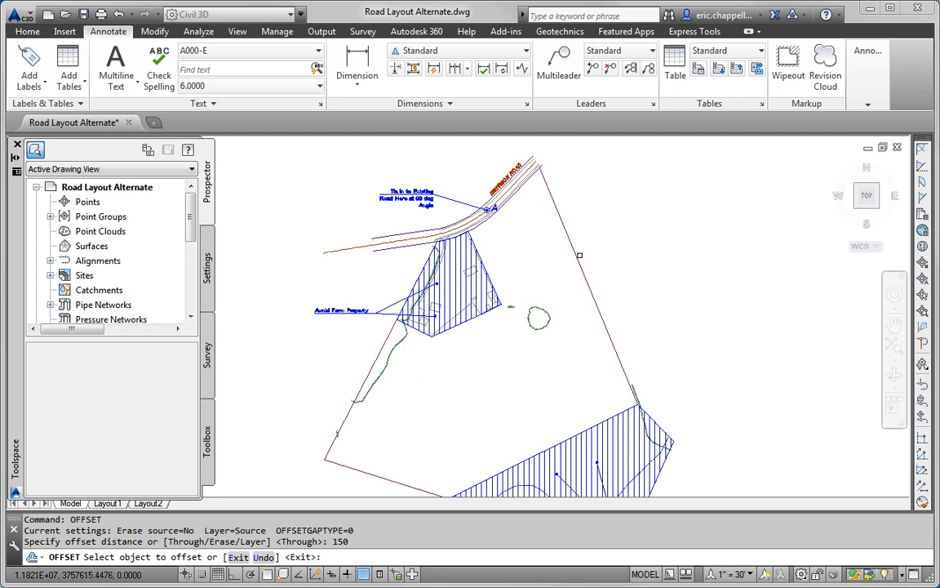
left_click(576, 257)
left_click(551, 341)
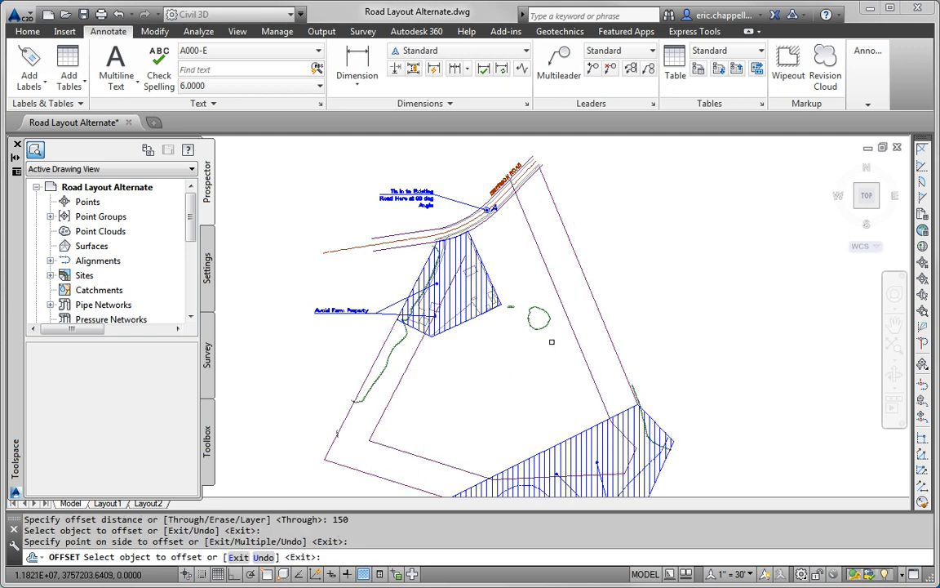
key("Escape")
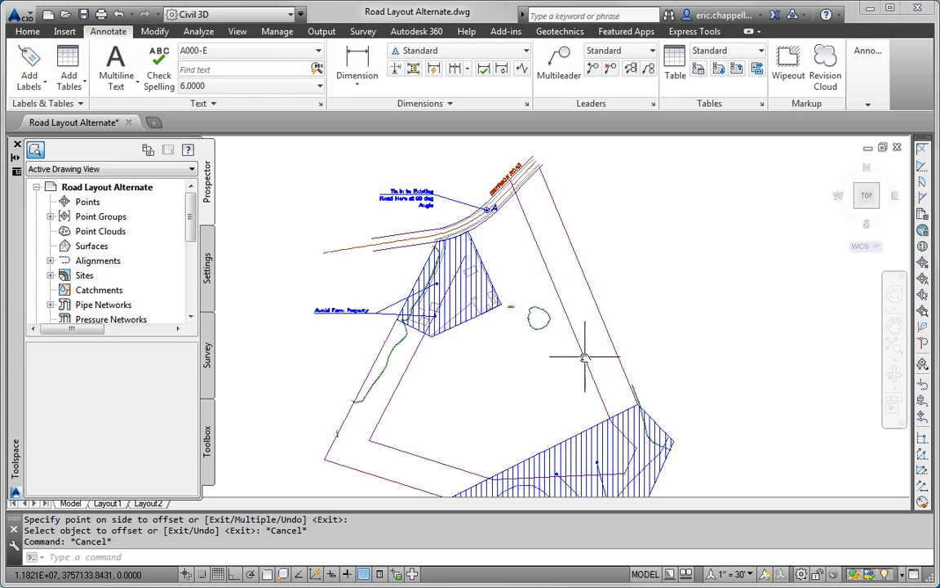
middle_click_drag(591, 367, 609, 305)
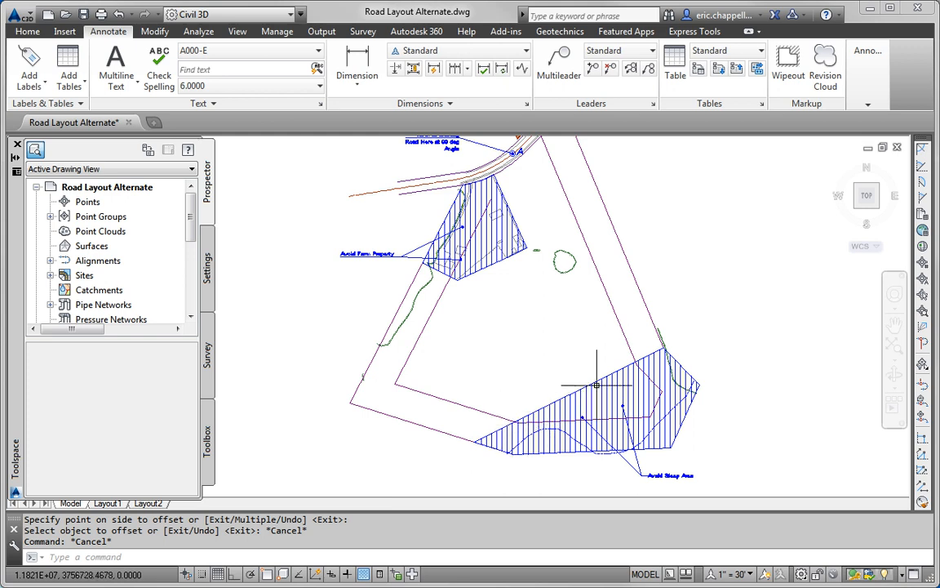
Step: Offset the steep-area hatch boundary 150 units outward
type("offset")
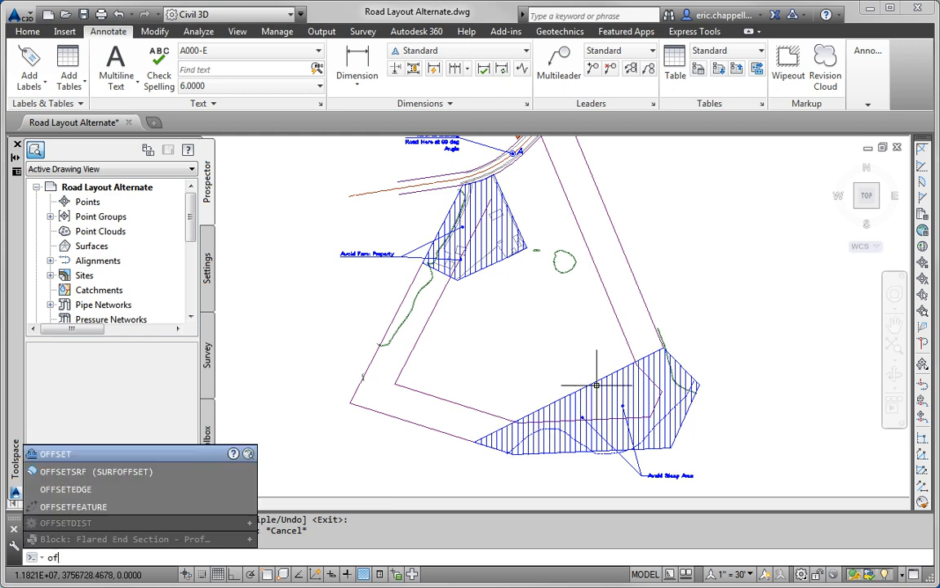
key("Return")
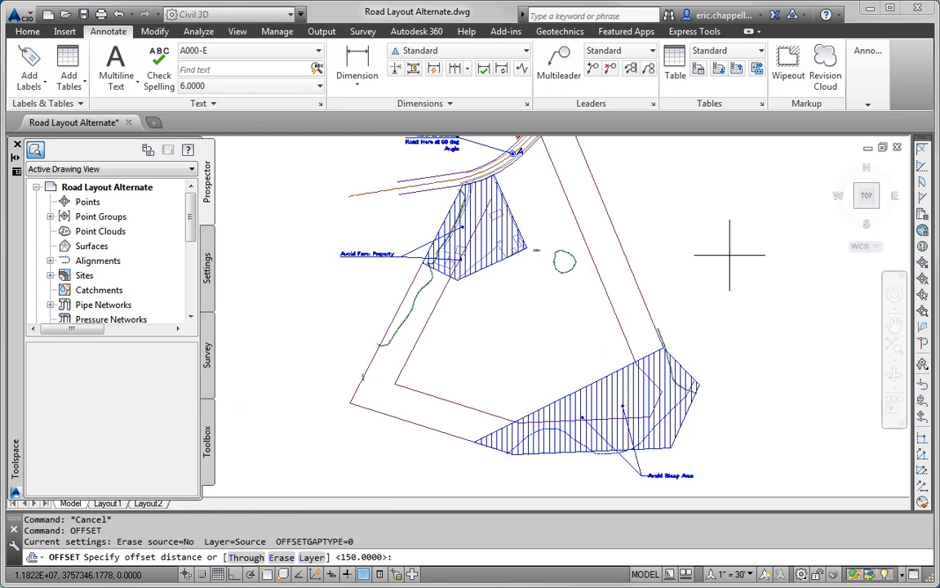
key("Return")
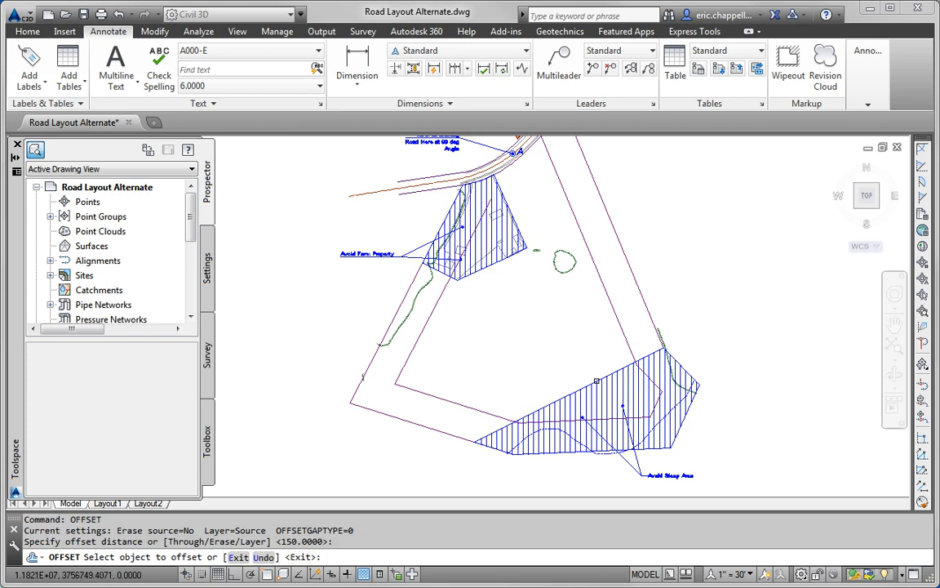
left_click(596, 380)
left_click(581, 324)
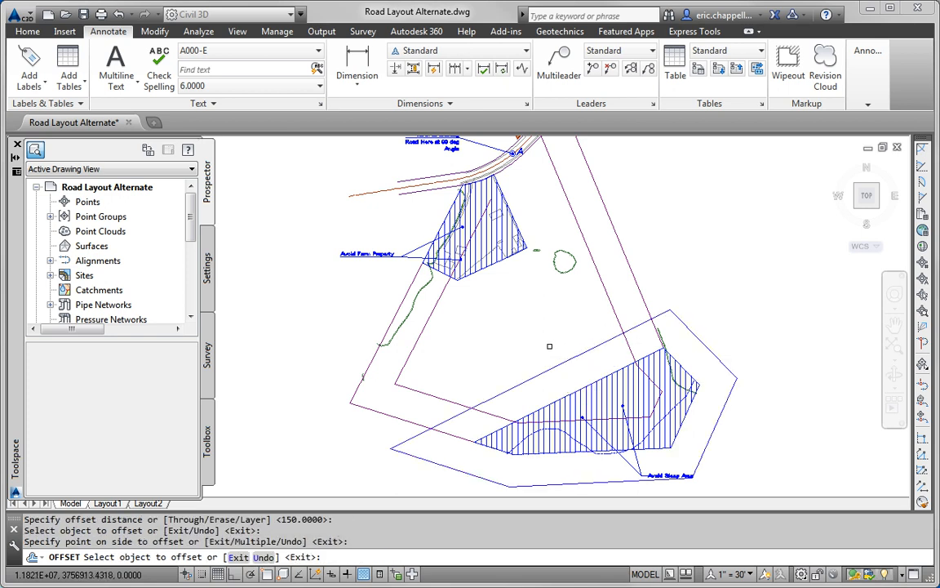
key("Escape")
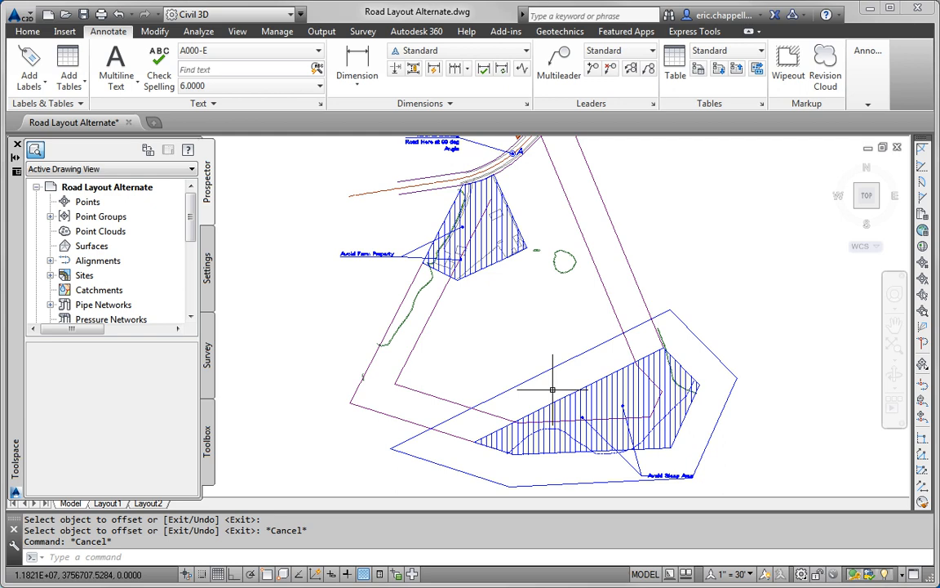
Step: Offset each newest outline another 150 units outward, adding three more rings
type("og")
key("BackSpace")
type("ffset")
key("Return")
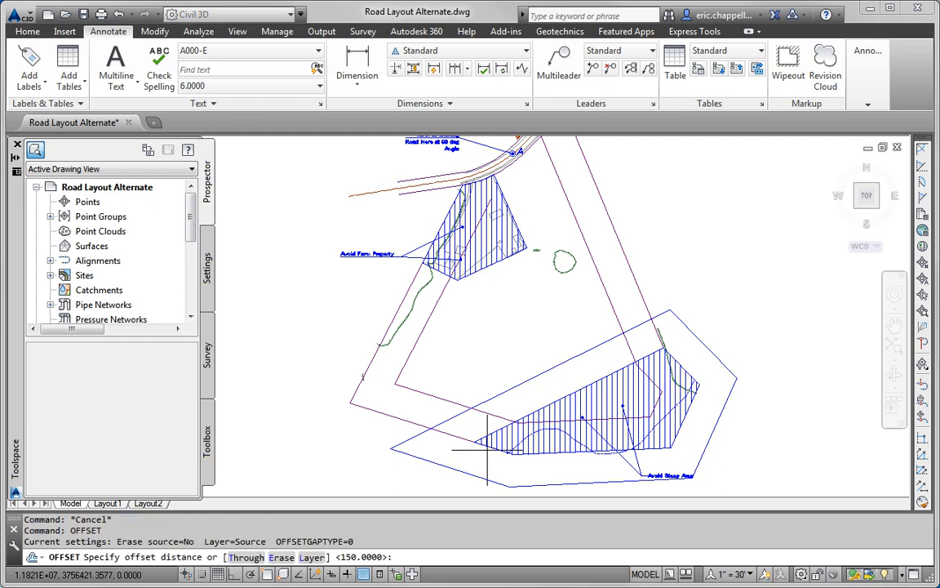
key("Return")
left_click(563, 360)
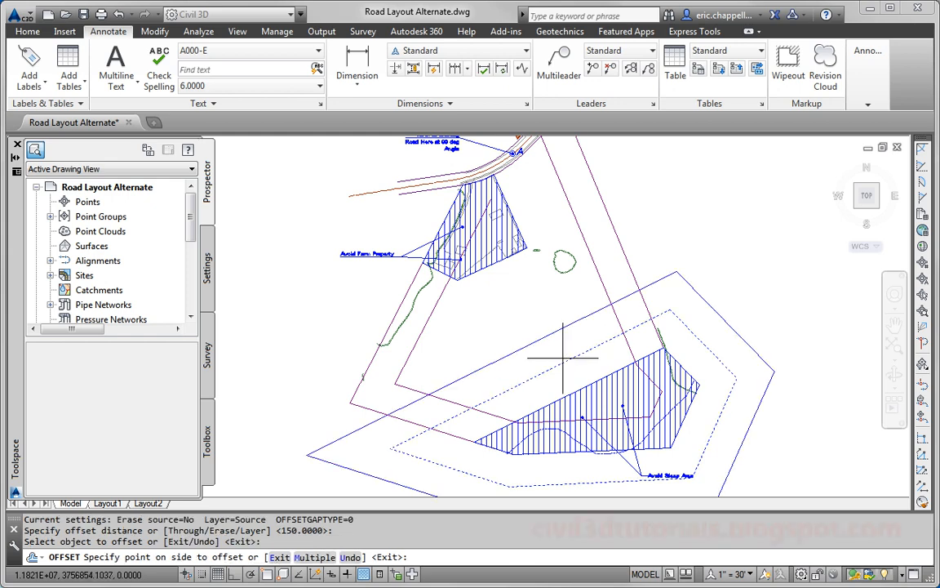
left_click(541, 337)
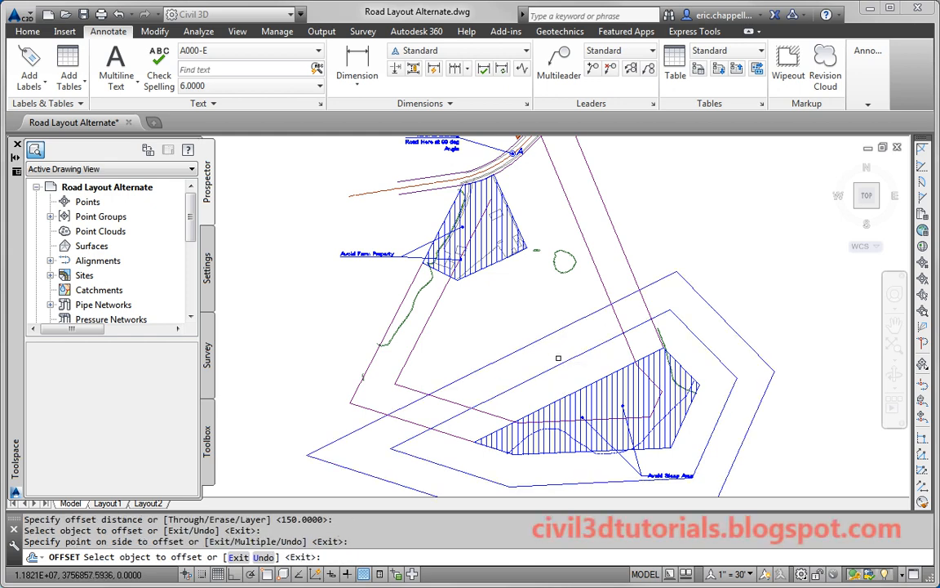
left_click(546, 336)
left_click(541, 327)
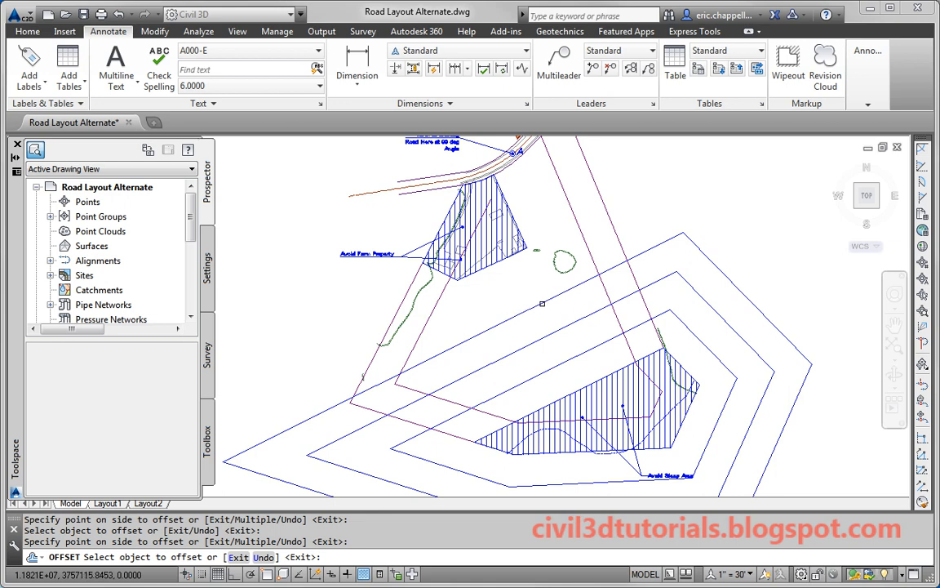
left_click(542, 303)
left_click(476, 266)
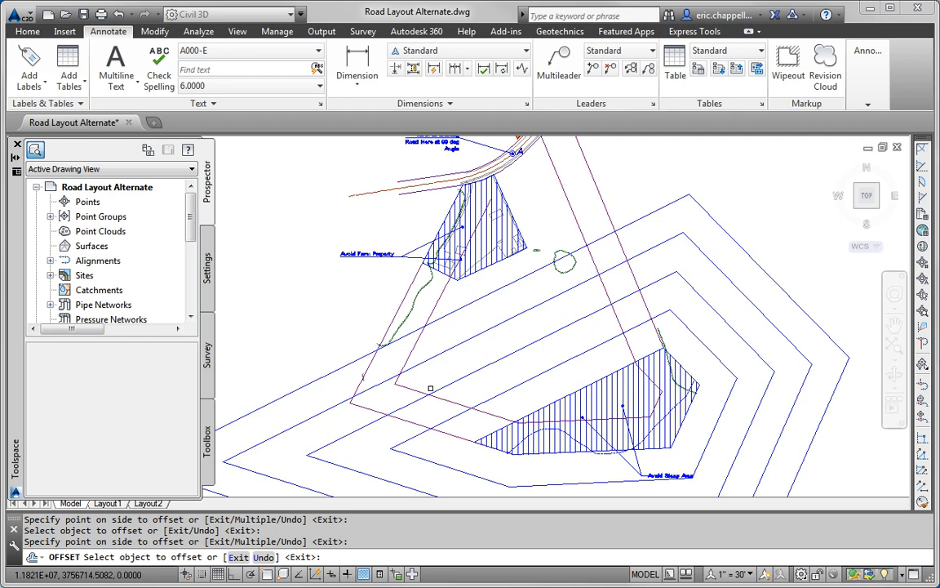
left_click(513, 308)
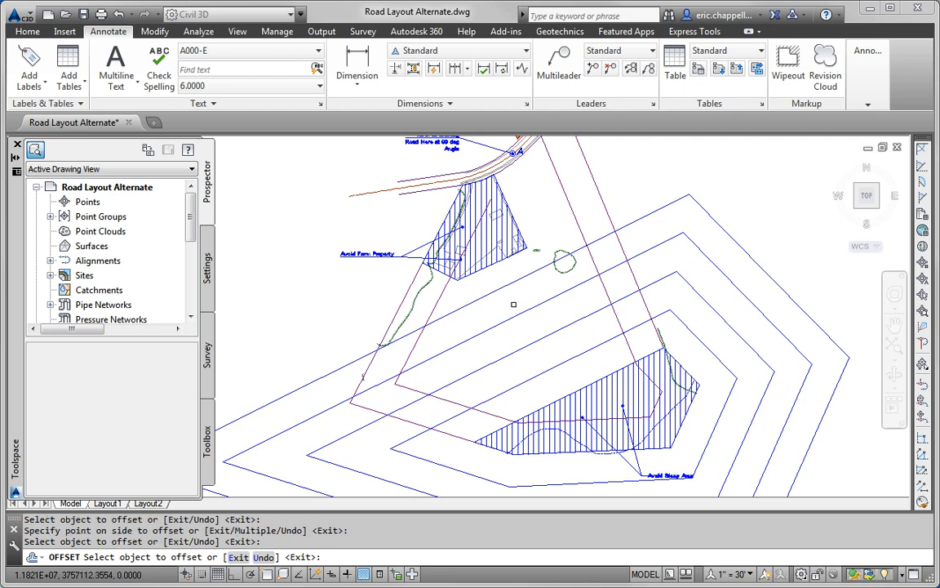
key("Escape")
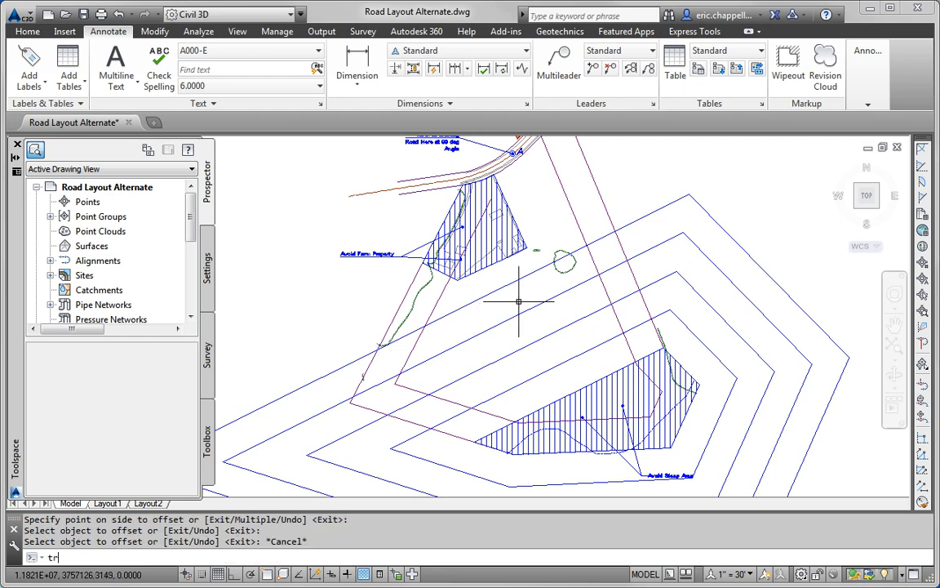
Step: Trim the four offset lines where they extend beyond the magenta parcel boundary
type("tr")
key("Return")
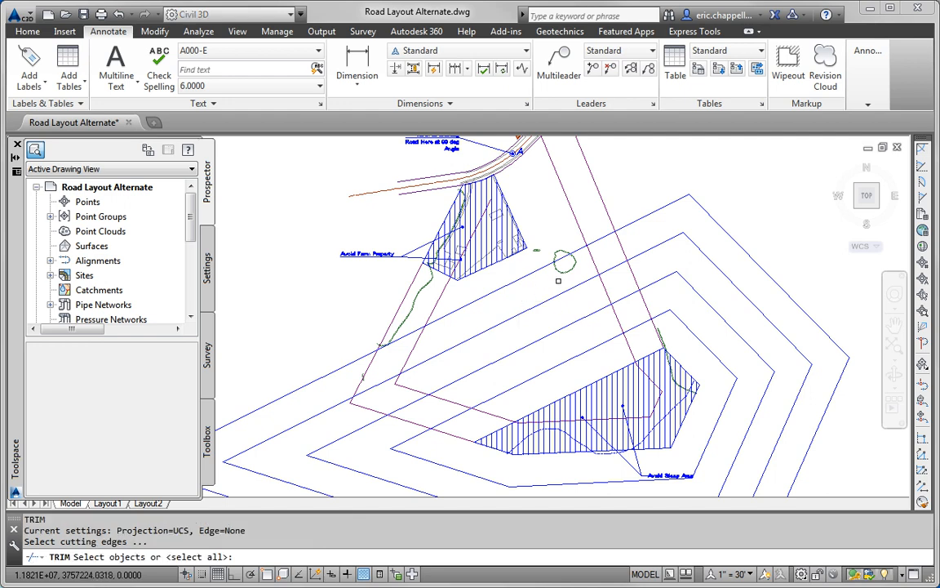
left_click(580, 233)
key("Return")
left_click(605, 237)
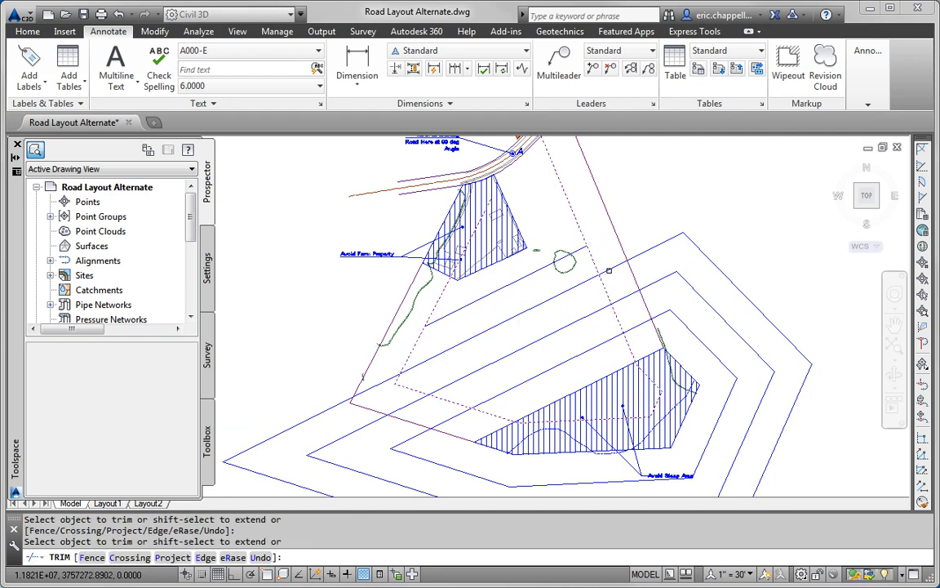
left_click(624, 300)
left_click(633, 328)
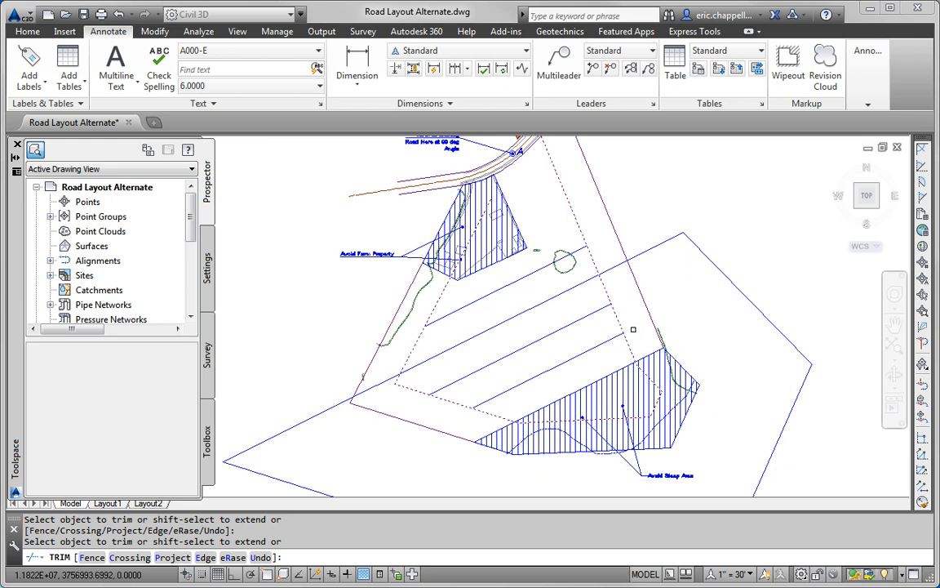
left_click(614, 271)
key("Return")
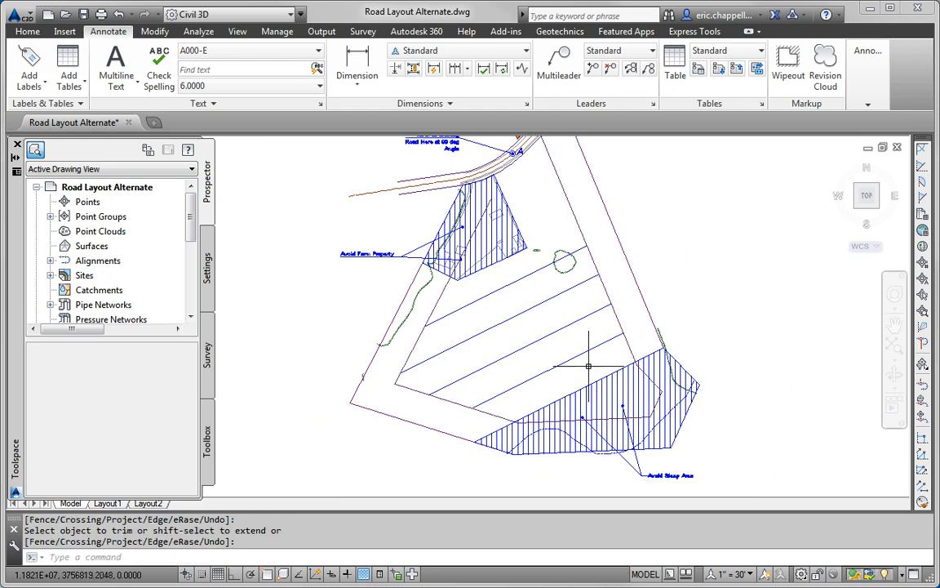
Step: Trim the boundary segment beyond the lowest blue offset line
key("Return")
left_click(590, 350)
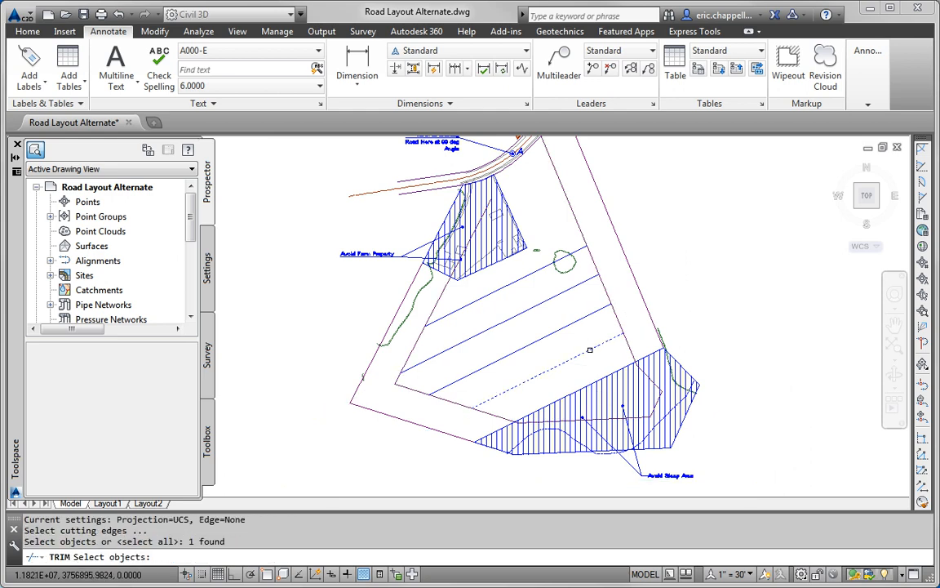
key("Return")
left_click(627, 346)
key("Return")
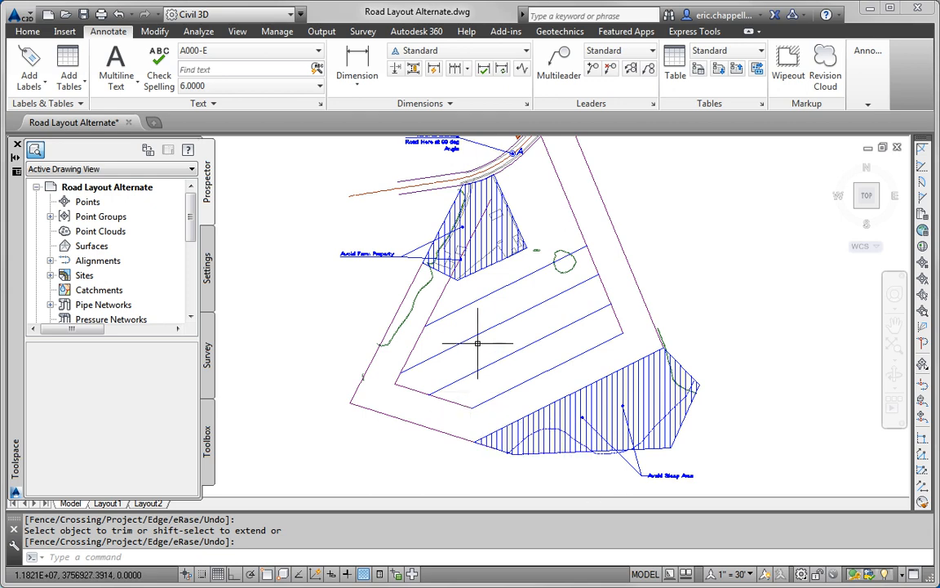
Step: Delete the lowest and upper parallel blue lines and the inner offset outline
key("Return")
left_click(499, 357)
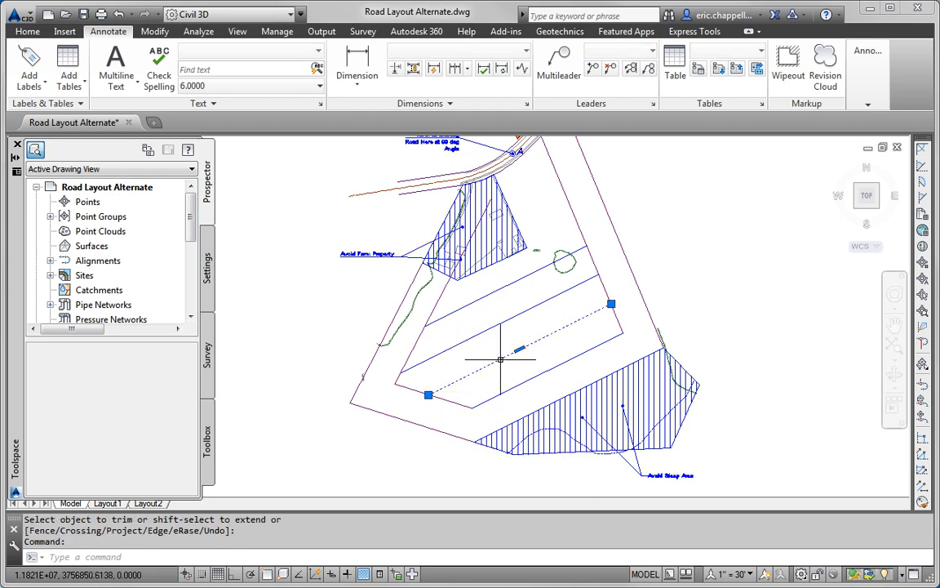
key("Delete")
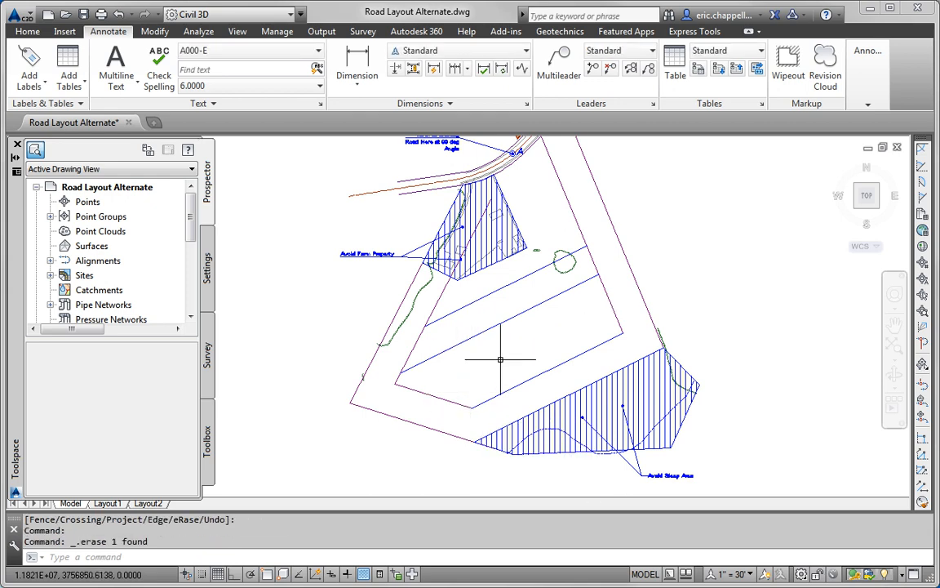
left_click(487, 296)
key("Delete")
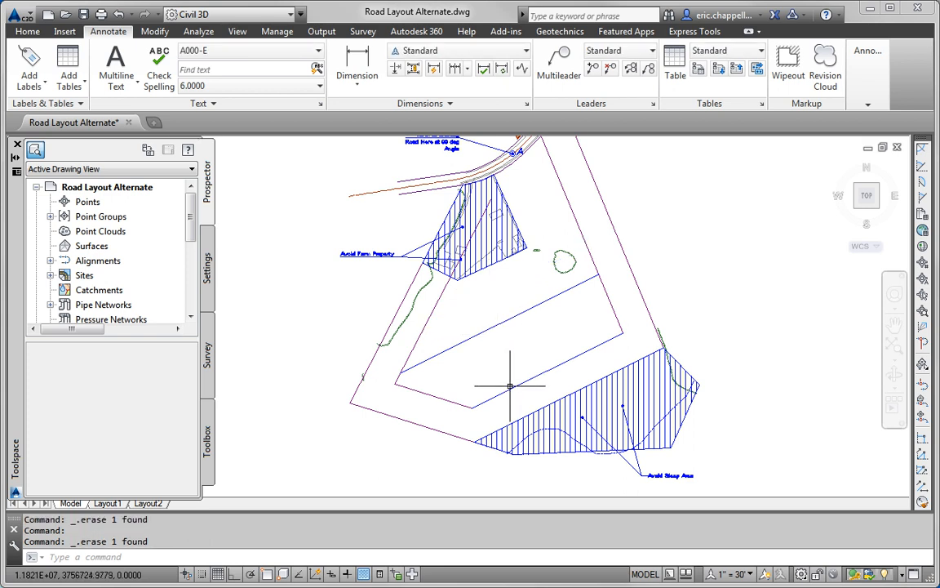
left_click(426, 321)
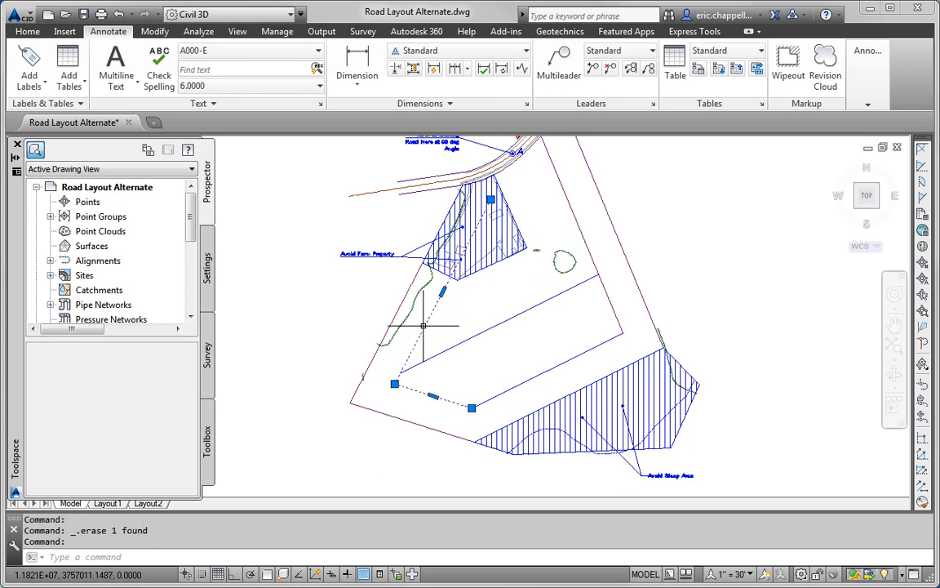
key("Delete")
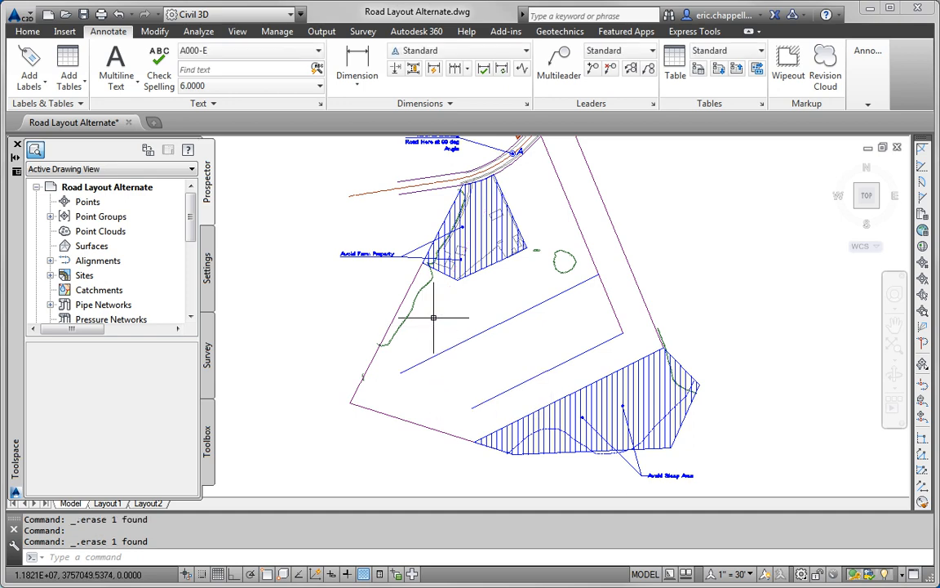
middle_click_drag(424, 327, 409, 386)
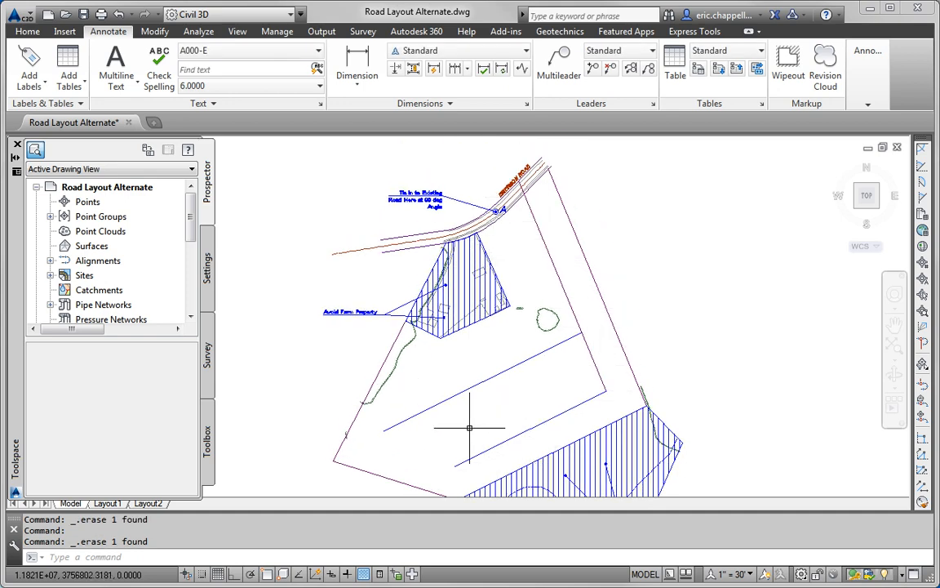
Step: Draw a guide line from the centre of circle A, snapping its end to another circle centre
scroll(548, 245, "up", 4)
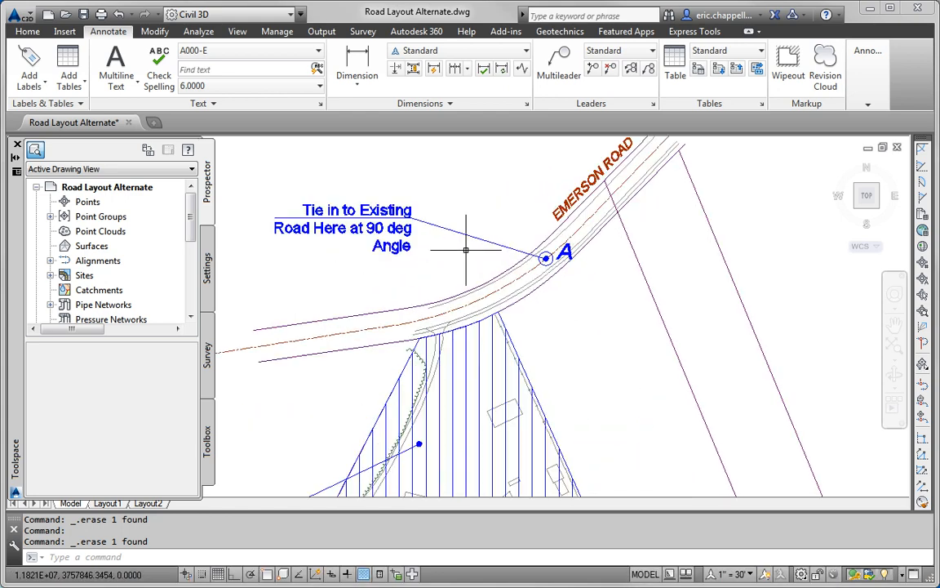
scroll(555, 253, "down", 1)
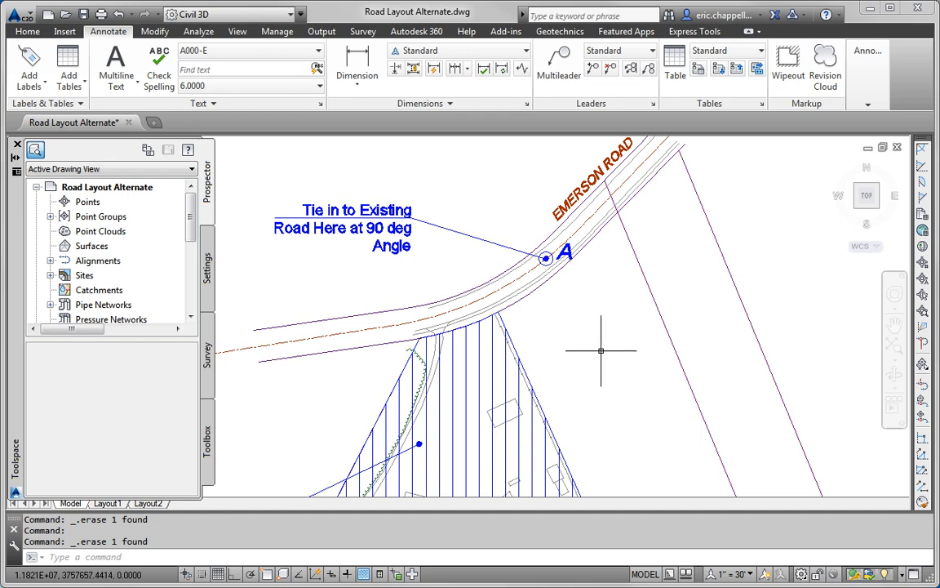
key("Return")
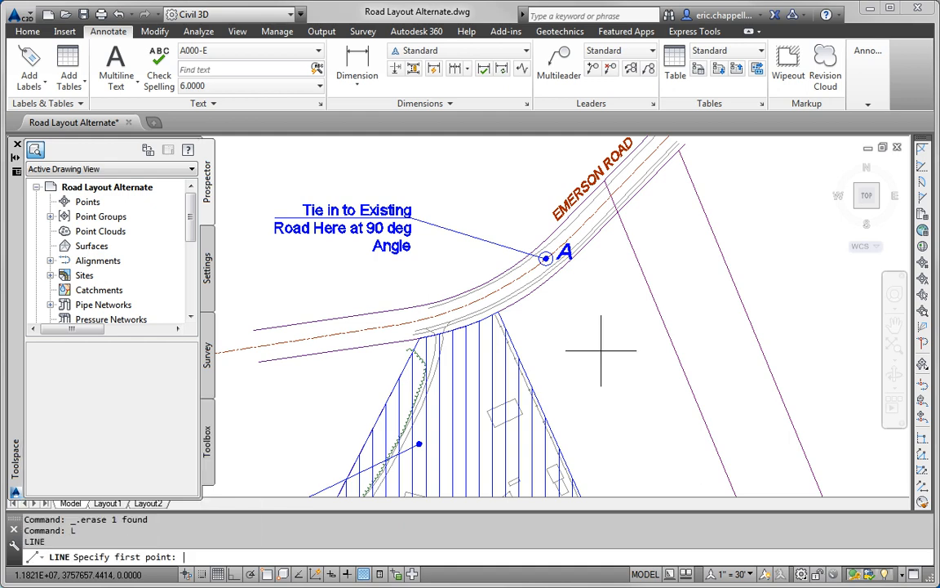
key("Return")
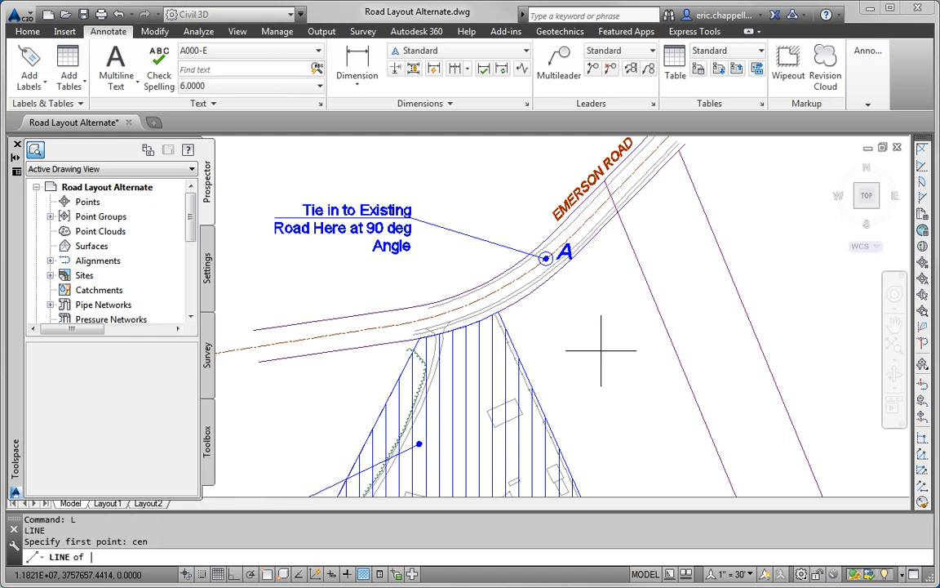
left_click(554, 256)
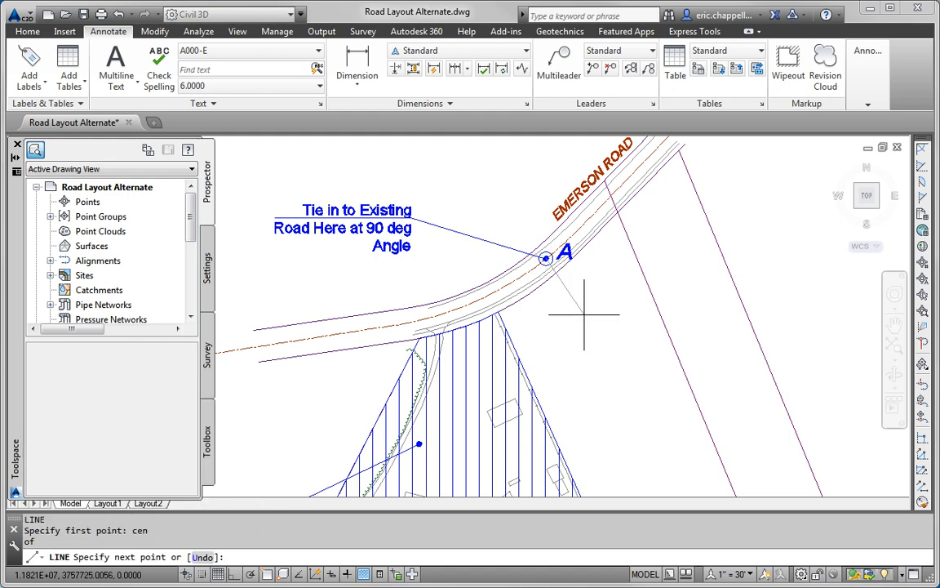
key("Escape")
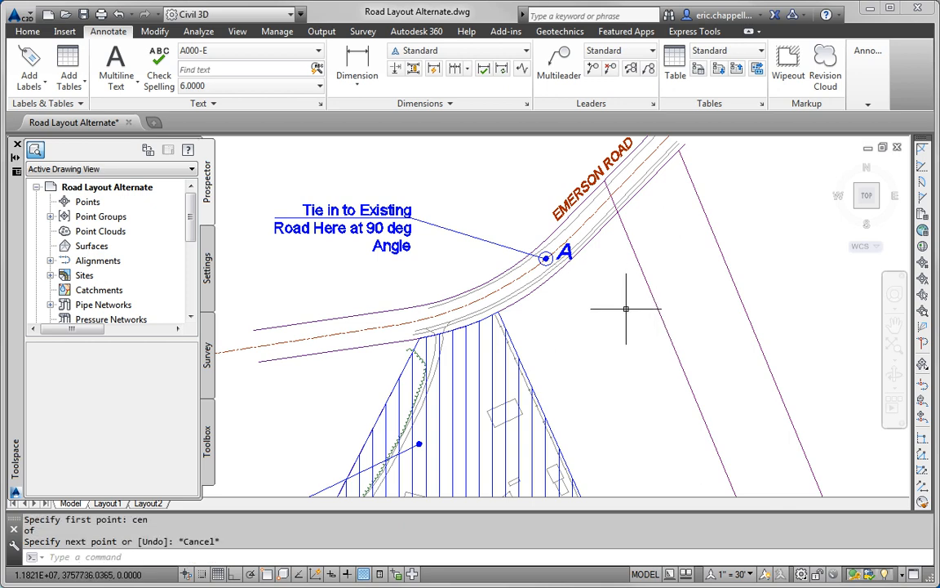
type("l")
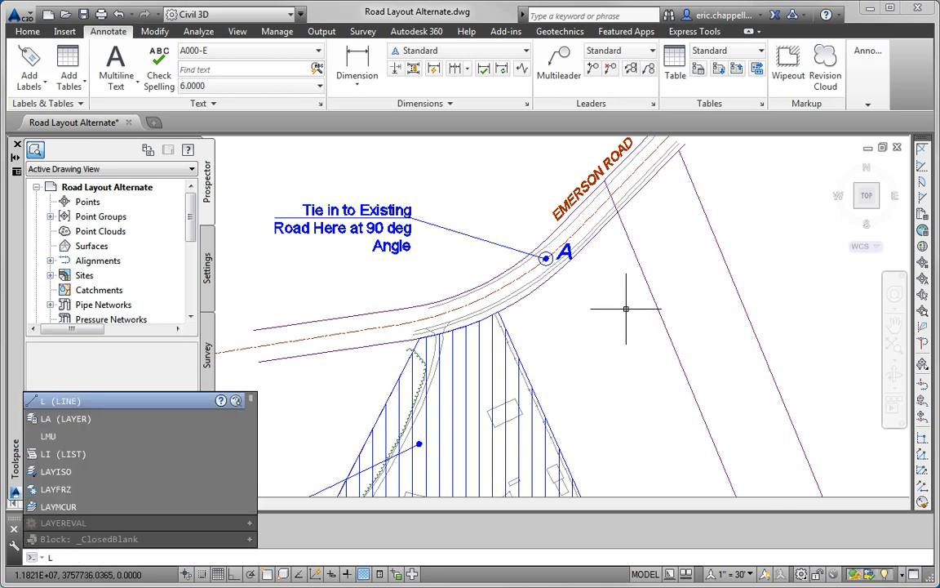
key("Return")
type("cen")
key("Return")
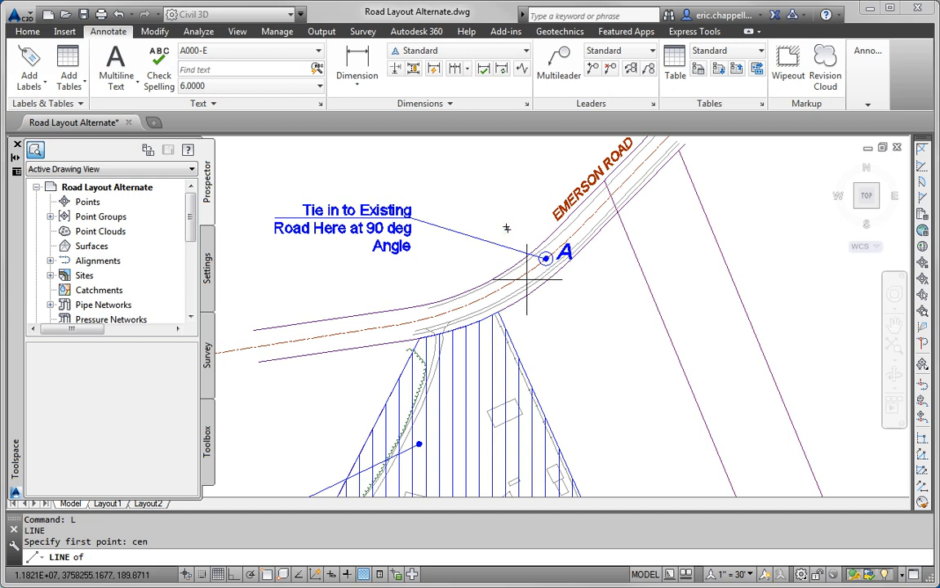
left_click(547, 260)
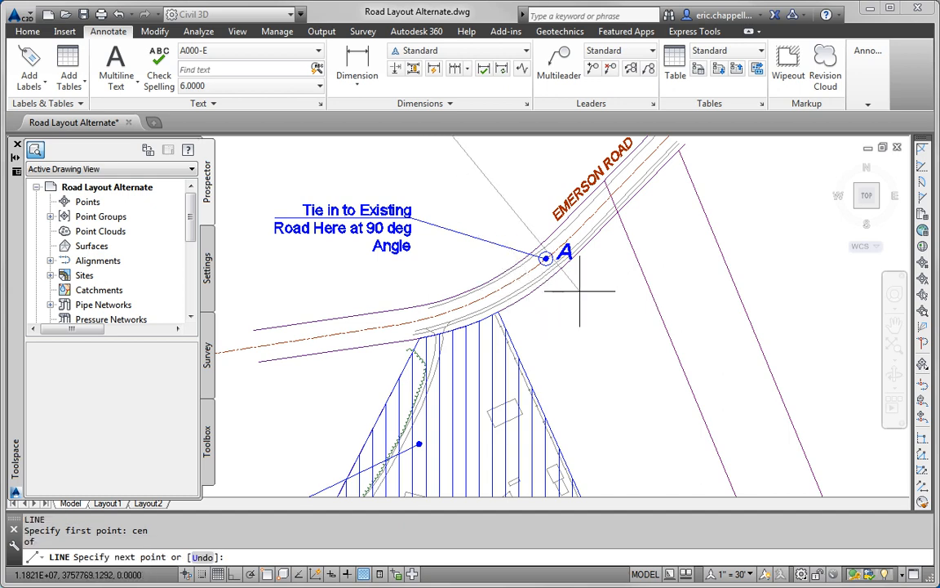
right_click(581, 296, "shift")
left_click(620, 460)
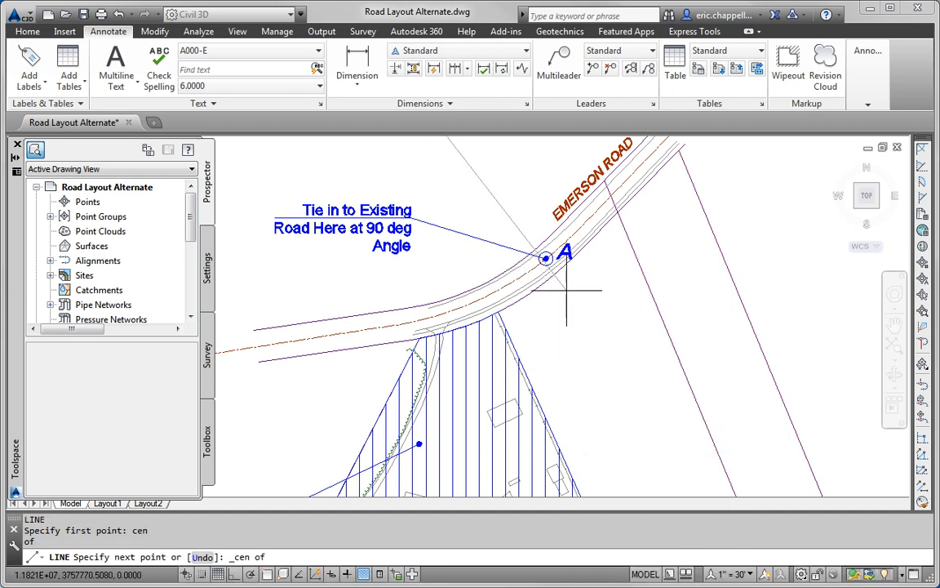
key("Escape")
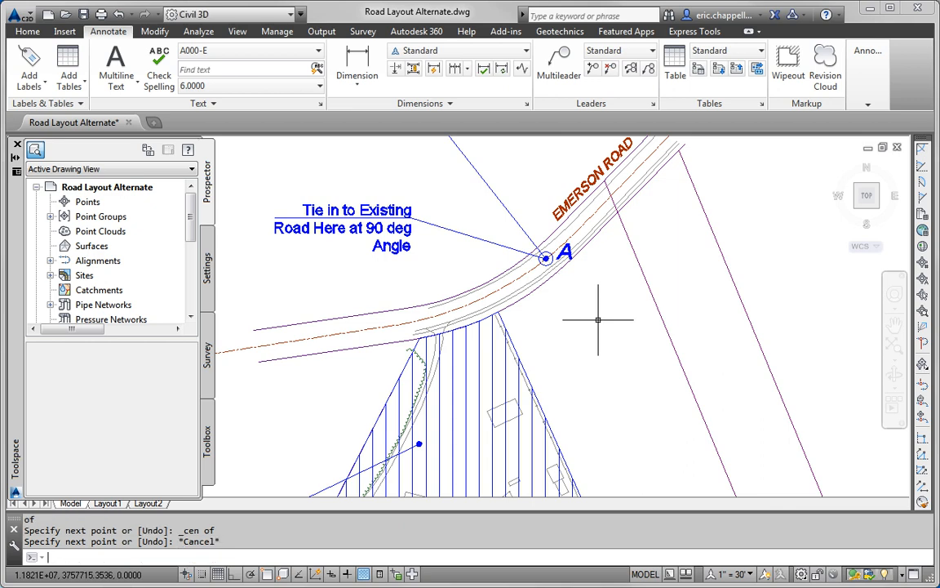
Step: Start EXTEND with the purple property line as the boundary edge
type("ex")
key("Return")
left_click(676, 342)
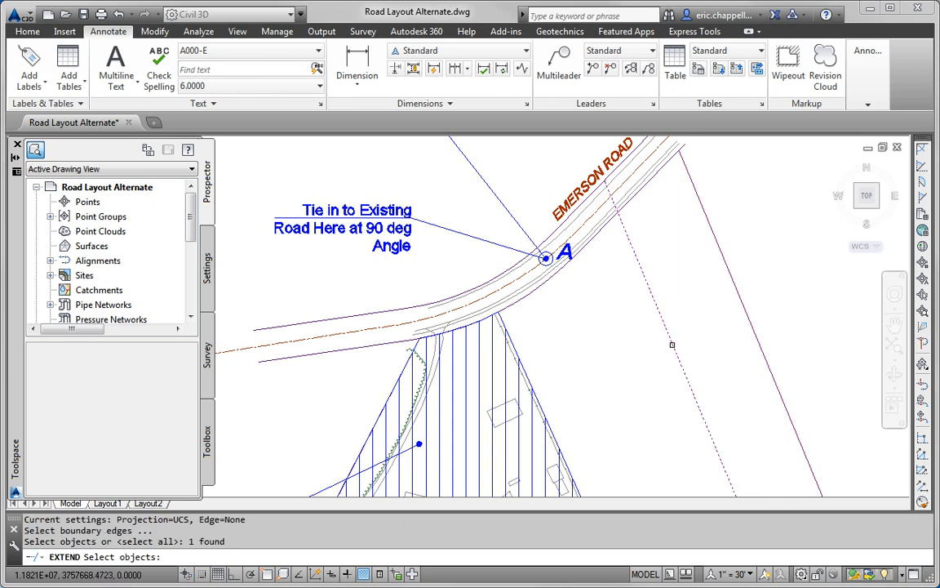
Step: Extend the guide line through point A to the purple property line
key("Return")
left_click(528, 235)
key("Escape")
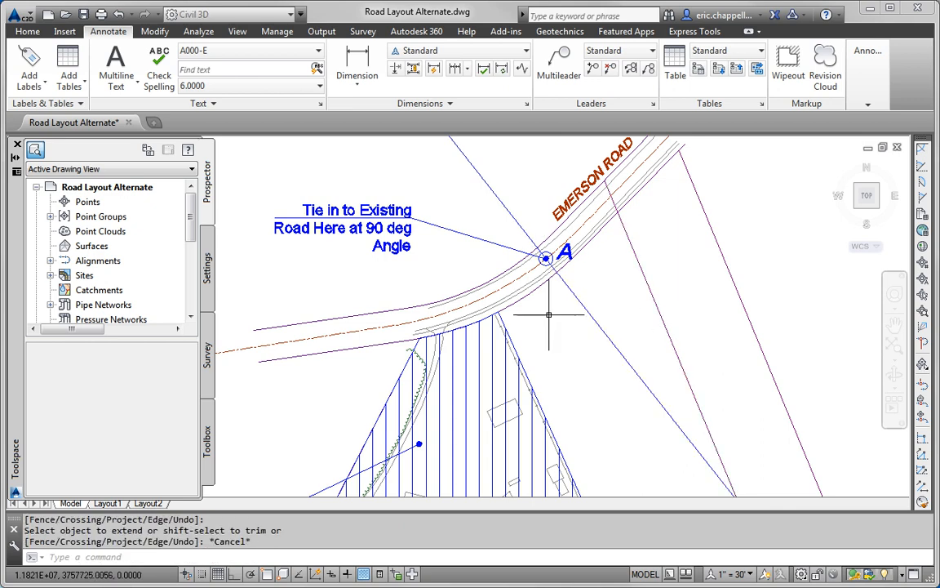
scroll(579, 322, "down", 4)
middle_click_drag(600, 353, 591, 294)
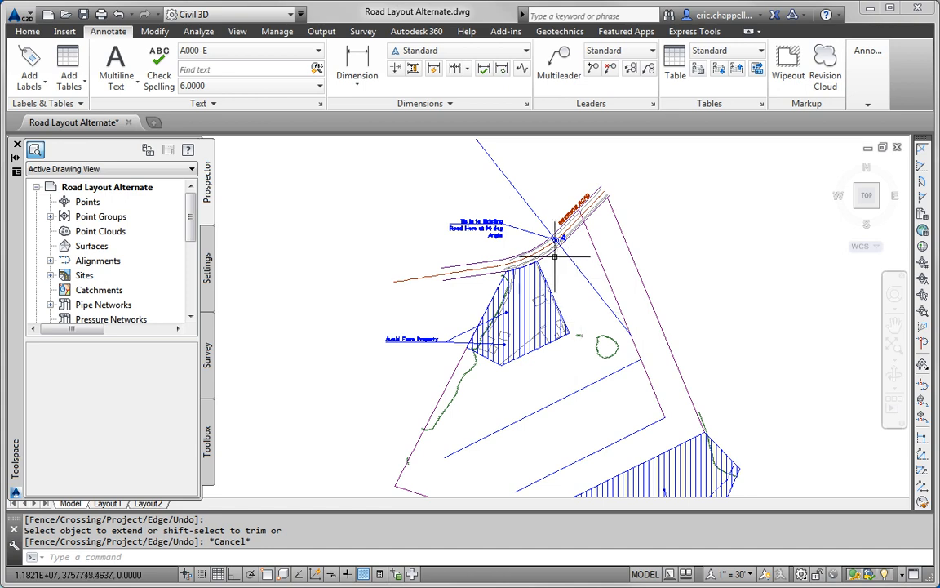
scroll(562, 242, "up", 4)
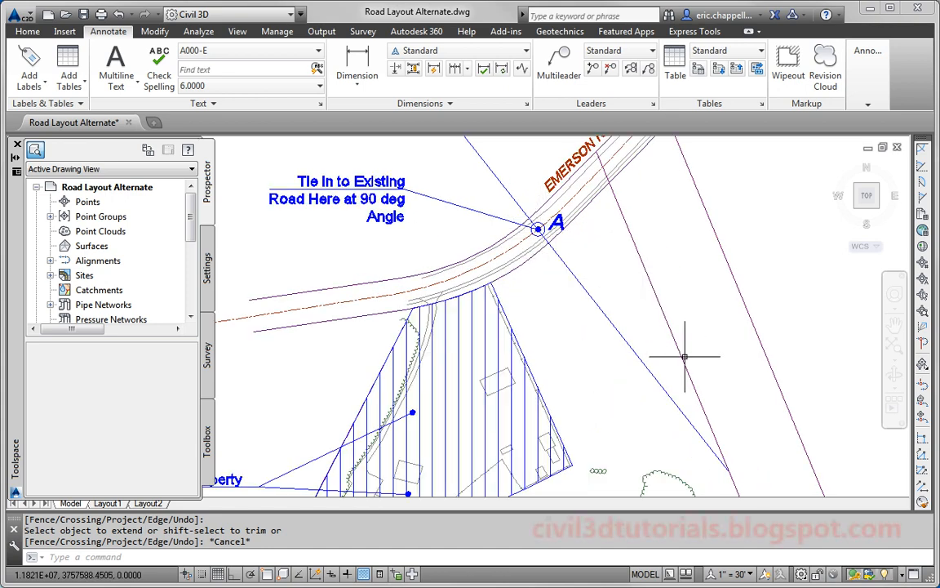
middle_click_drag(667, 330, 551, 267)
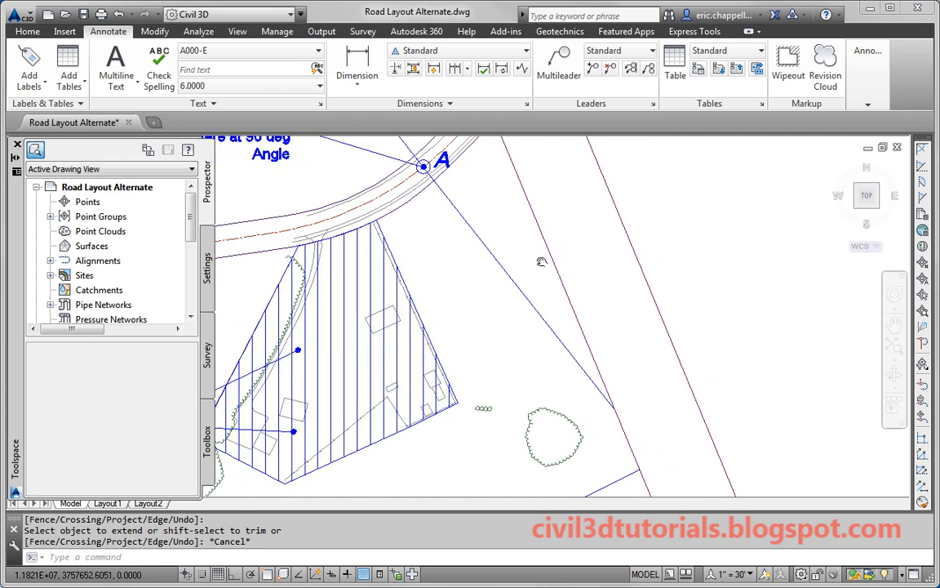
Step: Draw a short crossing line starting east of point A
key("Return")
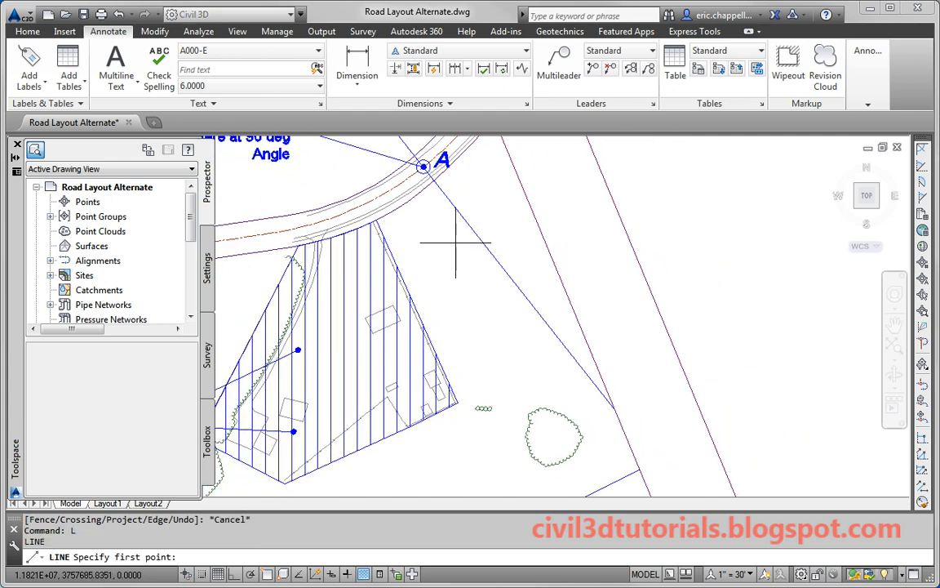
left_click(467, 258)
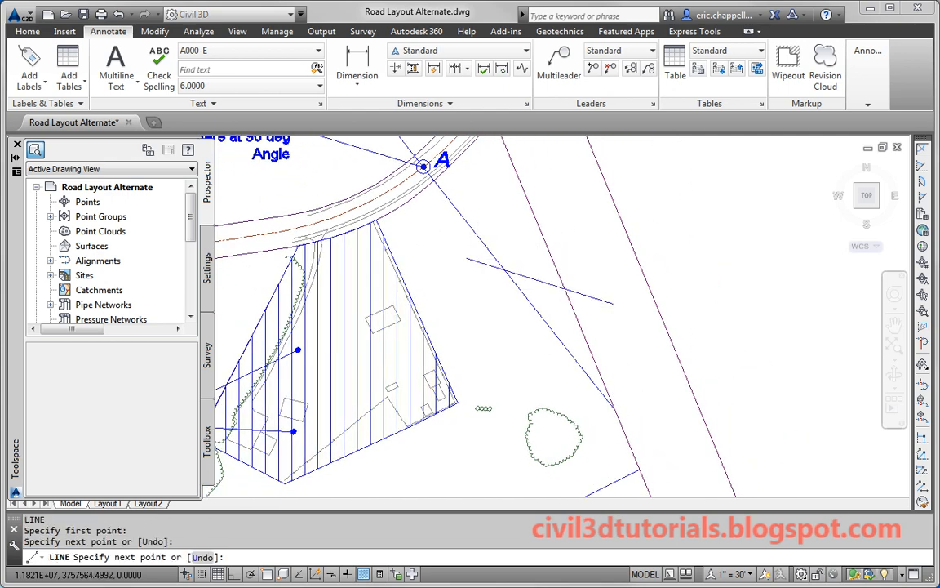
key("Escape")
Step: Trim the boundary line above the short line, using it as the cutting edge
type("tr")
key("Return")
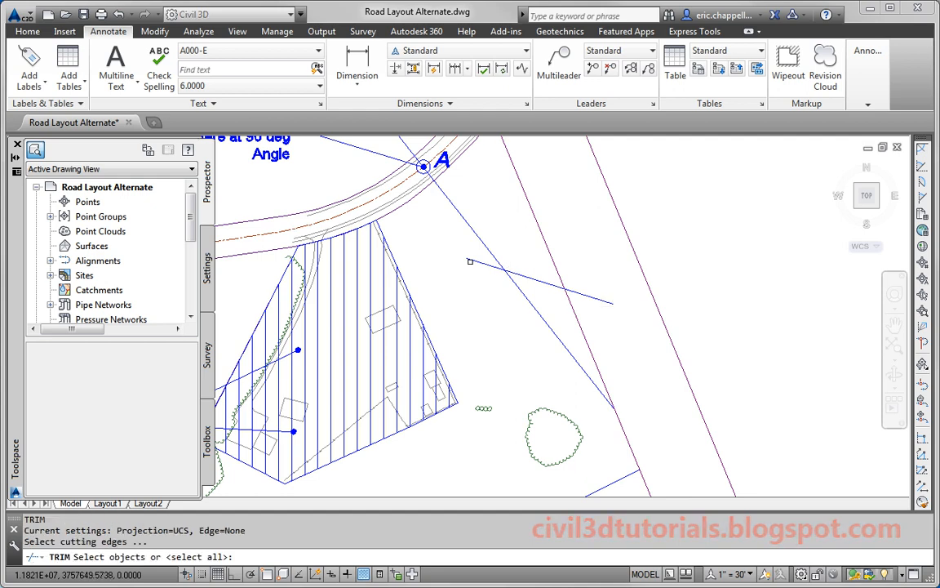
left_click(492, 266)
key("Return")
left_click(510, 280)
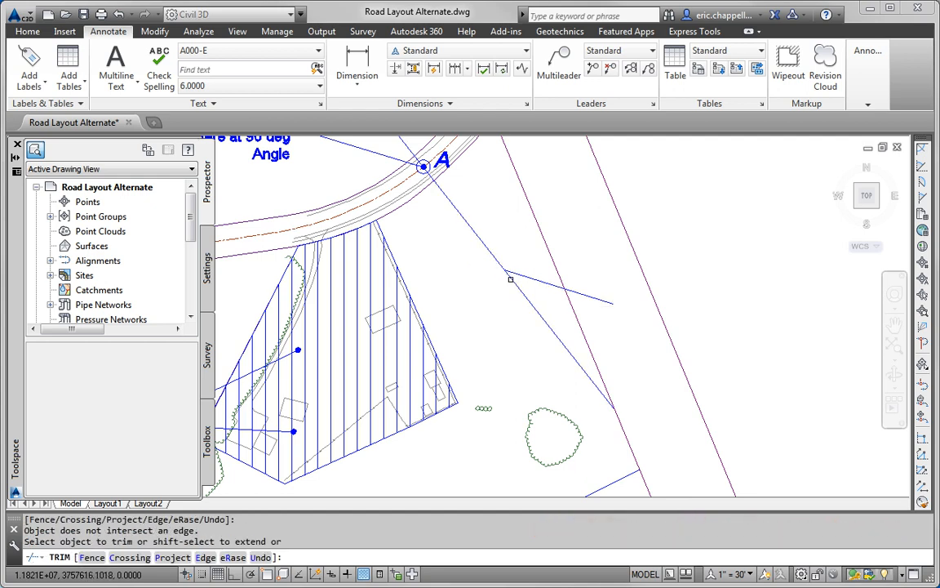
key("Return")
key("Return")
left_click(566, 289)
key("Return")
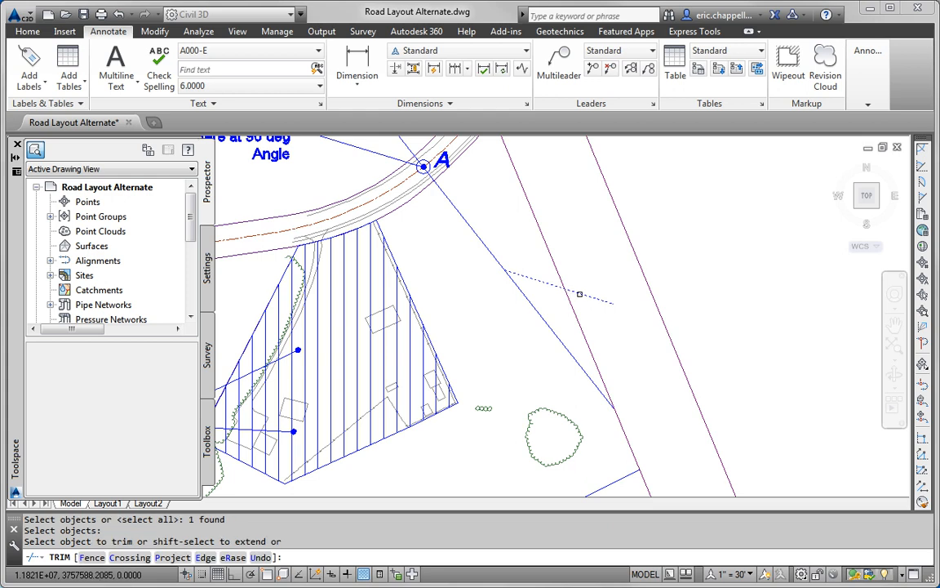
left_click(556, 272)
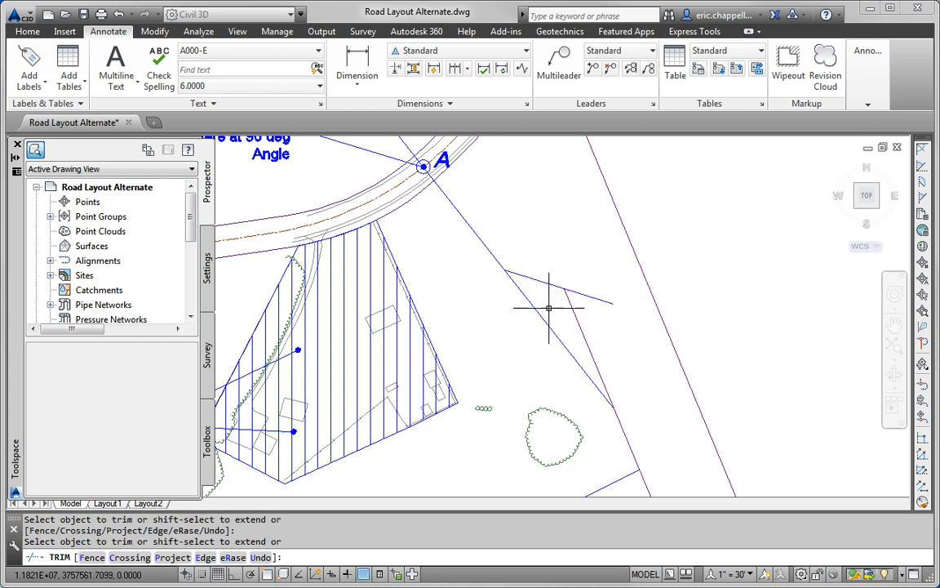
Step: Trim the overhanging line against three window-selected cutting edges to form a clean corner
key("Return")
key("Return")
left_click(570, 278)
left_click(508, 330)
key("Return")
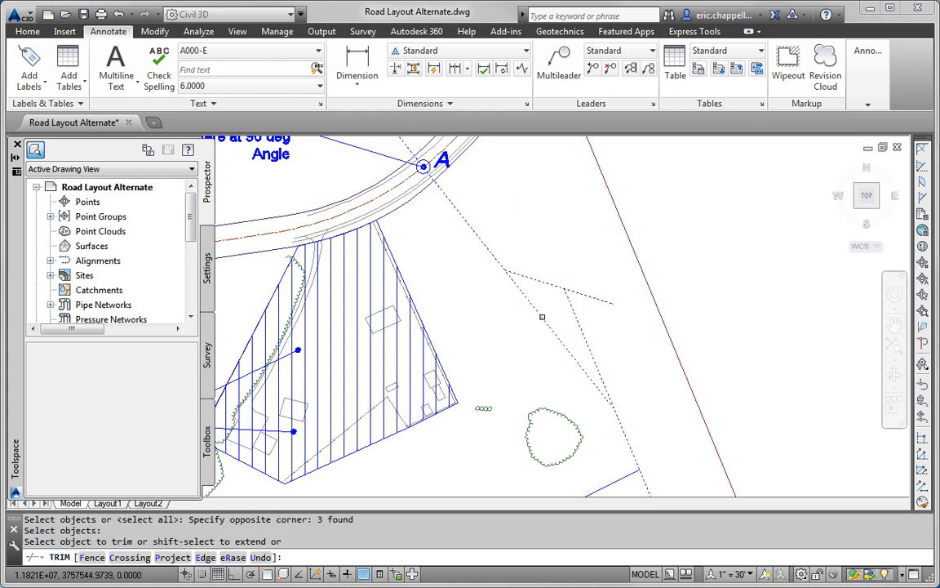
left_click(585, 295)
key("Escape")
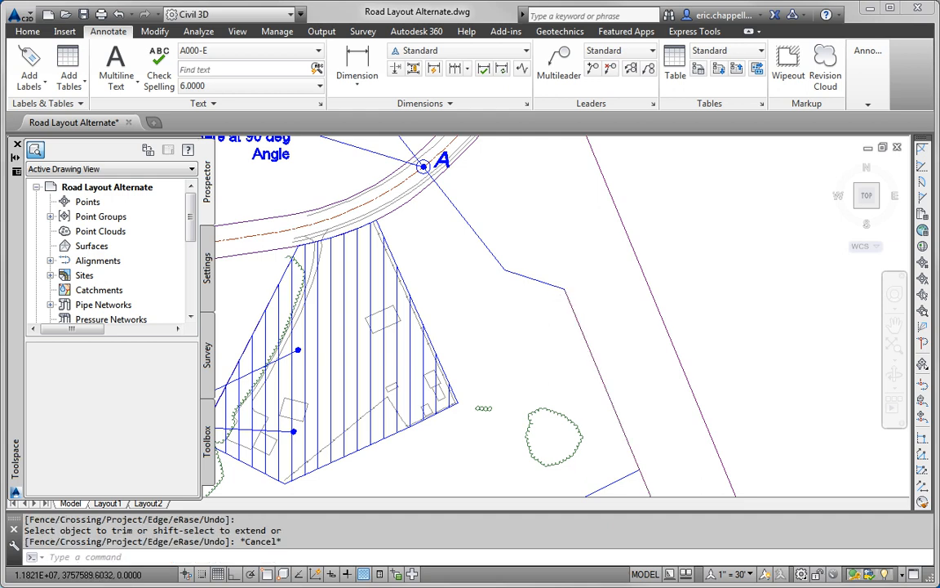
scroll(585, 295, "down", 5)
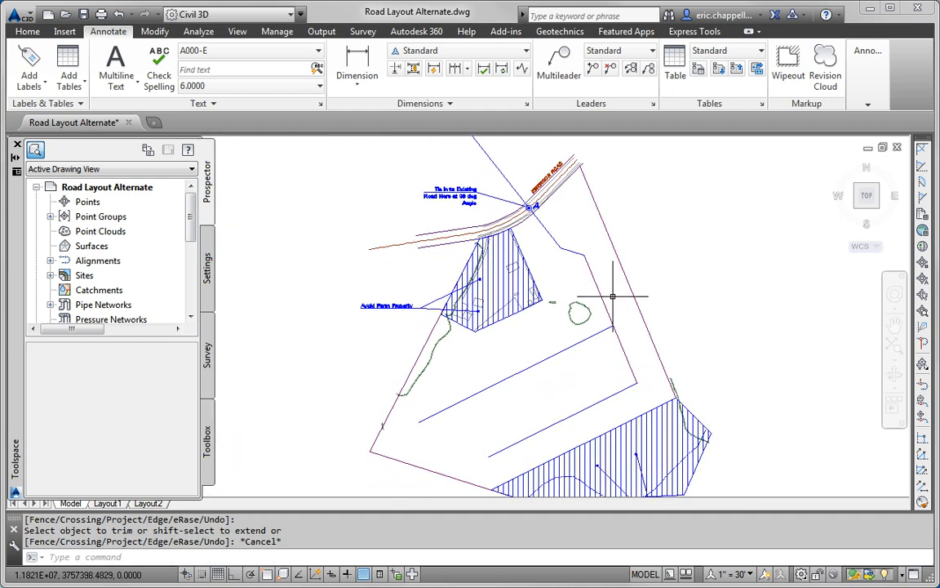
Step: Create a layout alignment named 'Jordan Court', Proposed style on layer C-ROAD
left_click(27, 31)
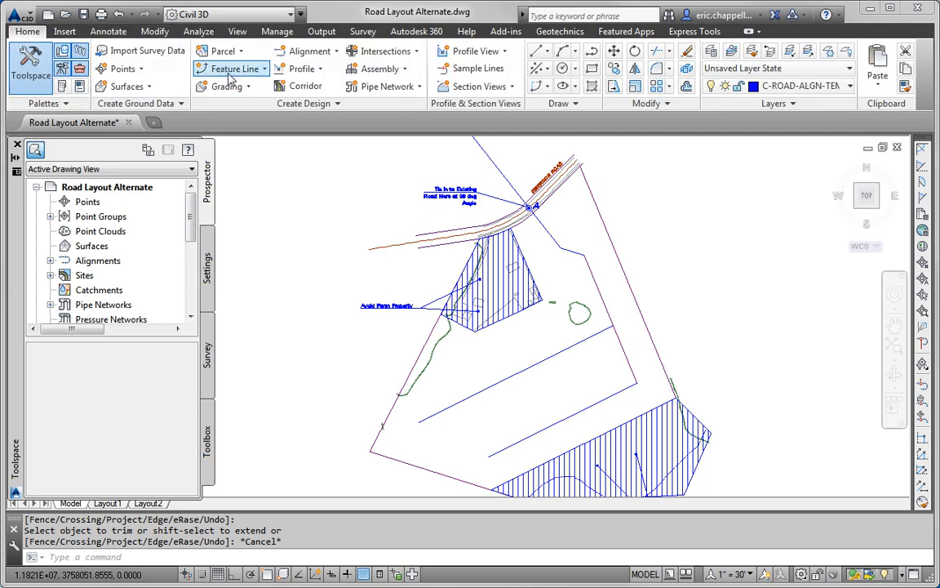
left_click(308, 50)
left_click(311, 74)
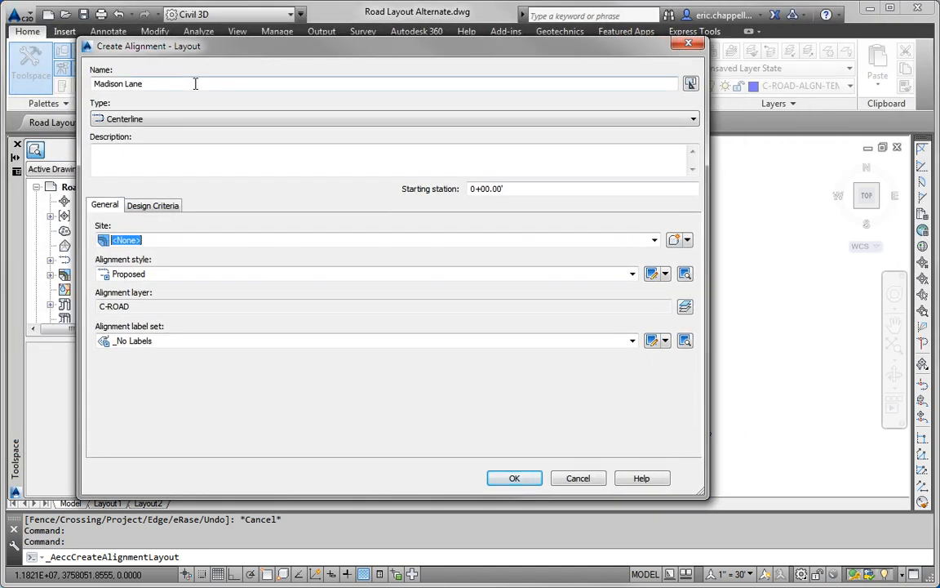
left_click_drag(195, 84, 69, 102)
mouse_move(697, 493)
left_mouse_down()
mouse_move(466, 485)
mouse_move(378, 473)
mouse_move(322, 450)
mouse_move(272, 454)
left_mouse_up()
type("Jordan Court")
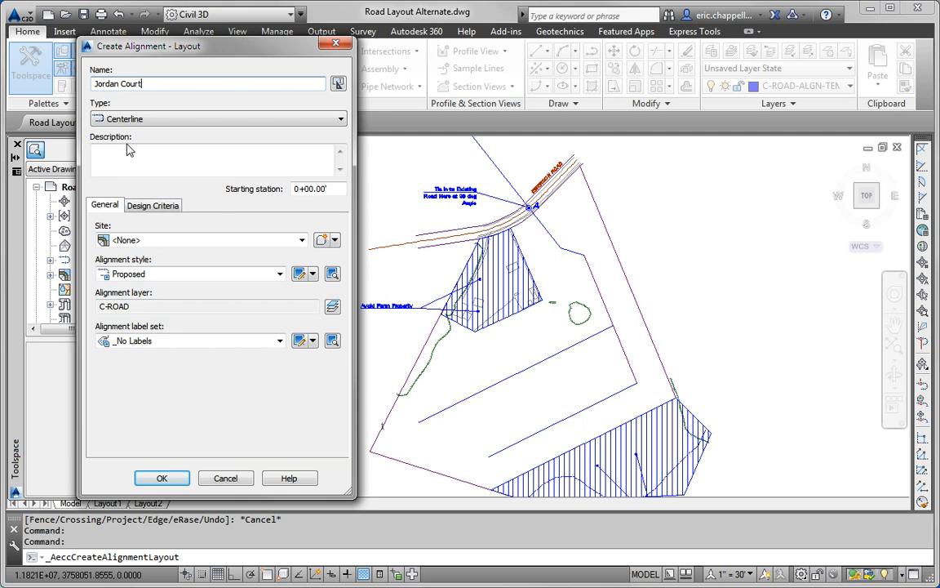
left_click(162, 478)
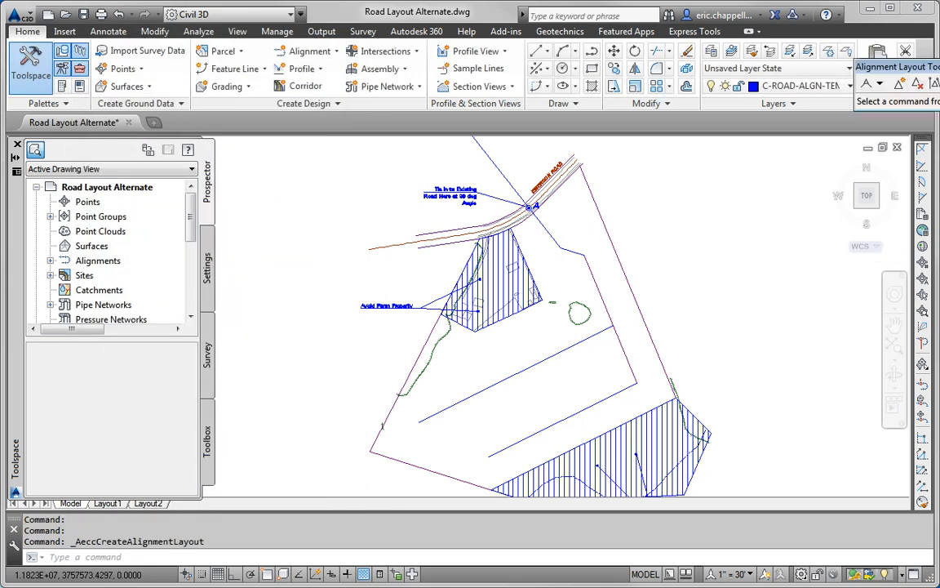
Step: Choose Tangent-Tangent (With curves) layout and start Jordan Court at the centre of point A
left_click_drag(939, 69, 258, 144)
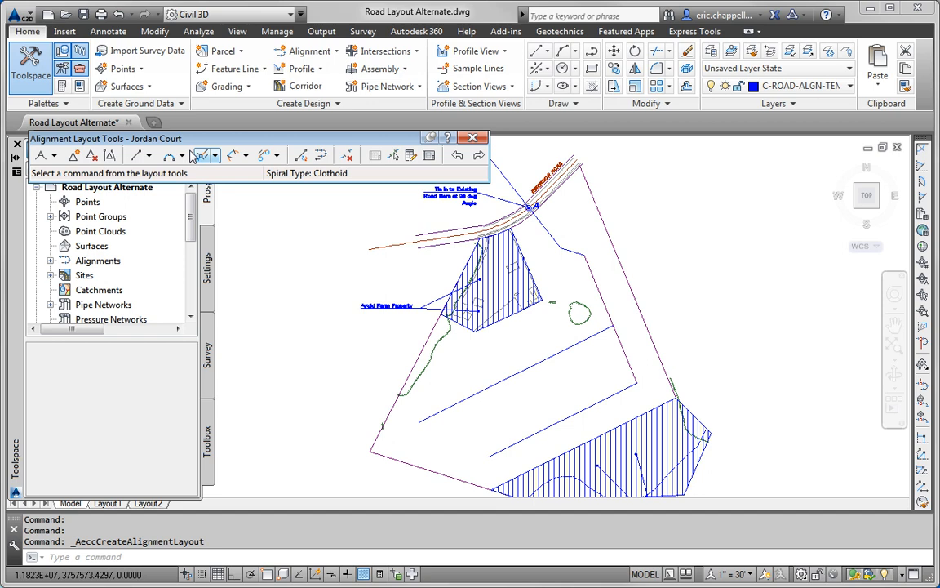
left_click(53, 156)
left_click(122, 189)
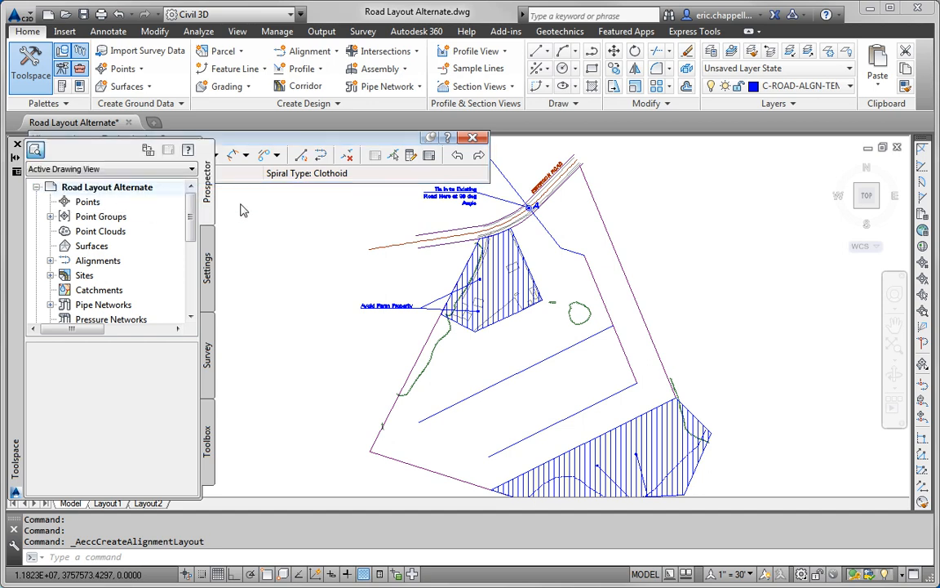
scroll(533, 205, "up", 3)
right_click(573, 226, "shift")
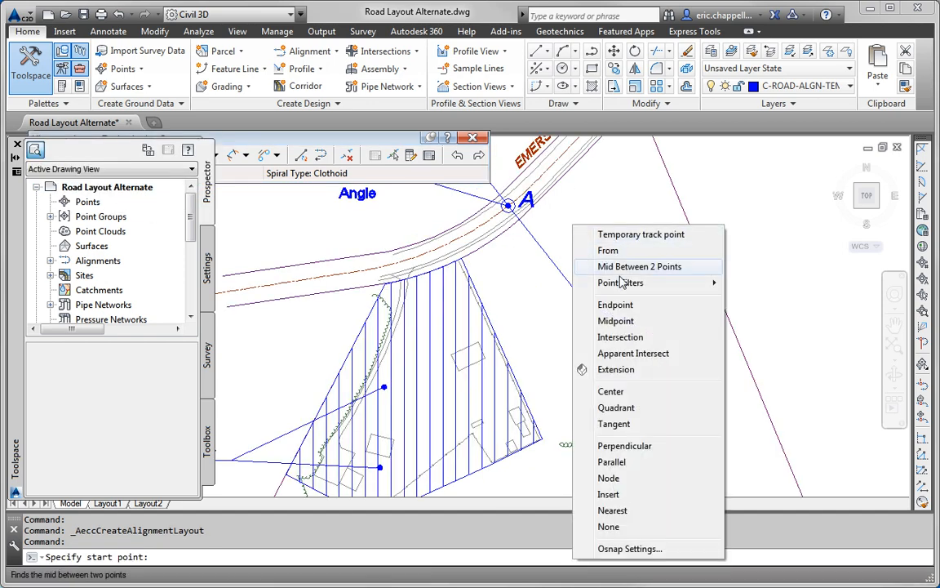
left_click(610, 391)
left_click(508, 205)
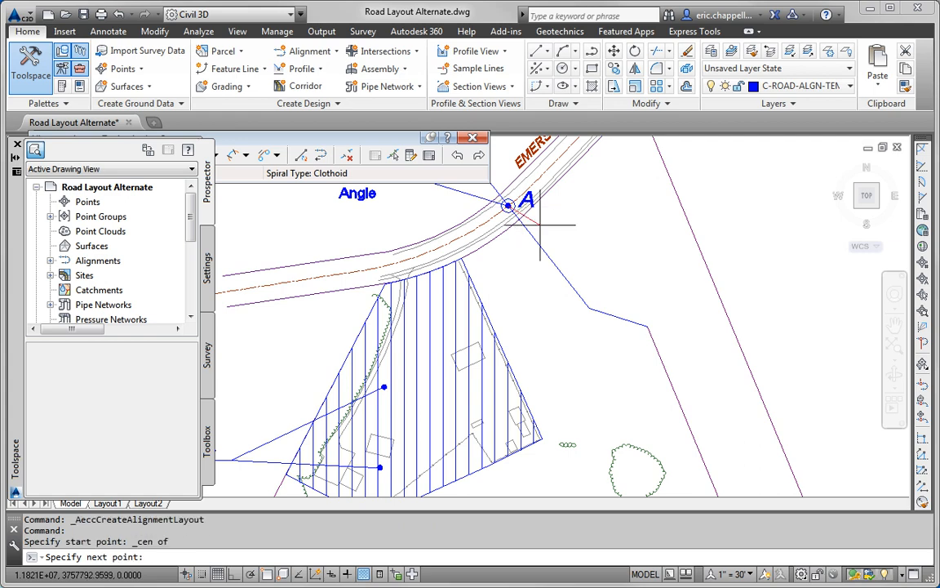
Step: Place Jordan Court points at the guide-line corner and endpoints down the east side
right_click(610, 315, "shift")
left_click(654, 373)
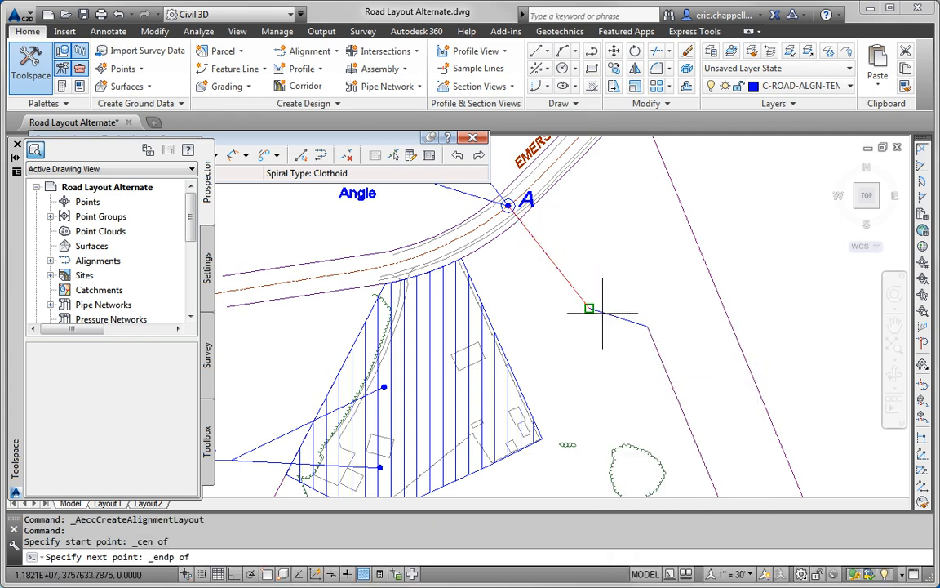
left_click(590, 315)
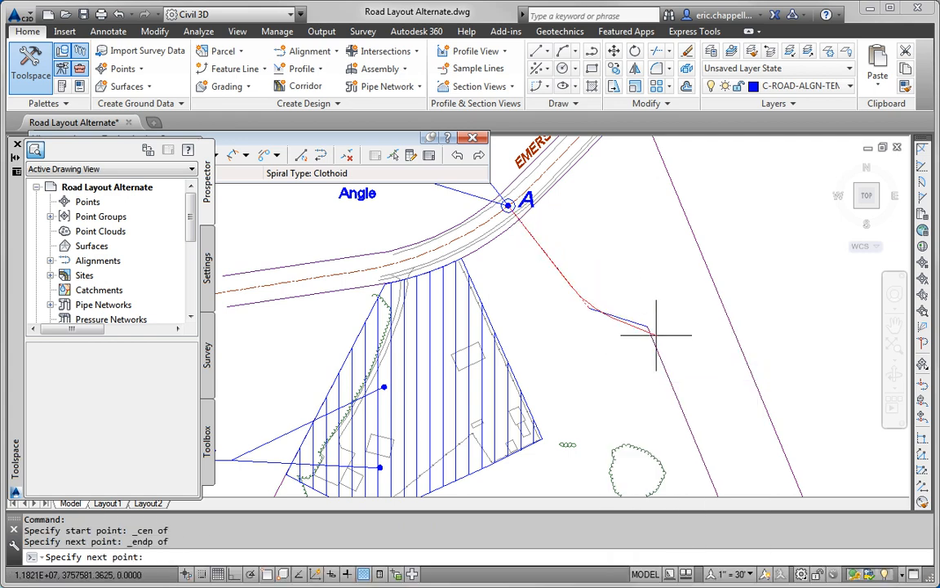
left_click(267, 578)
left_click(647, 326)
mouse_move(688, 383)
middle_mouse_down()
mouse_move(638, 266)
mouse_move(636, 219)
middle_mouse_up()
scroll(637, 219, "down", 2)
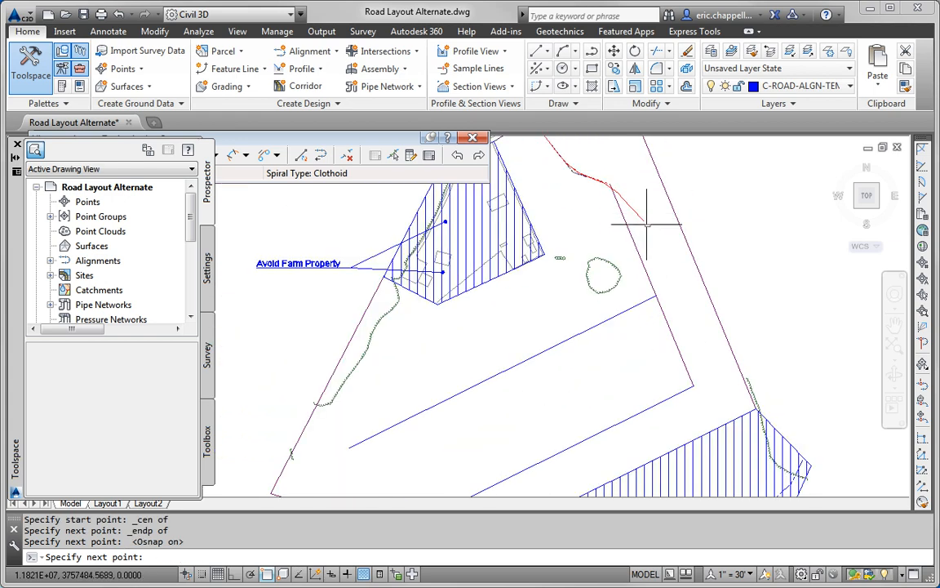
left_click(697, 386)
Step: End the alignment at the blue line's left end beside the steep-area hatch, then select it
middle_click_drag(693, 433, 763, 319)
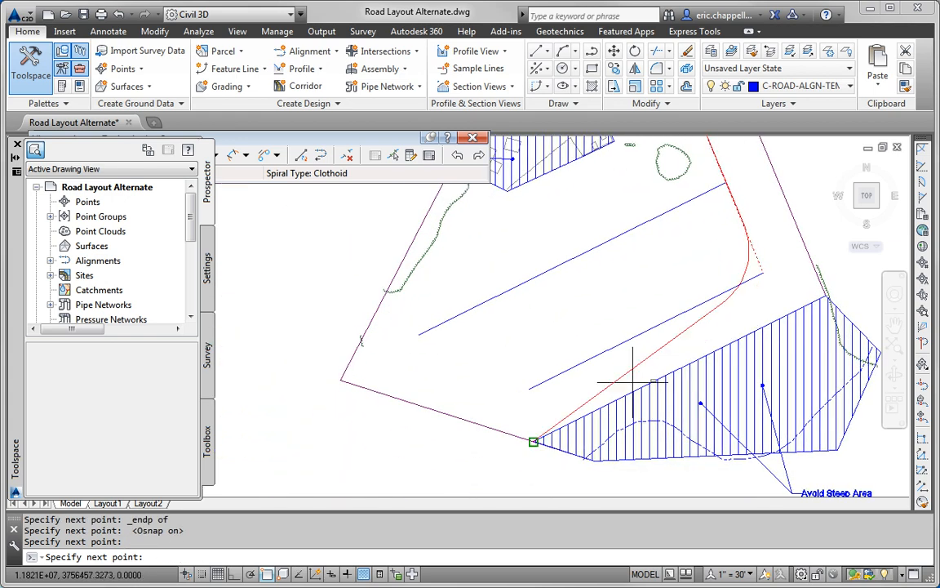
left_click(539, 388)
key("Return")
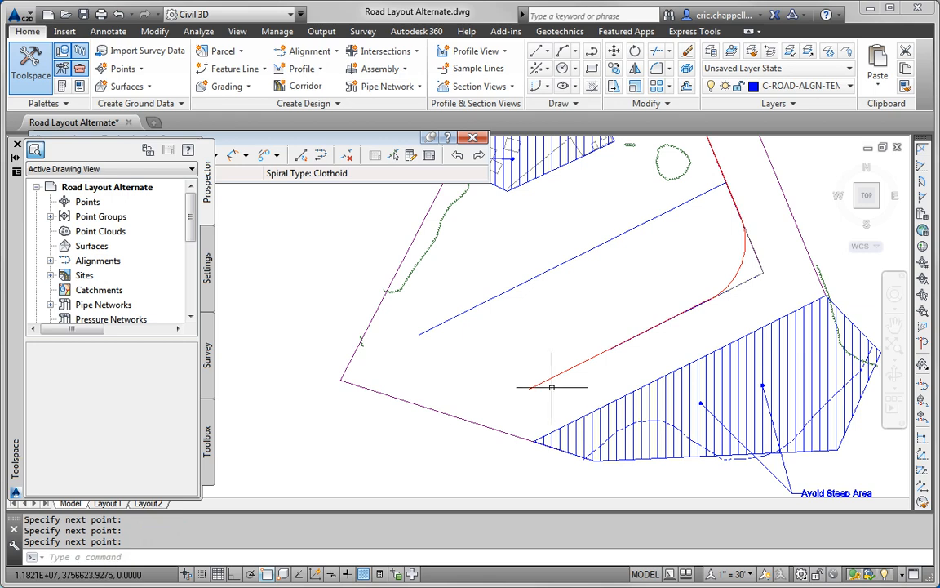
scroll(739, 269, "up", 4)
left_click(763, 274)
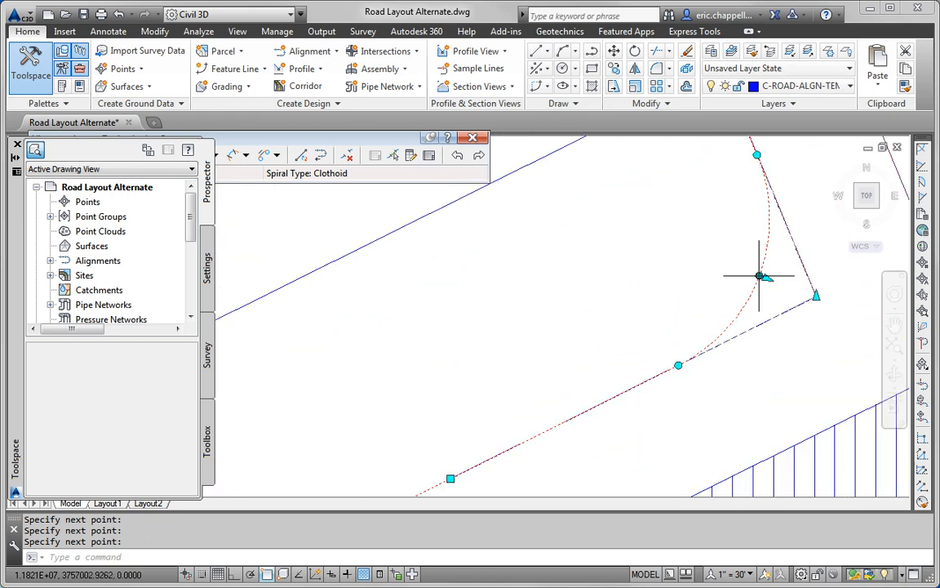
Step: Change the Jordan Court corner curve grip value from 44.4744 to 50, then clear the selection
middle_click_drag(781, 294, 672, 273)
left_click(666, 272)
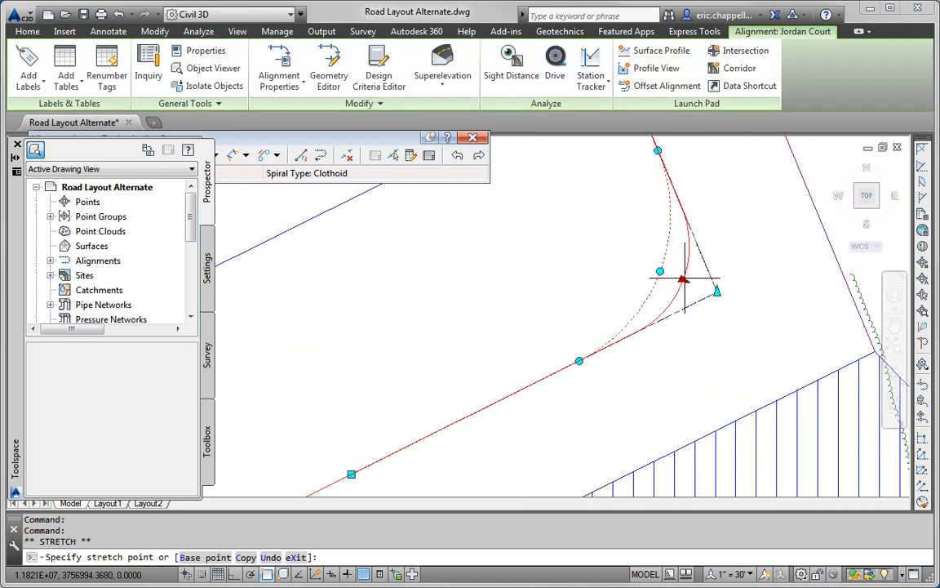
key("Escape")
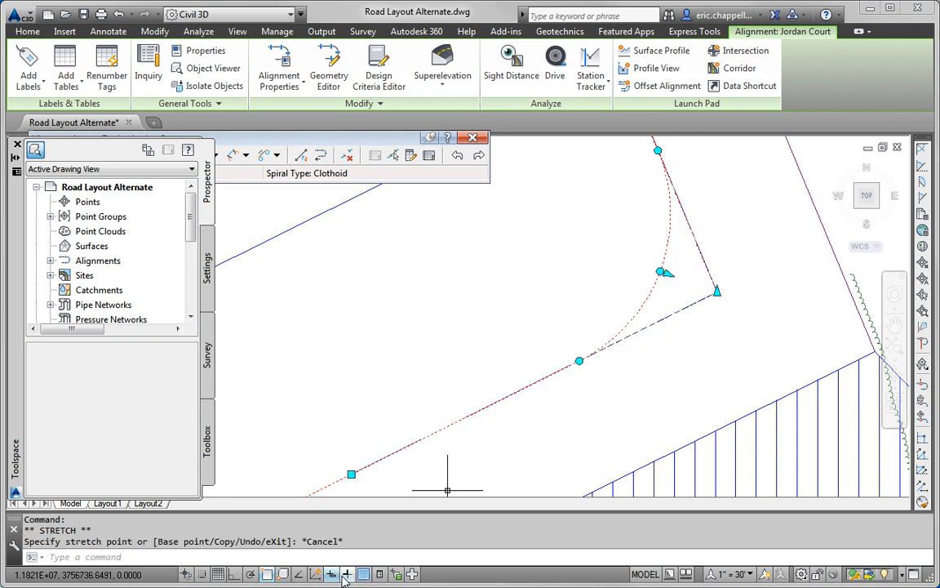
left_click(666, 273)
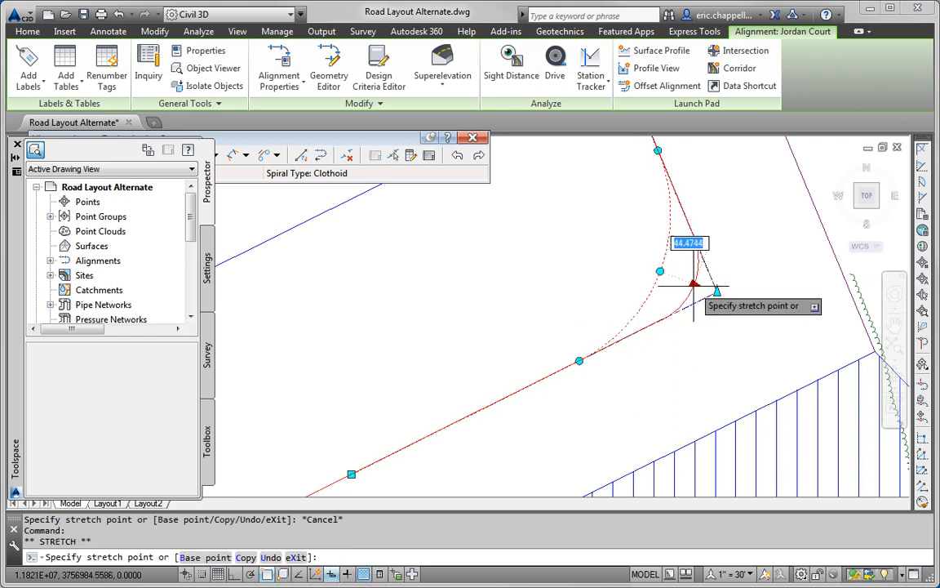
type("50")
key("Return")
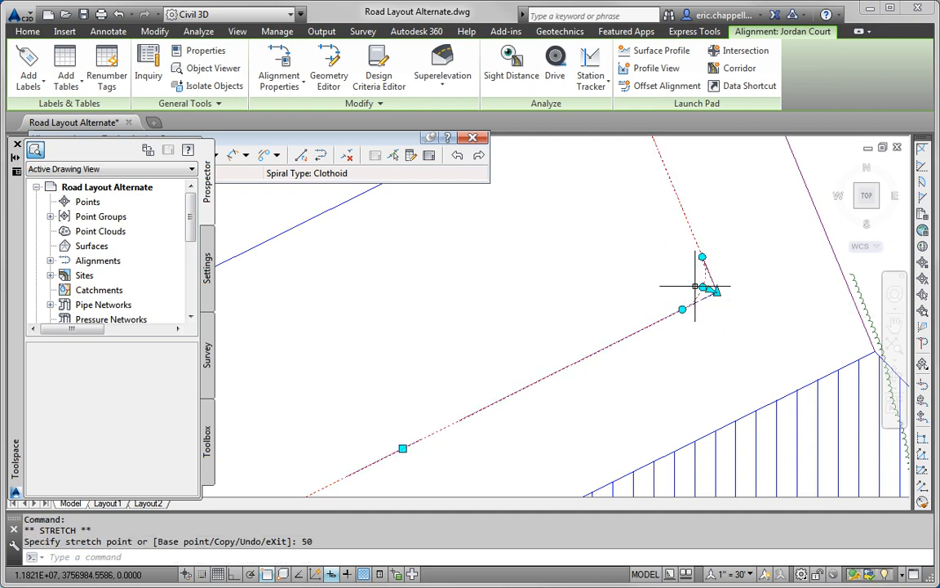
key("Escape")
scroll(718, 347, "down", 5)
scroll(722, 349, "up", 2)
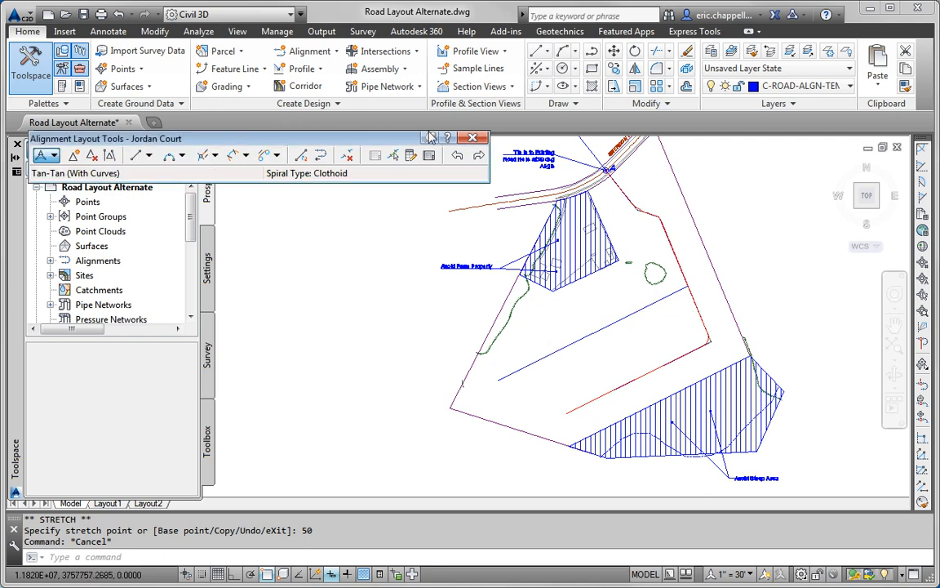
key("Escape")
key("Escape")
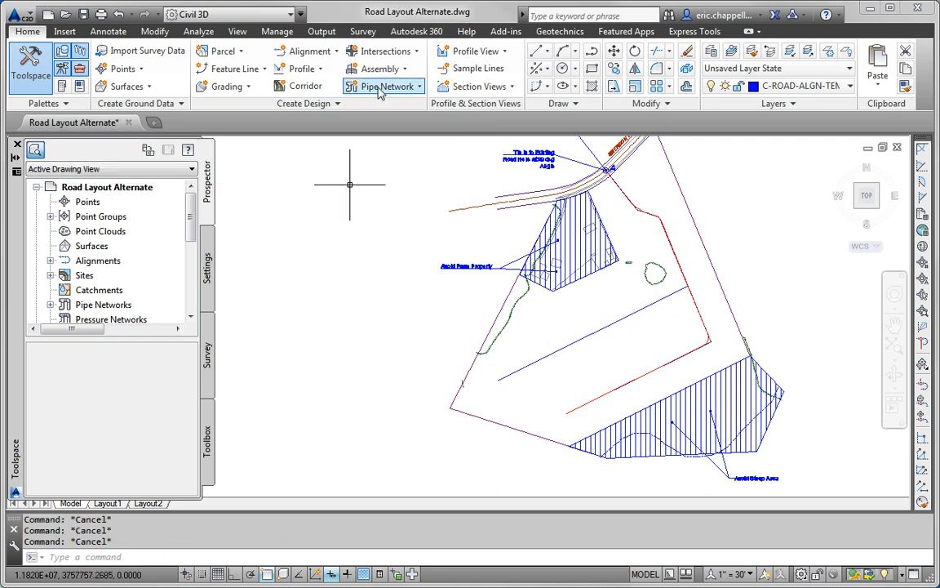
Step: Create a new alignment by layout named Madison Lane
left_click(334, 52)
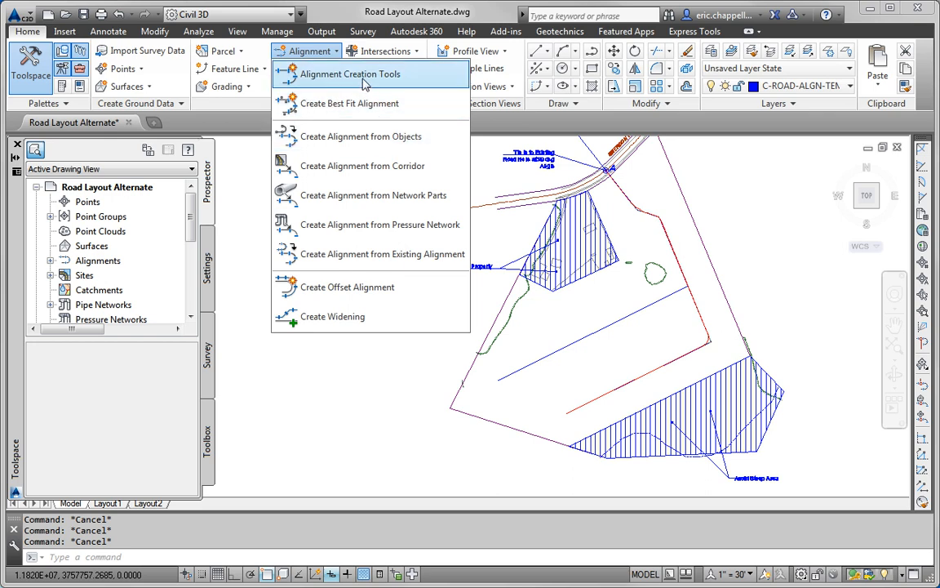
left_click(351, 74)
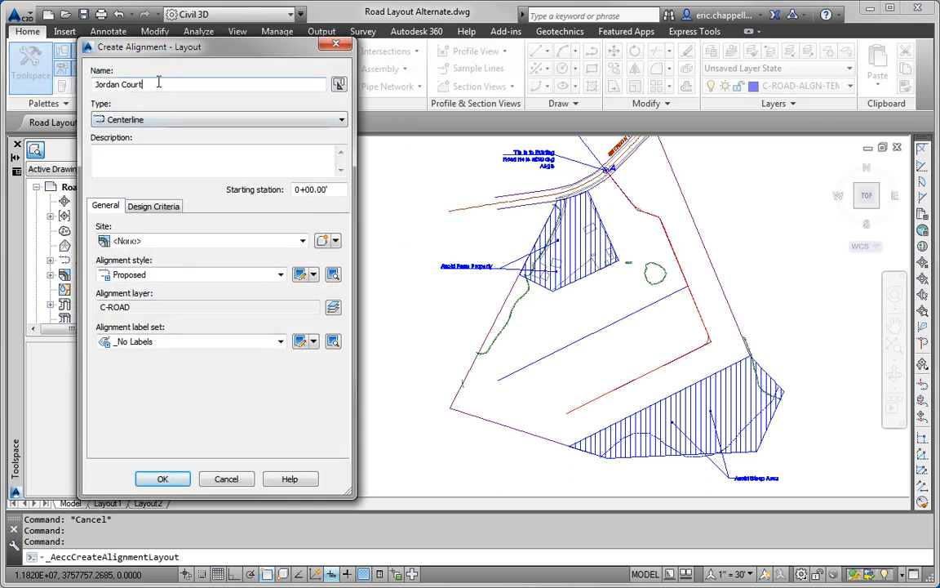
triple_click(158, 82)
type("Madison Lane")
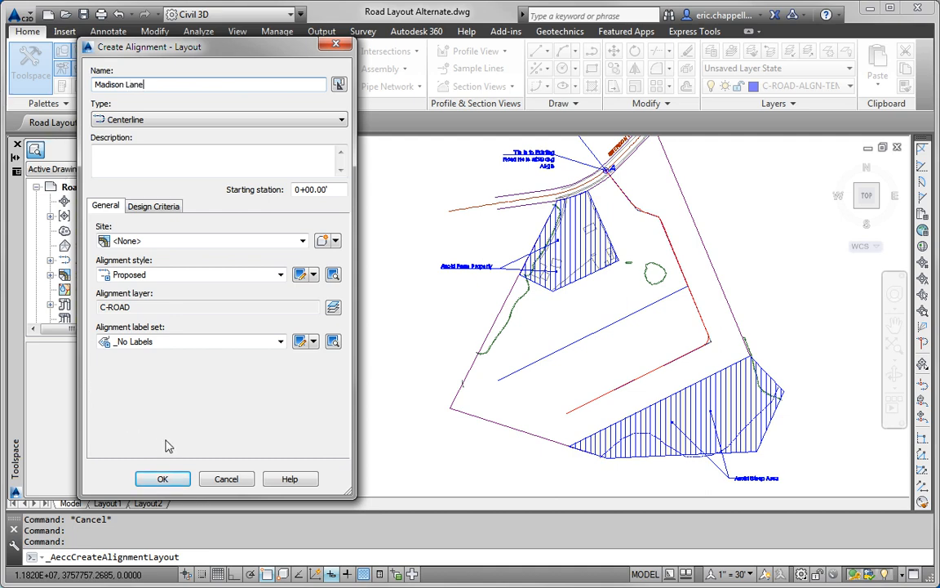
left_click(162, 478)
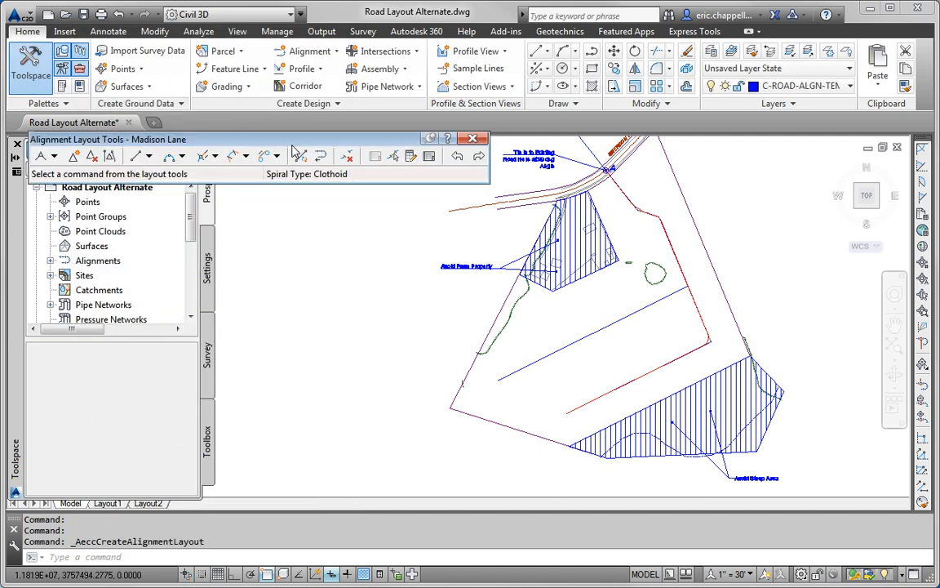
Step: Lay out Madison Lane with Tangent-Tangent (With curves), starting at the guide line's end
left_click(54, 156)
left_click(97, 188)
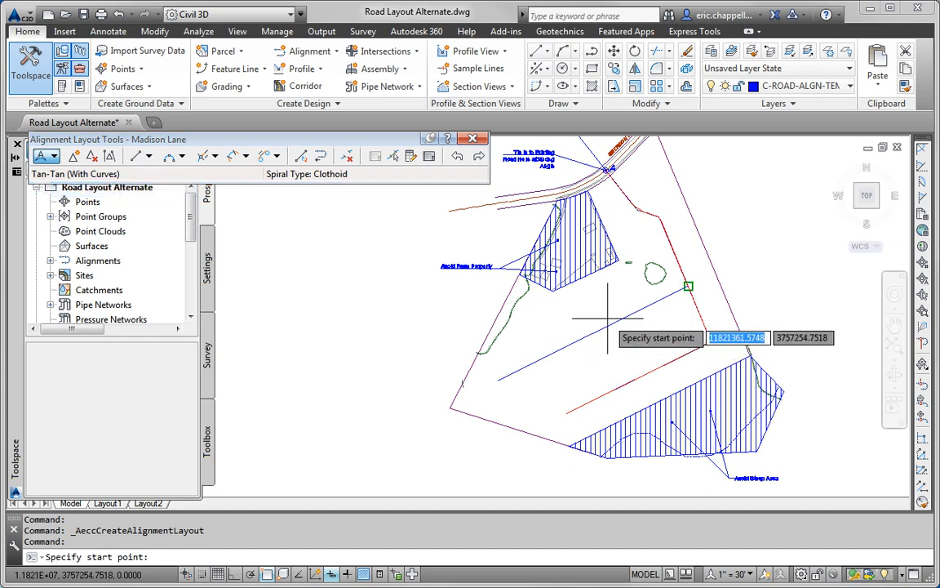
left_click(499, 380)
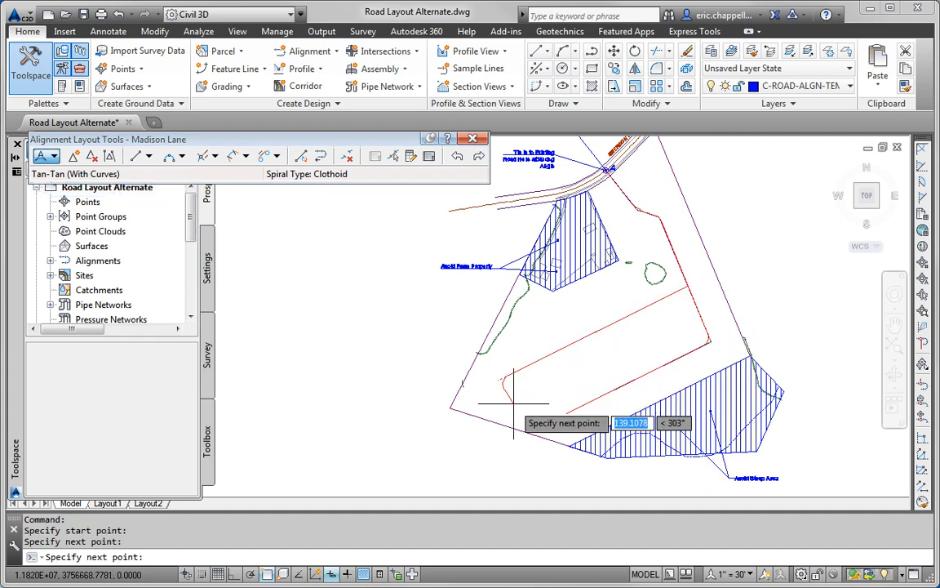
key("Return")
middle_click_drag(612, 352, 597, 367)
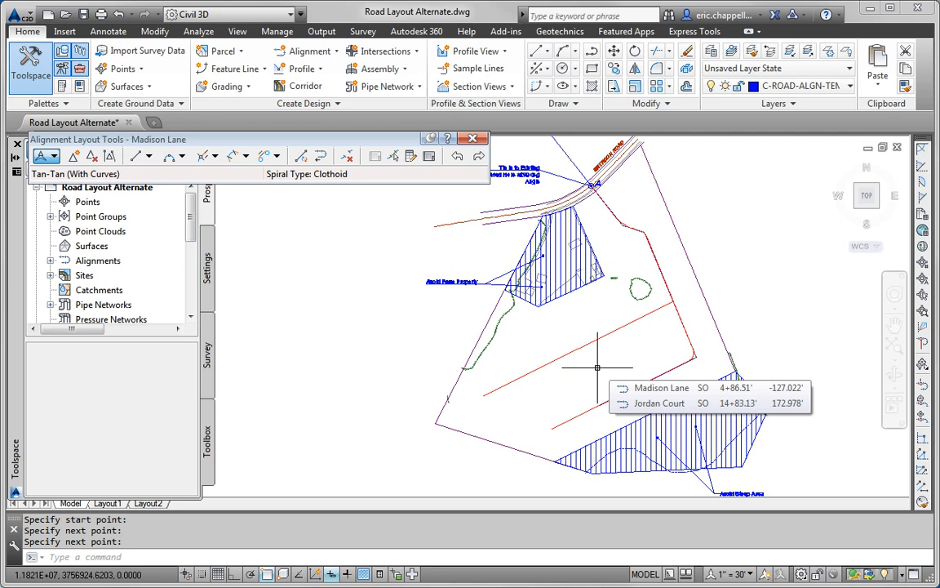
Step: Erase the trial Jordan Court and Madison Lane alignments
left_click(627, 243)
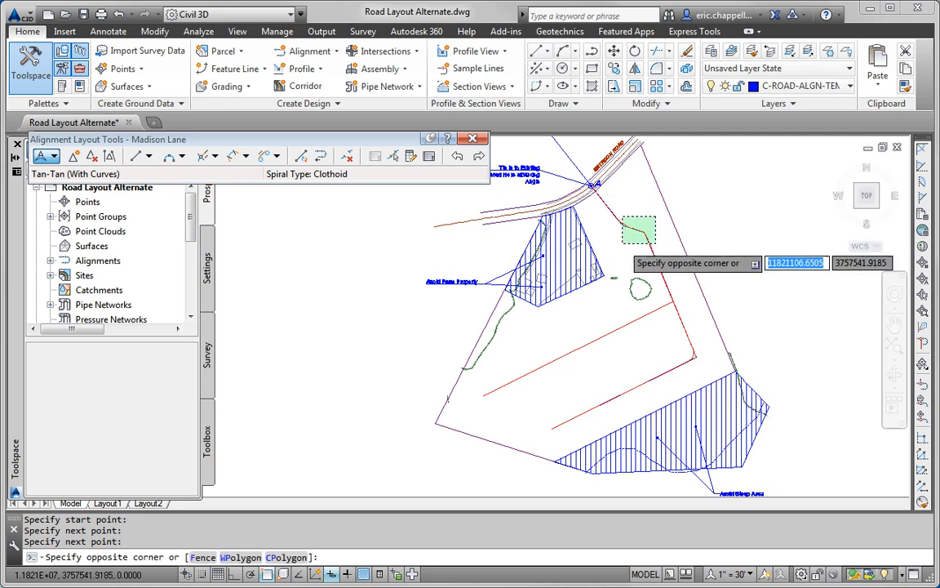
left_click(567, 194)
key("Delete")
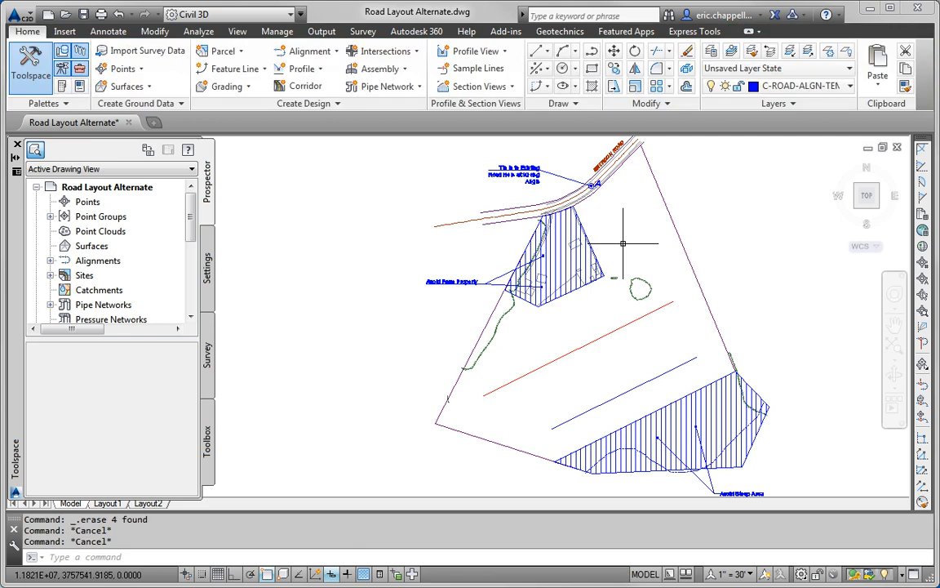
left_click(665, 308)
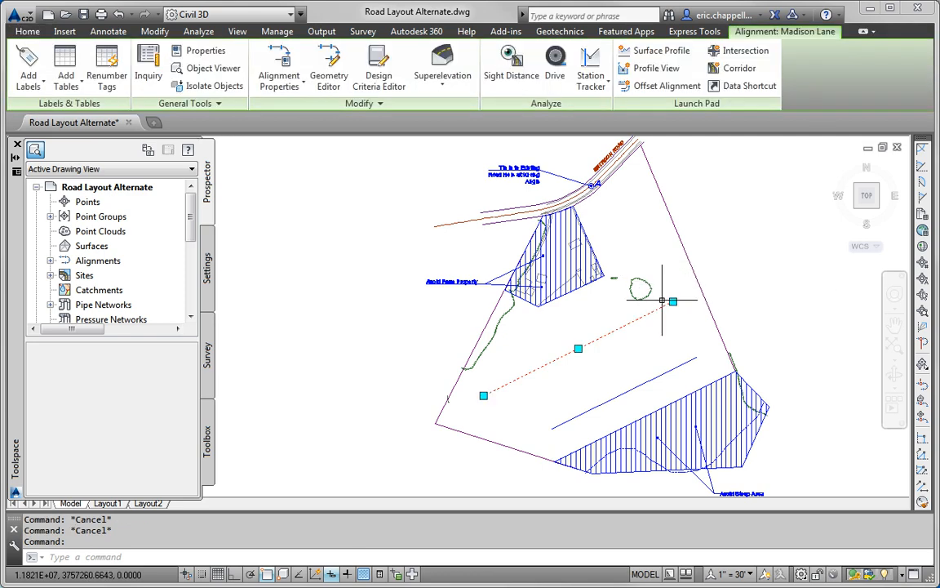
key("Delete")
Step: Erase the two blue straight guide lines
left_click(693, 290)
left_click(662, 375)
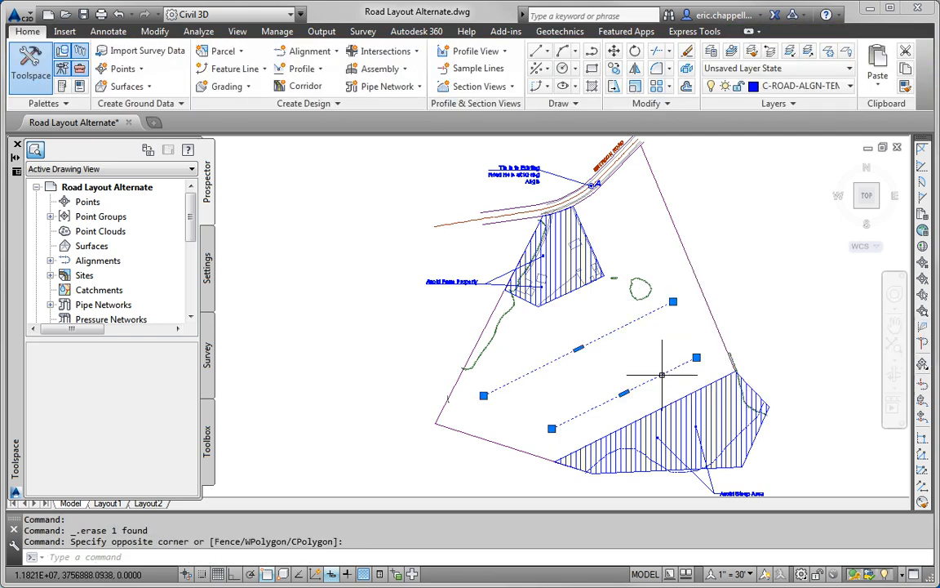
key("Delete")
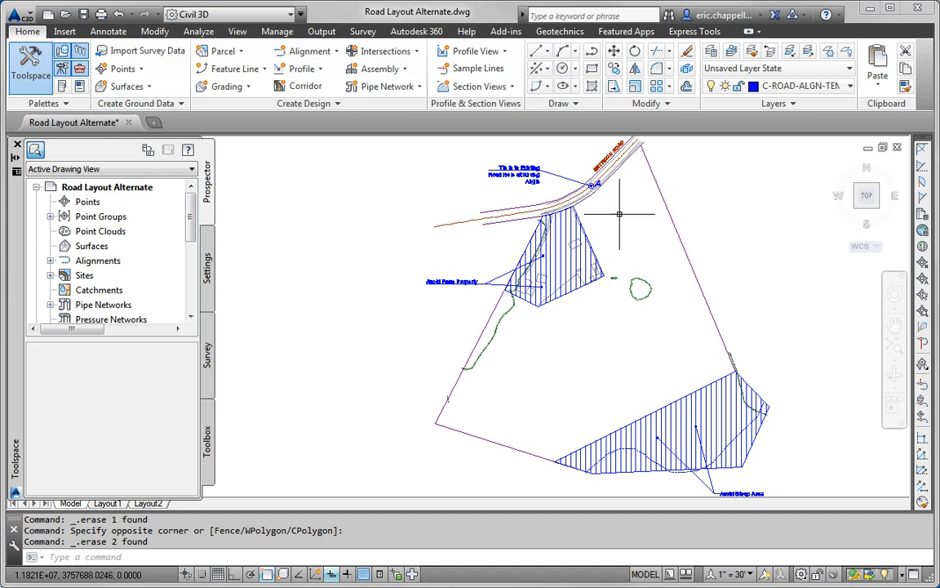
left_click(310, 51)
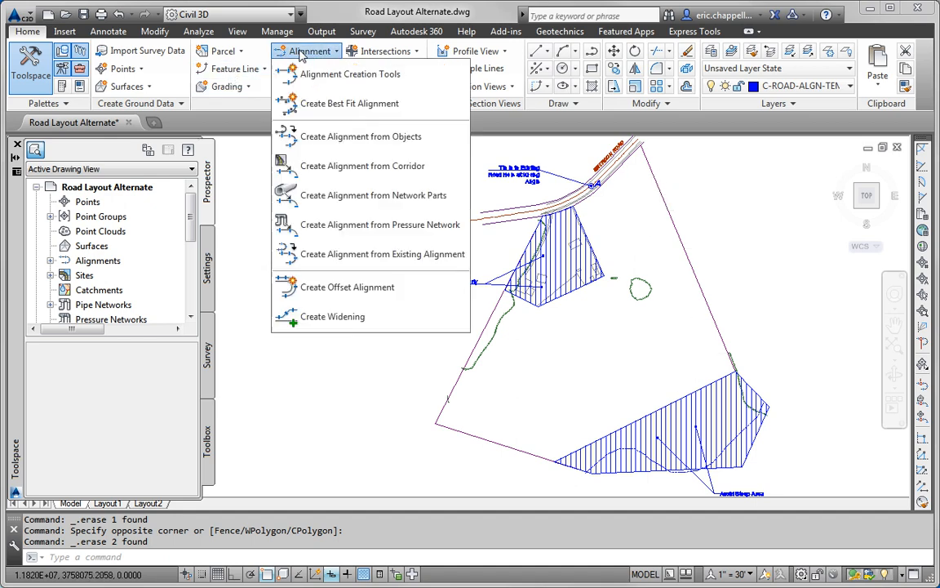
Step: Create the Jordan Court alignment with Tangent-Tangent (With curves), starting at circle A's centre
left_click(306, 75)
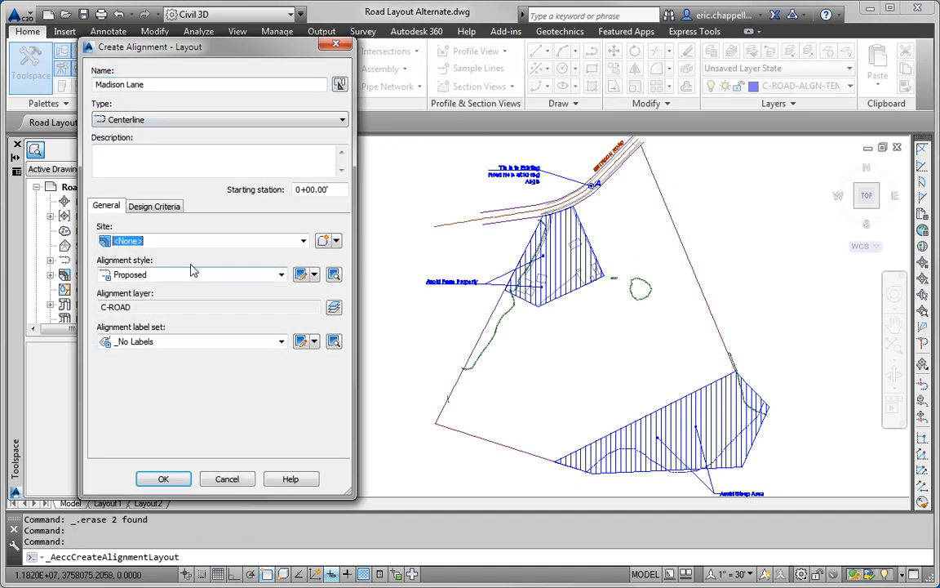
left_click_drag(153, 86, 36, 98)
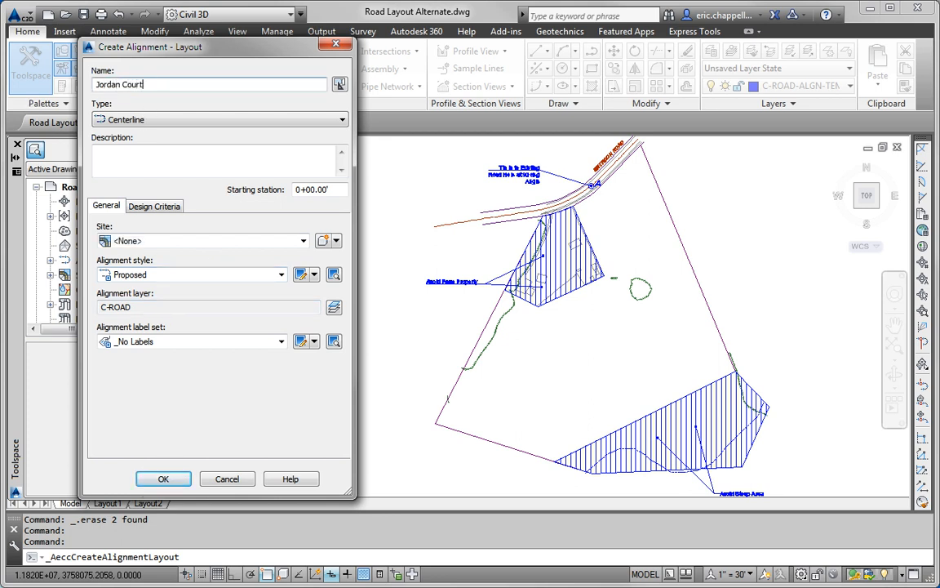
left_click(164, 479)
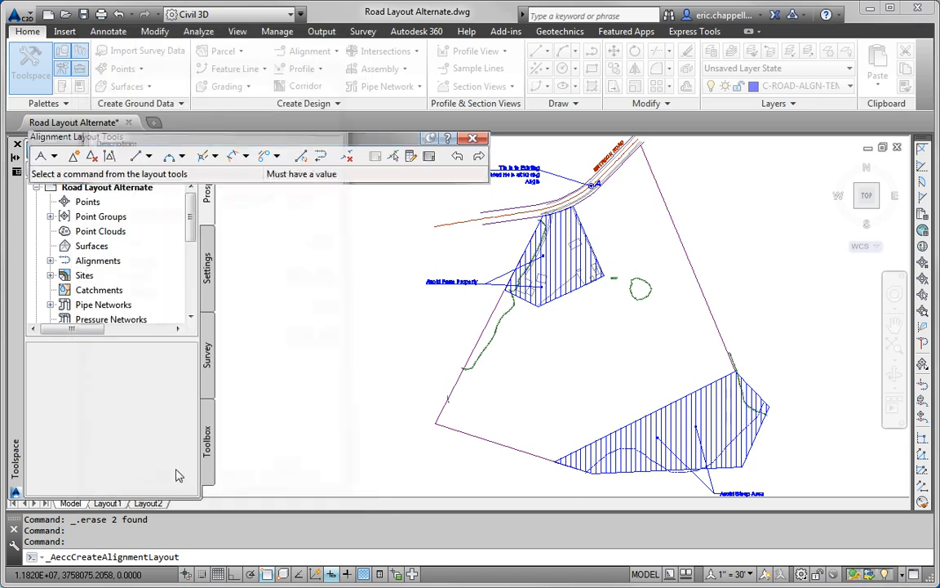
left_click(54, 155)
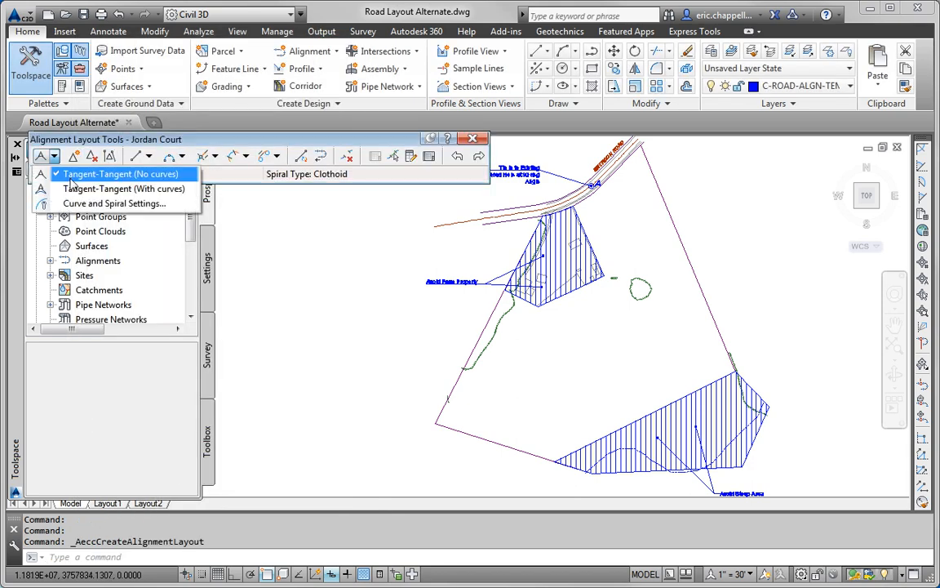
left_click(102, 189)
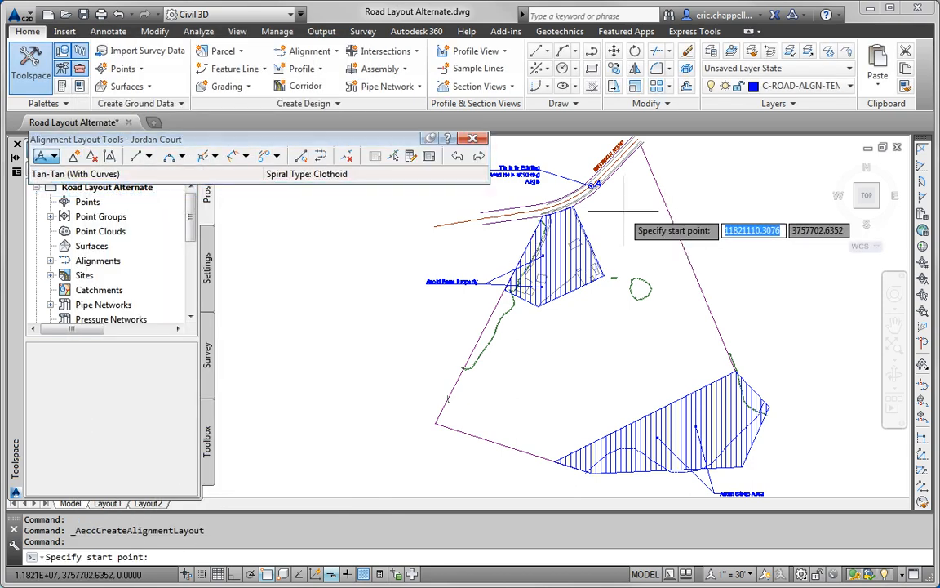
left_click(274, 574)
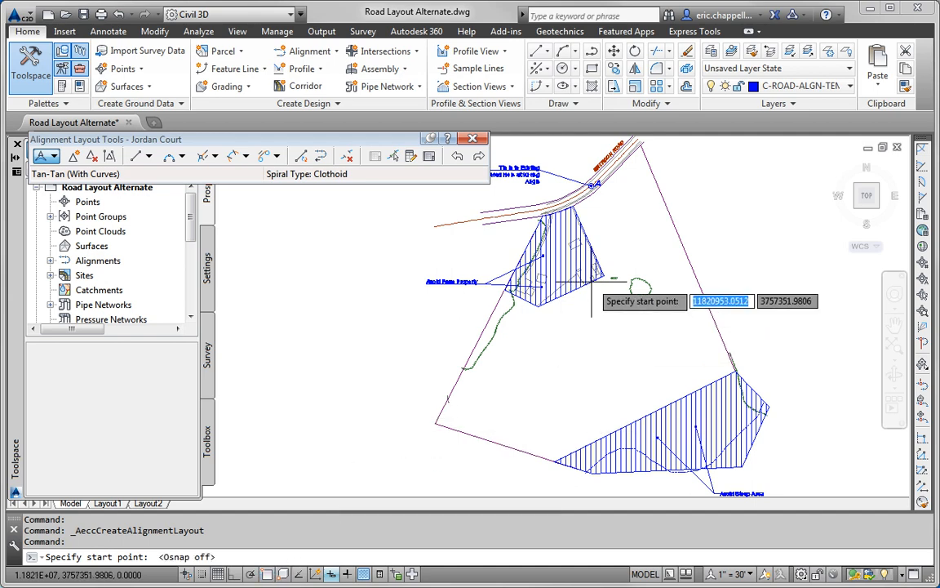
scroll(602, 216, "up", 2)
right_click(608, 196, "shift")
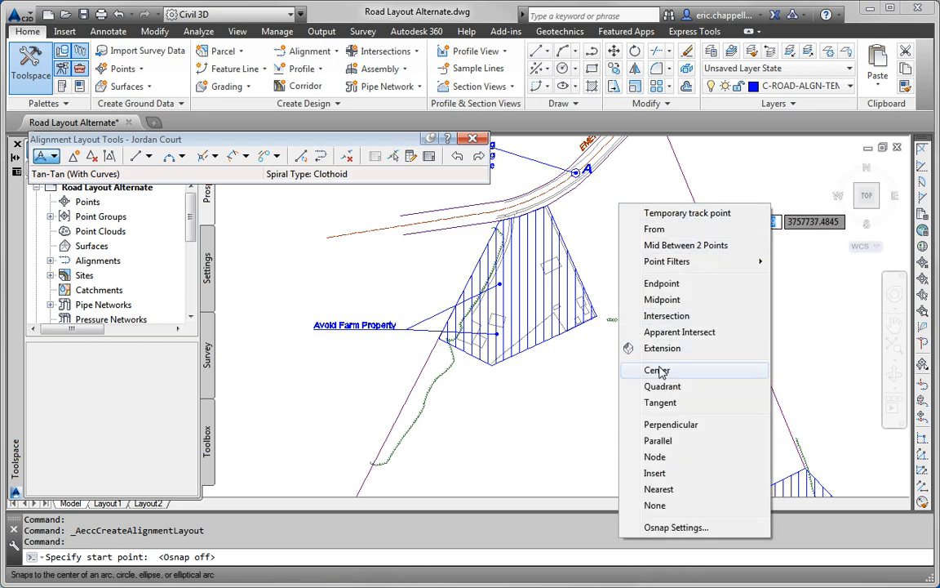
left_click(657, 367)
left_click(576, 172)
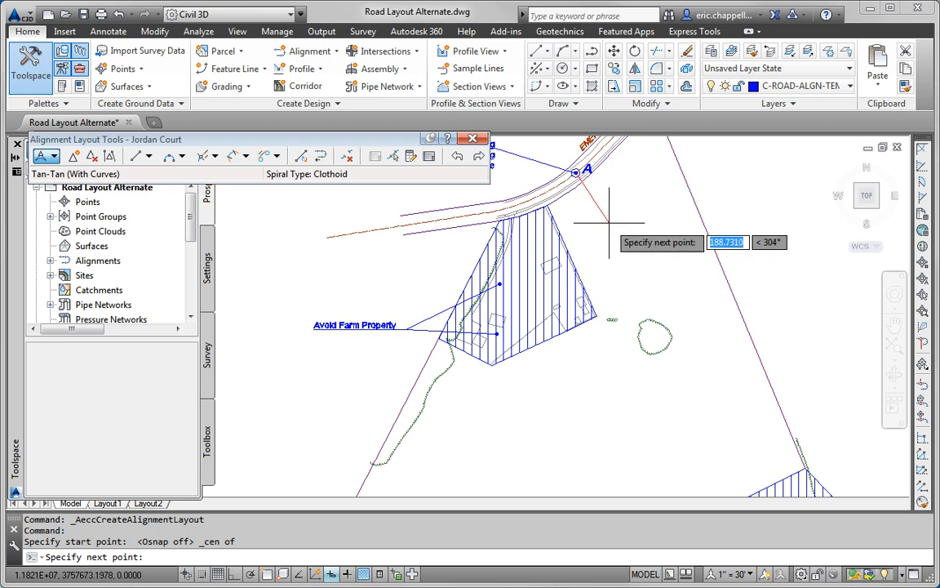
Step: Place bends down the east boundary and end Jordan Court toward the southwest
left_click(608, 220)
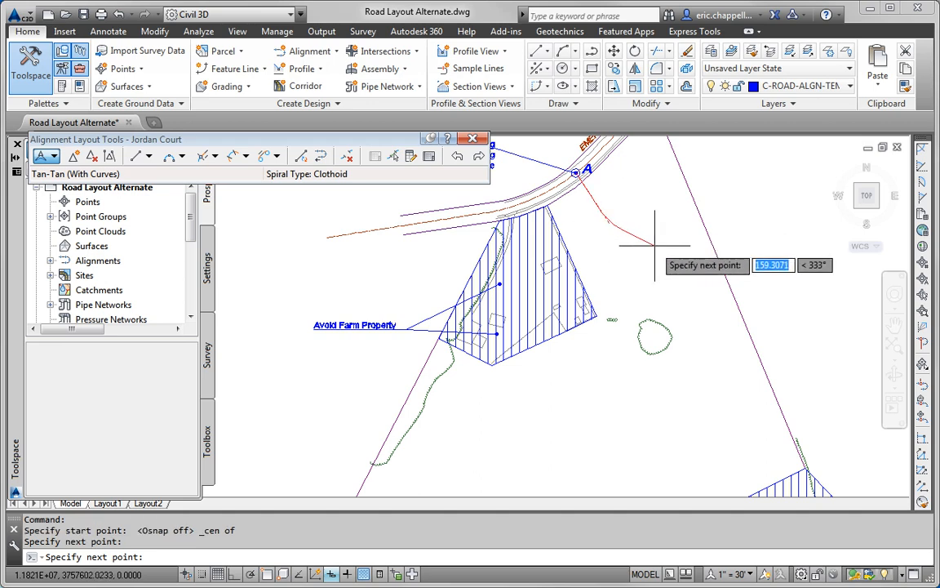
scroll(658, 247, "down", 5)
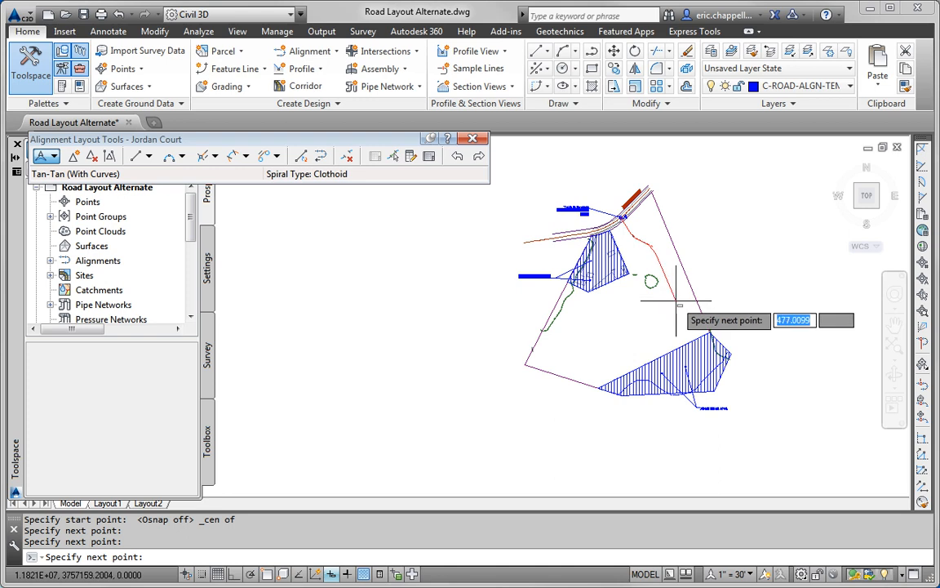
left_click(678, 305)
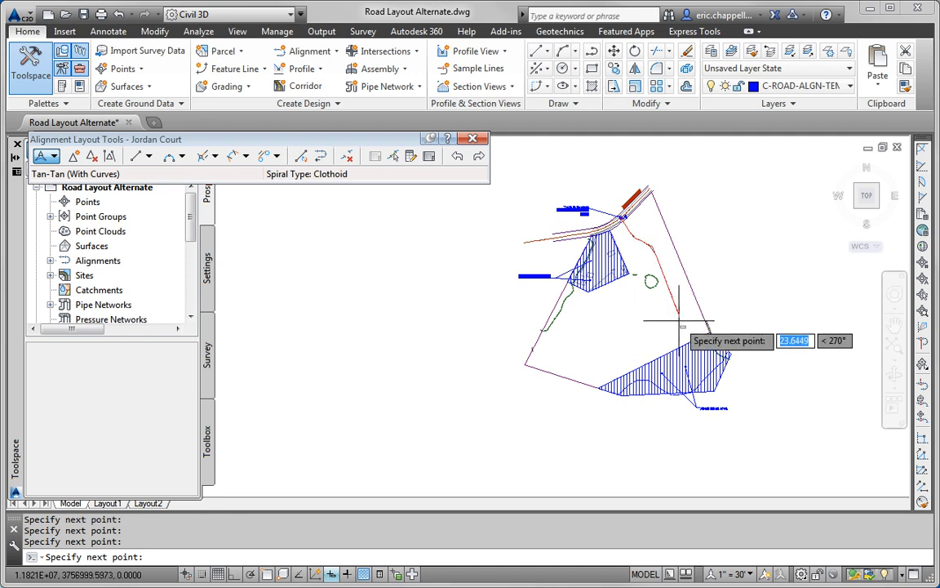
left_click(579, 362)
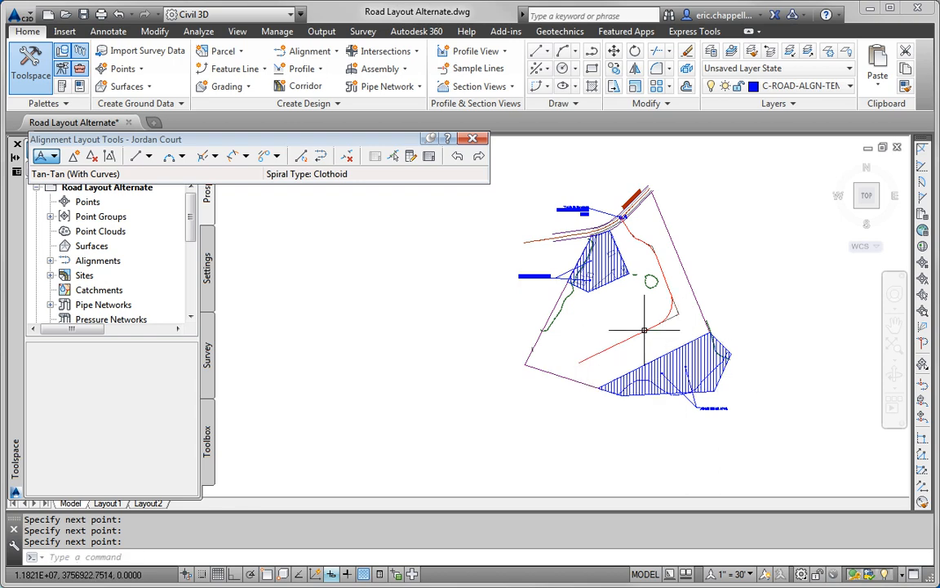
key("Return")
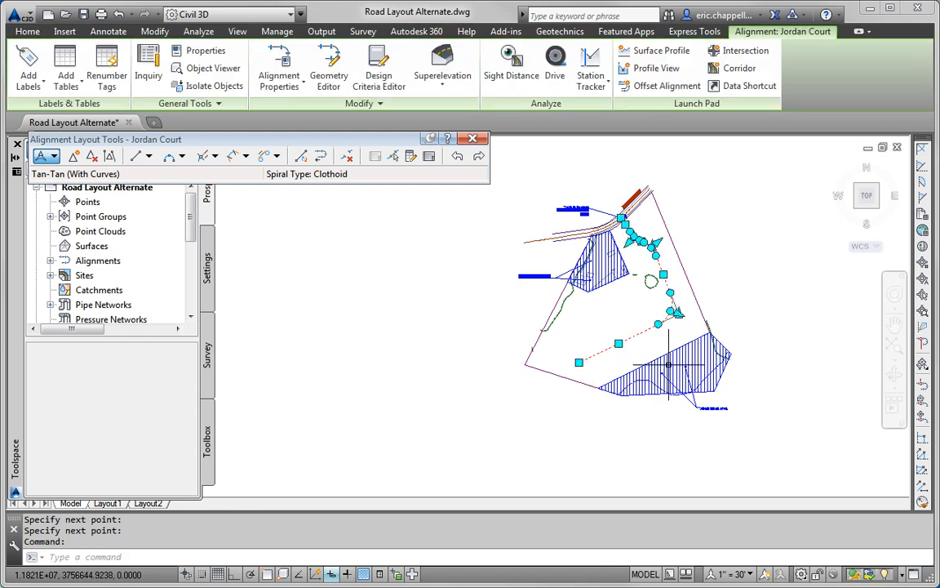
Step: Shift one Jordan Court bend point to a new position and close the layout tools
left_click(620, 343)
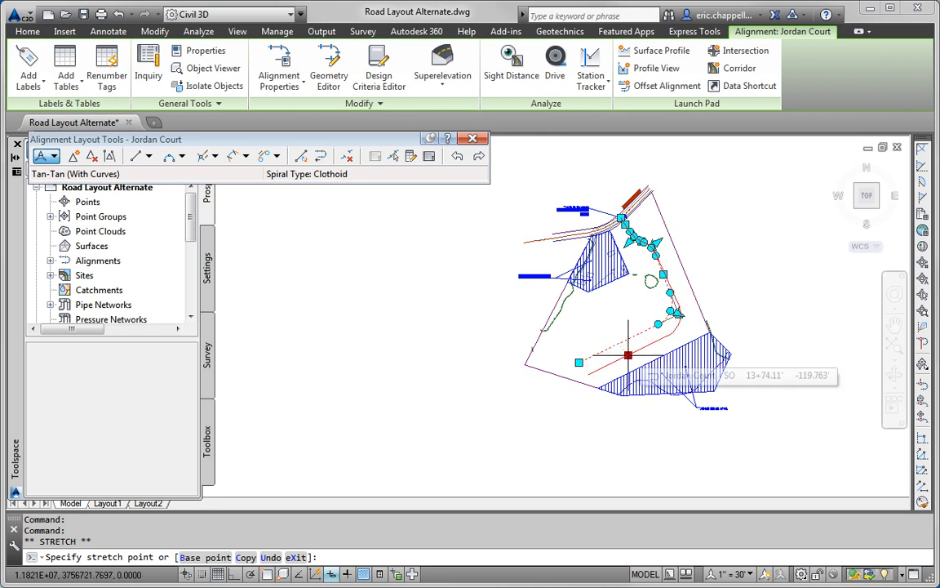
left_click(626, 350)
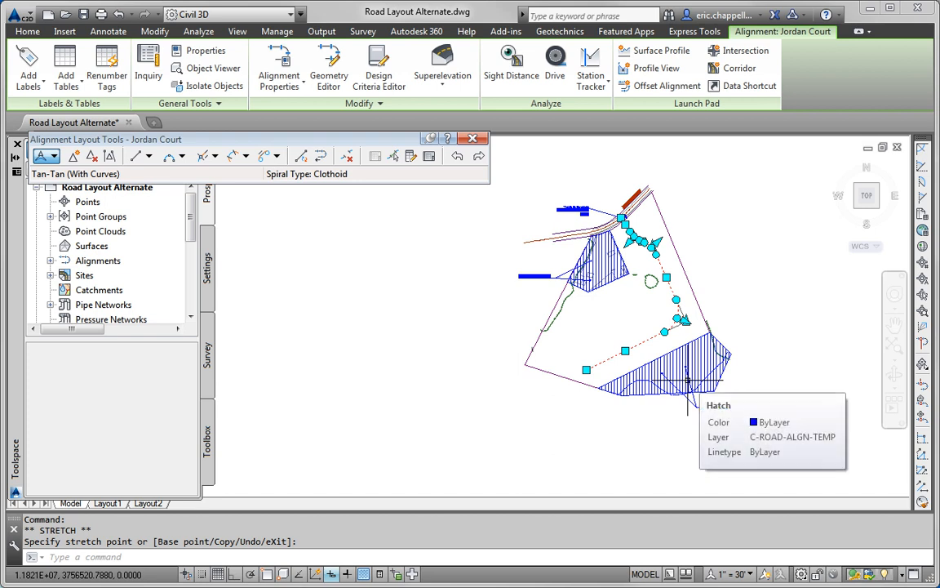
key("Escape")
key("Escape")
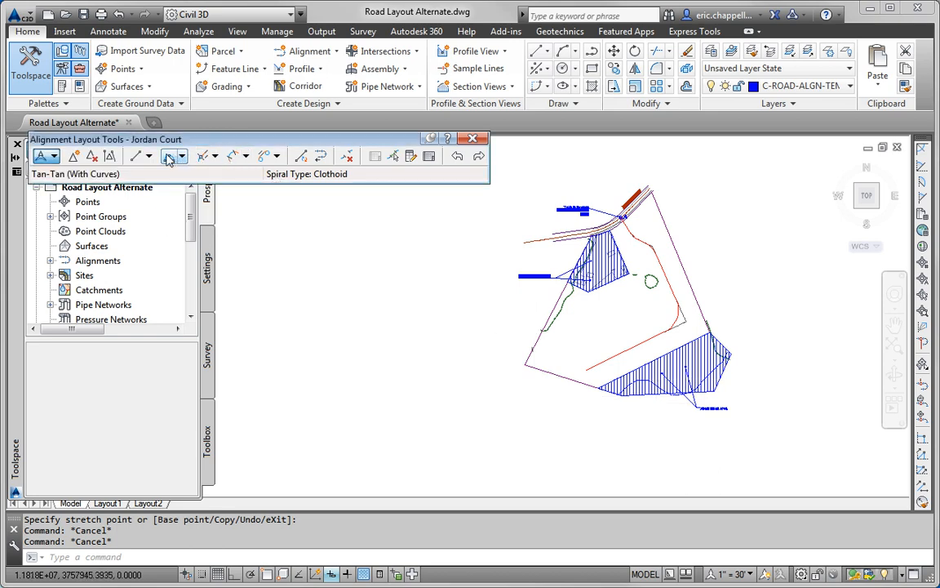
left_click(182, 157)
key("Escape")
key("Escape")
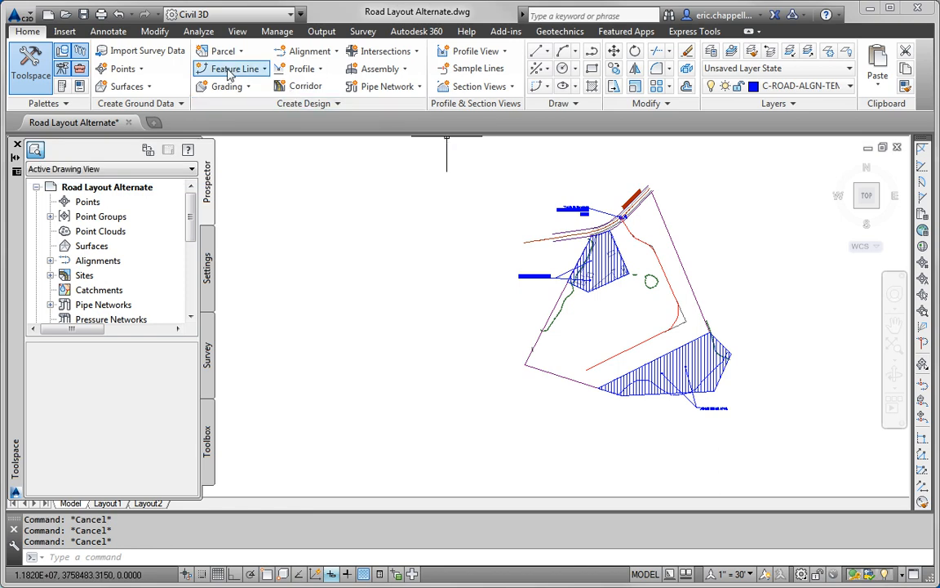
Step: Create the Madison Lane alignment using Tangent-Tangent (With curves) layout
left_click(310, 51)
left_click(335, 70)
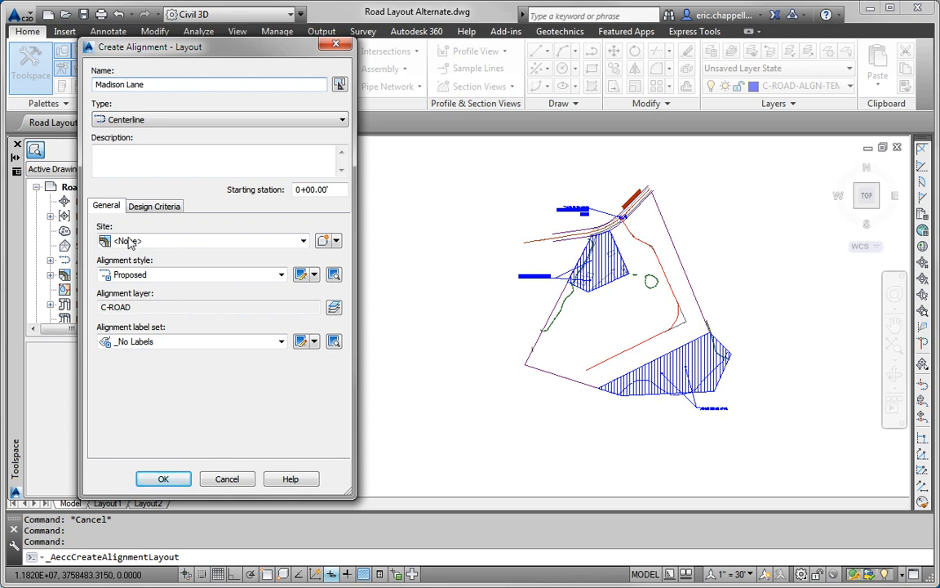
left_click(168, 481)
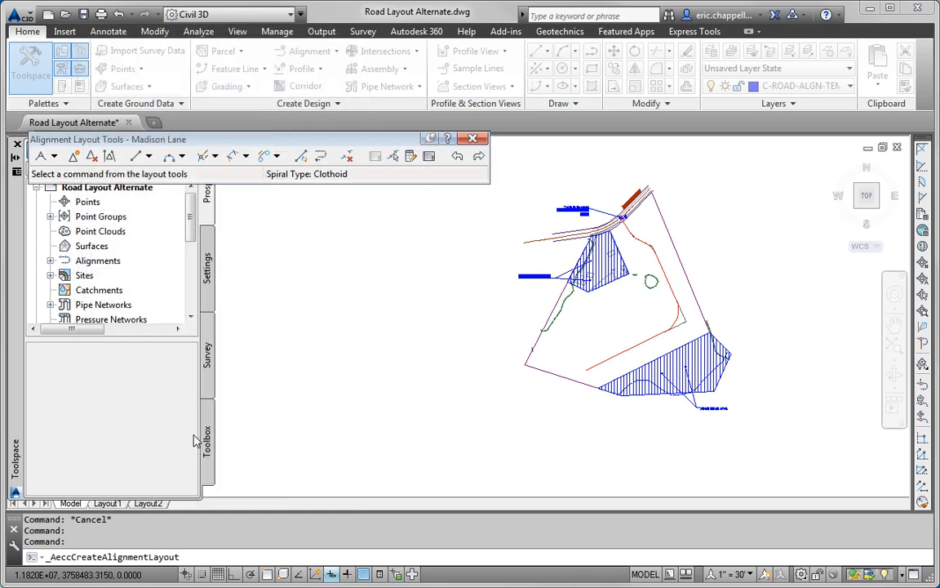
left_click(53, 156)
left_click(102, 185)
Step: Start Madison Lane on Jordan Court with a Nearest snap, then place its bend and end points
scroll(600, 368, "up", 2)
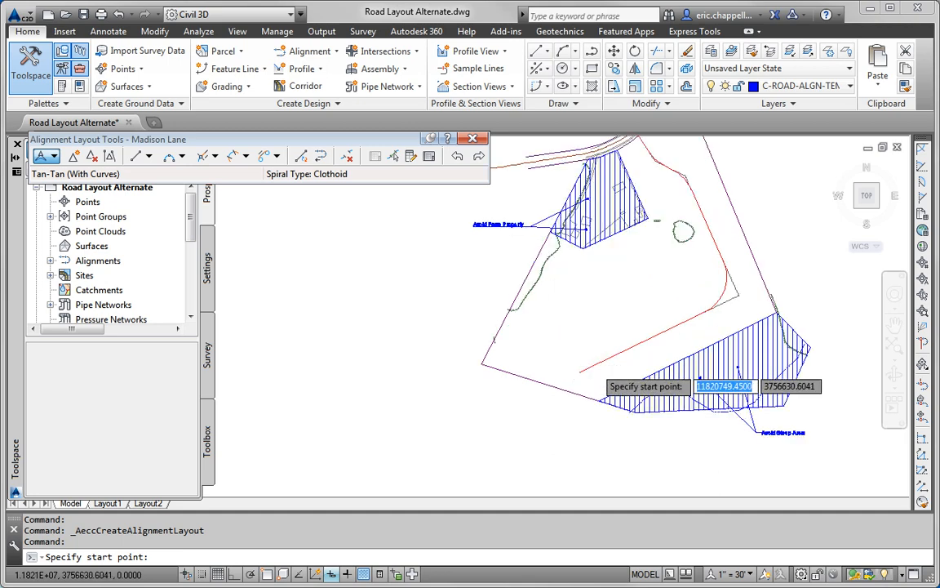
scroll(600, 369, "up", 1)
right_click(613, 357, "shift")
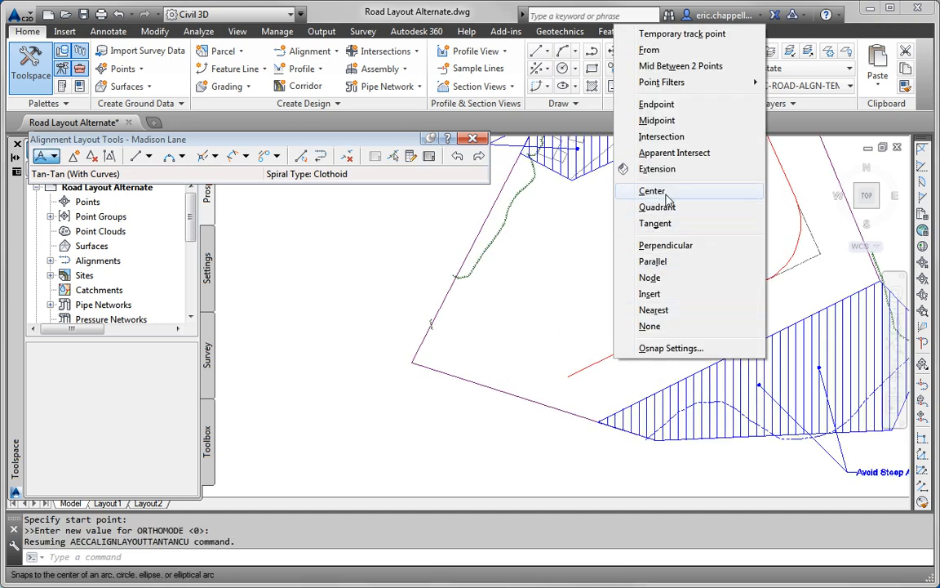
left_click(653, 310)
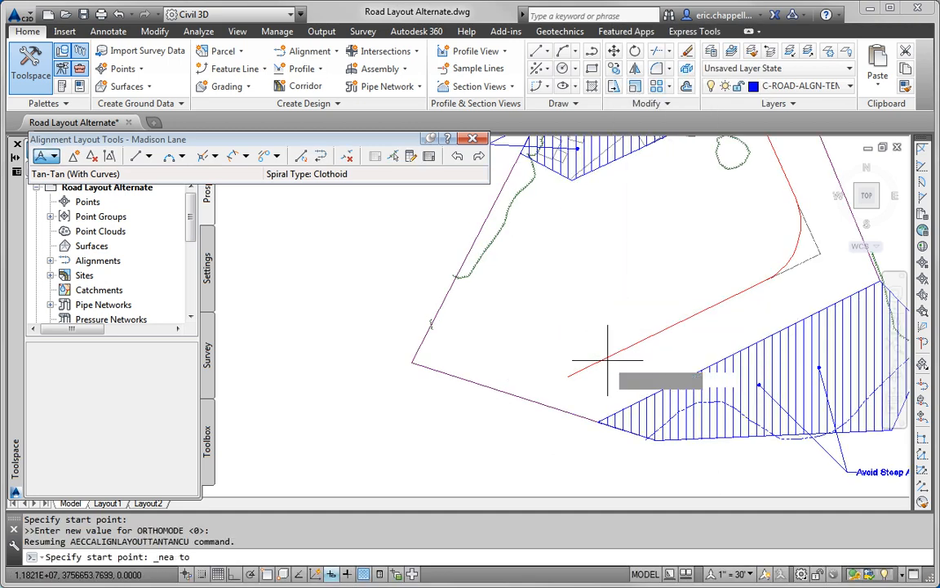
left_click(608, 360)
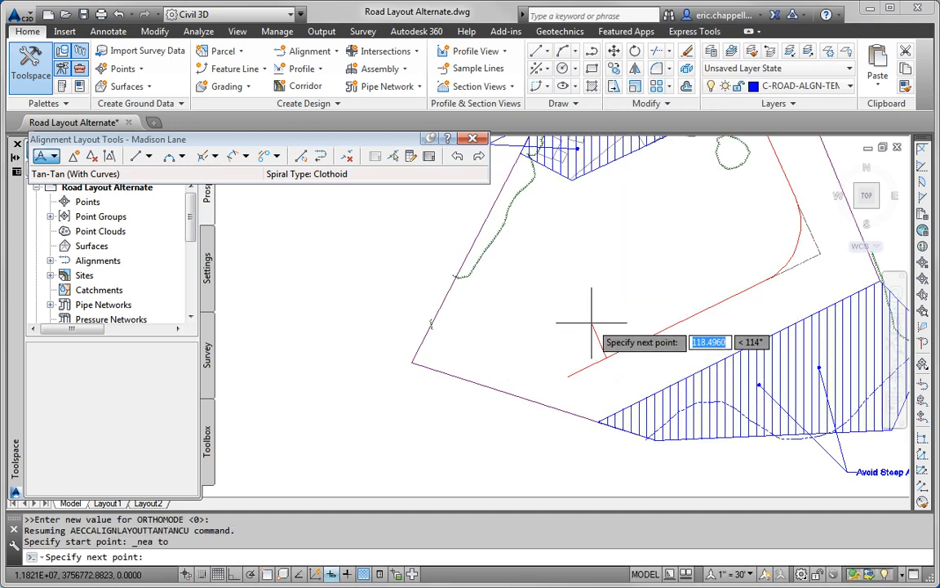
left_click(573, 285)
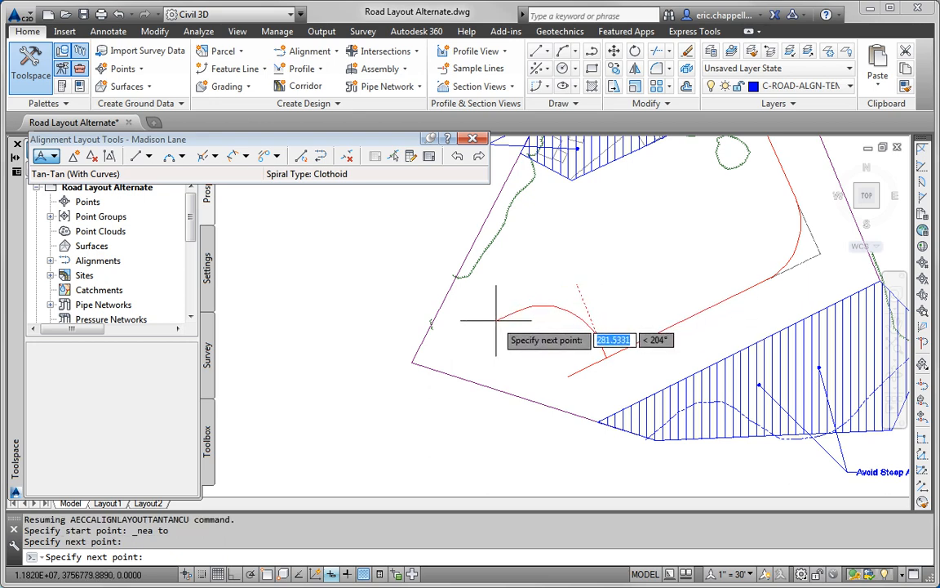
left_click(496, 320)
key("Return")
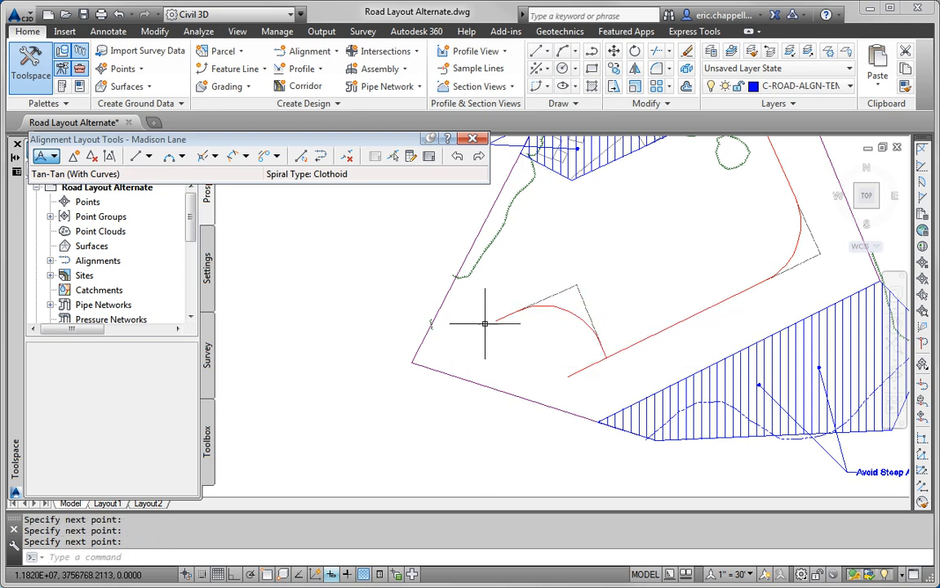
Step: Stretch Madison Lane's bend point by 50 units
left_click(567, 307)
left_click(567, 305)
scroll(564, 296, "up", 2)
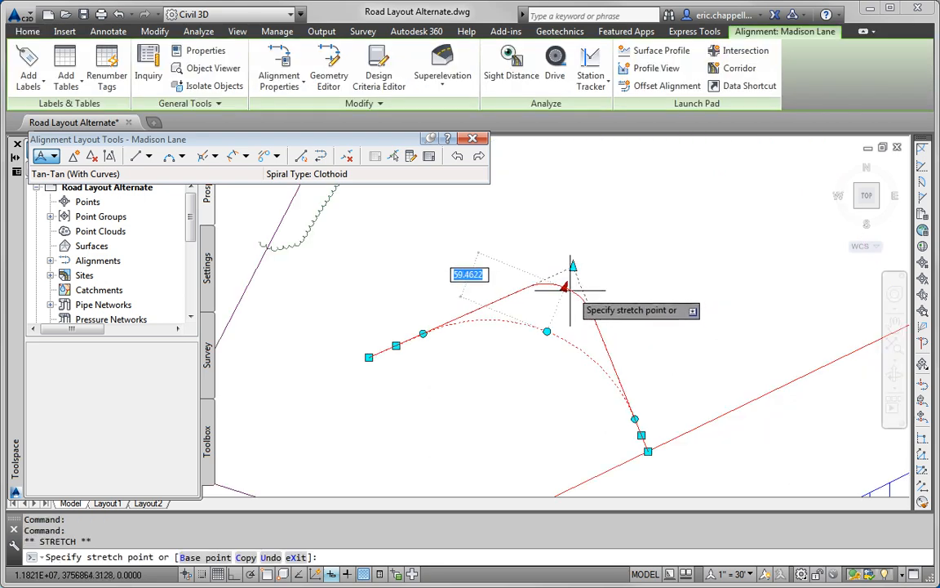
type("50")
key("Return")
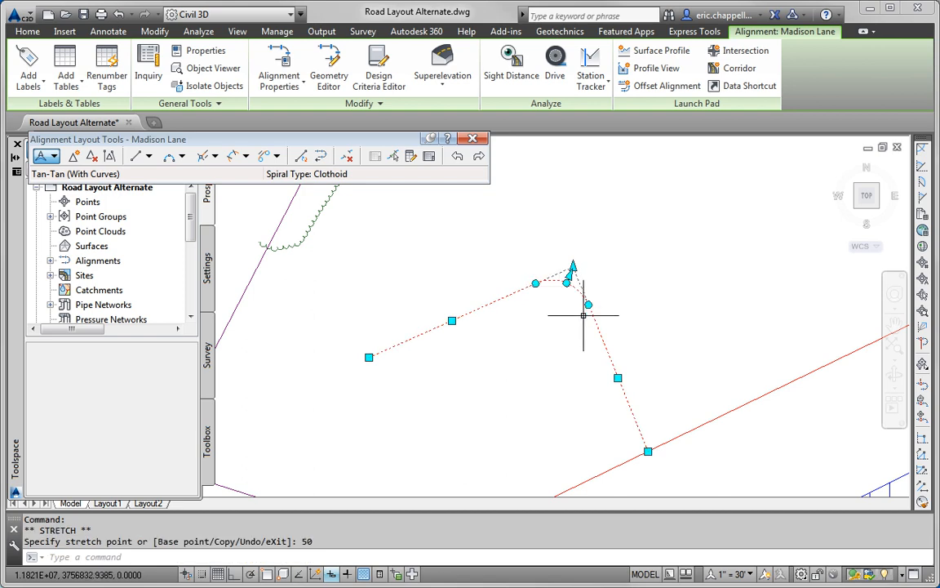
scroll(571, 342, "down", 3)
key("Escape")
key("Escape")
middle_click_drag(561, 367, 495, 414)
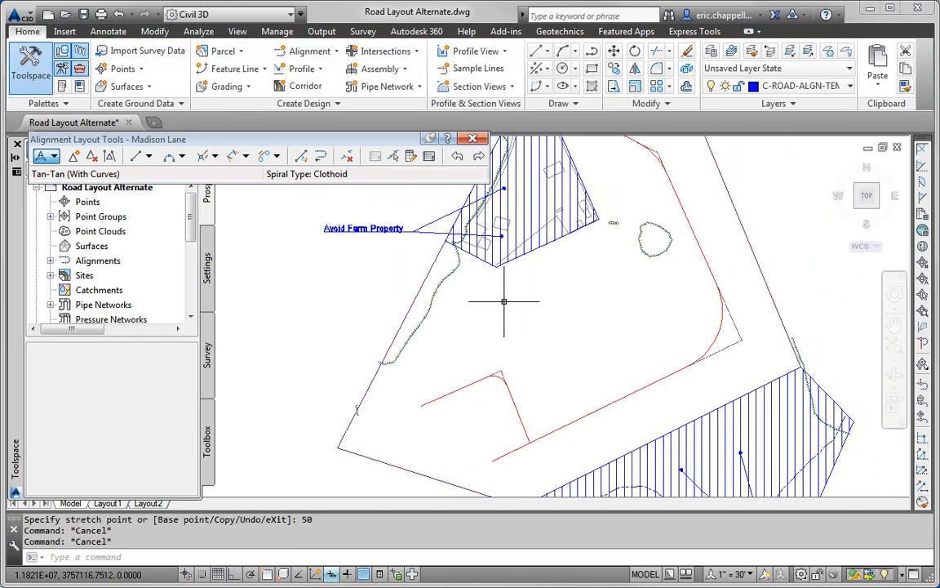
Step: Create the Logan Court alignment using Tangent-Tangent (With curves) layout
left_click(318, 55)
left_click(306, 72)
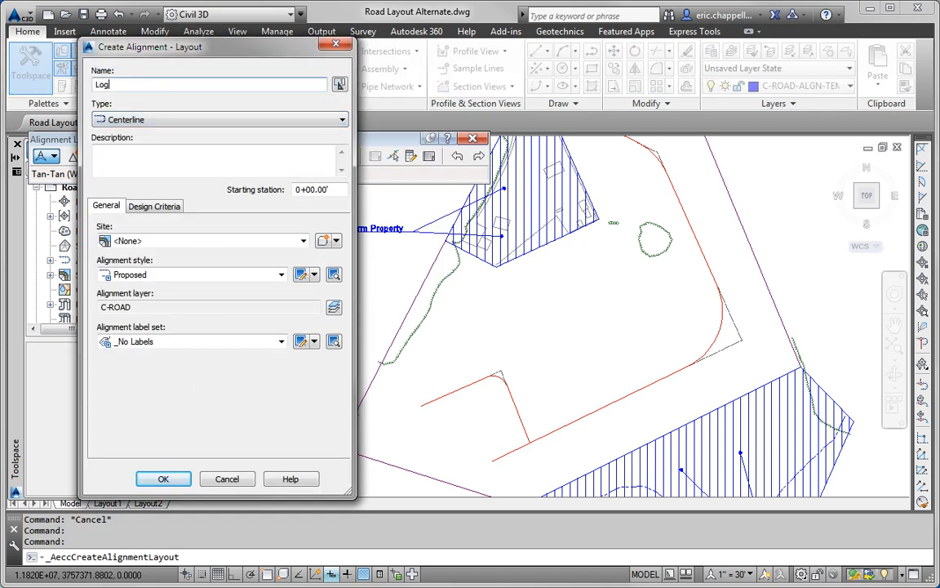
left_click(176, 483)
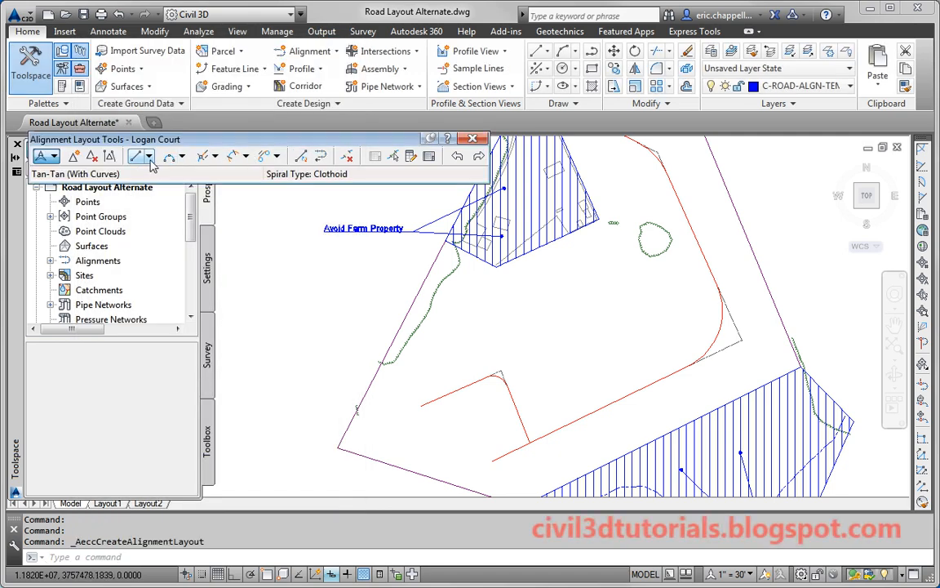
left_click(54, 156)
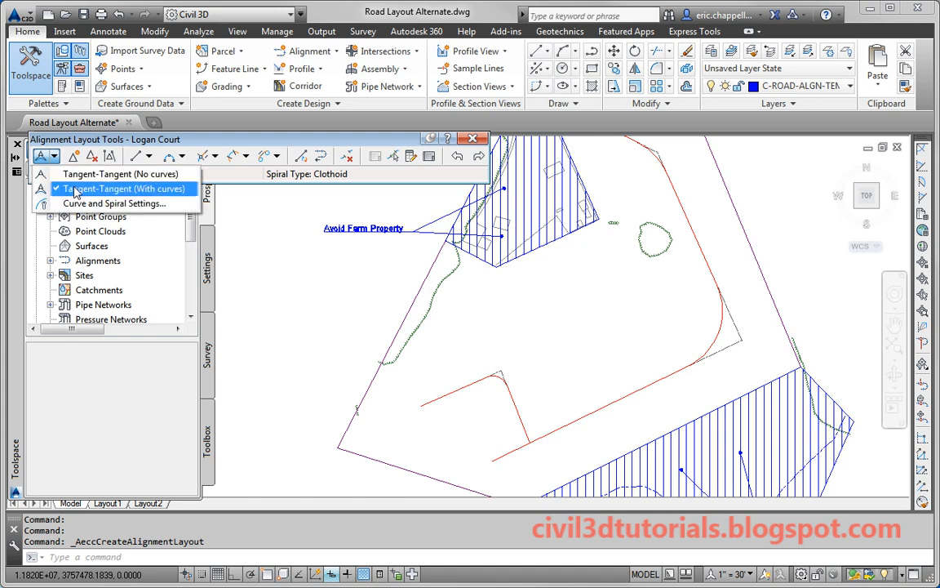
left_click(81, 186)
Step: Start Logan Court on Jordan Court with a Nearest snap, then place its bend and end points
right_click(582, 390, "shift")
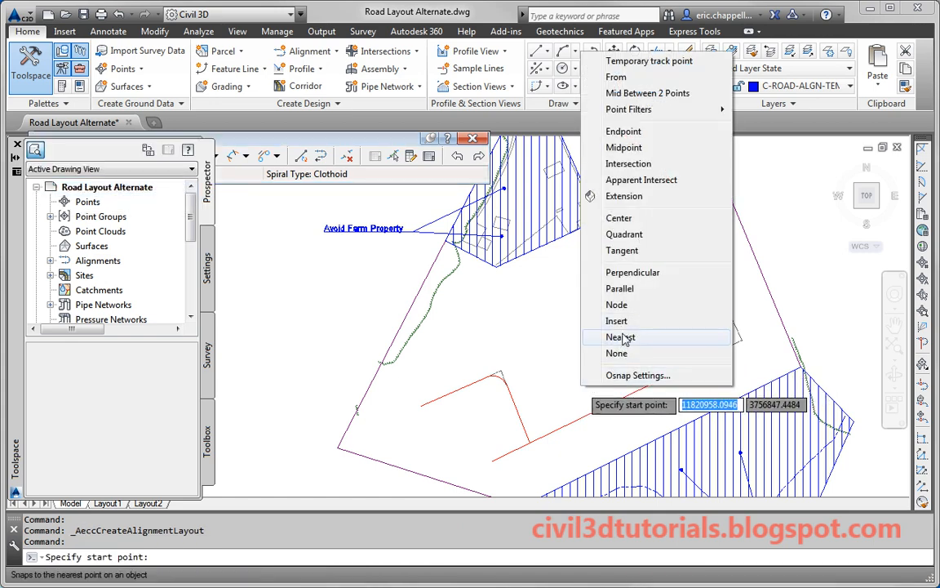
left_click(620, 337)
left_click(591, 405)
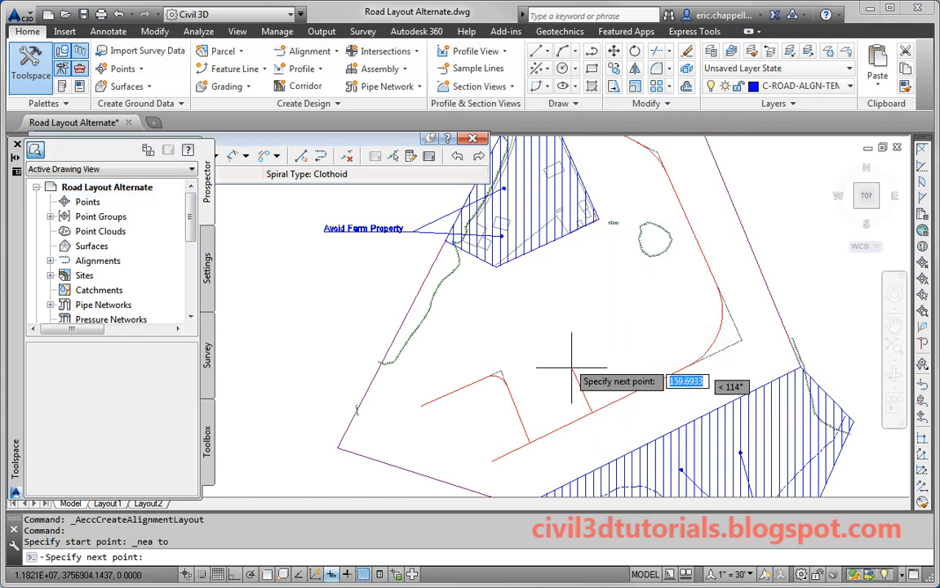
left_click(549, 300)
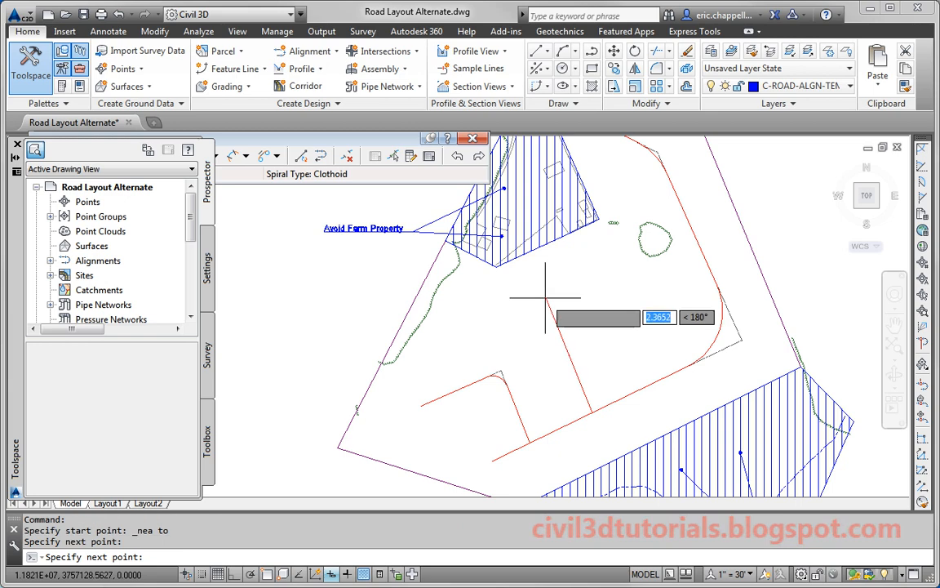
left_click(433, 336)
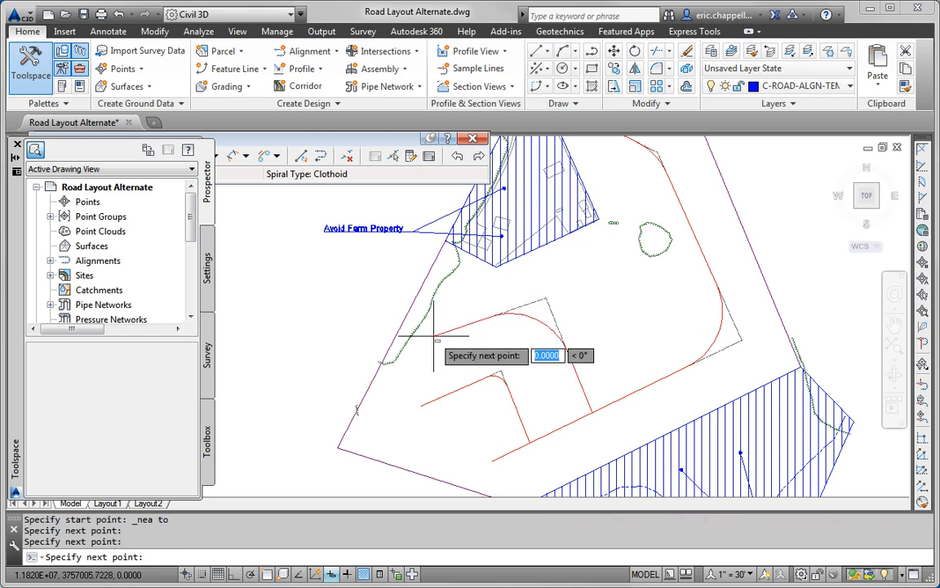
key("Escape")
Step: Stretch Logan Court's bend point by 50 units
left_click(547, 312)
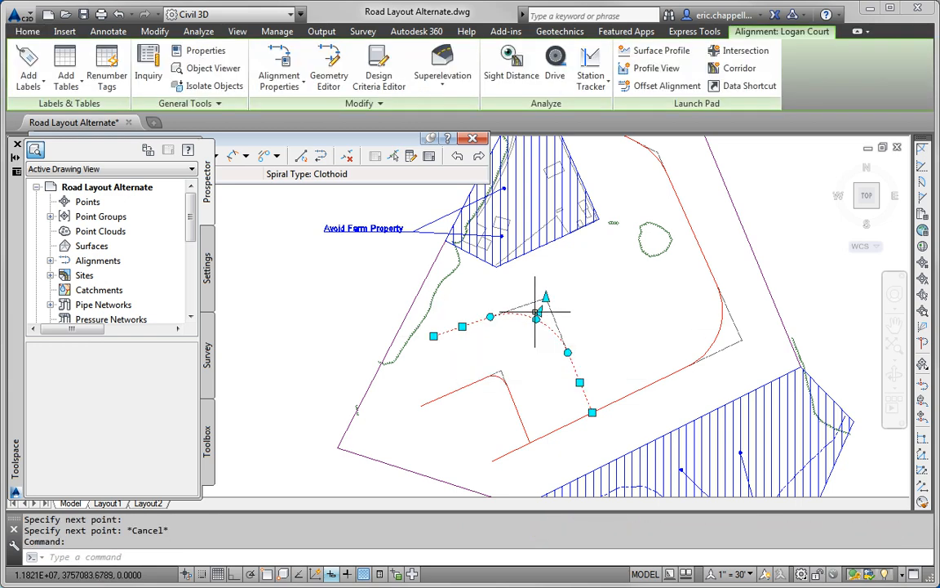
left_click(546, 298)
type("5")
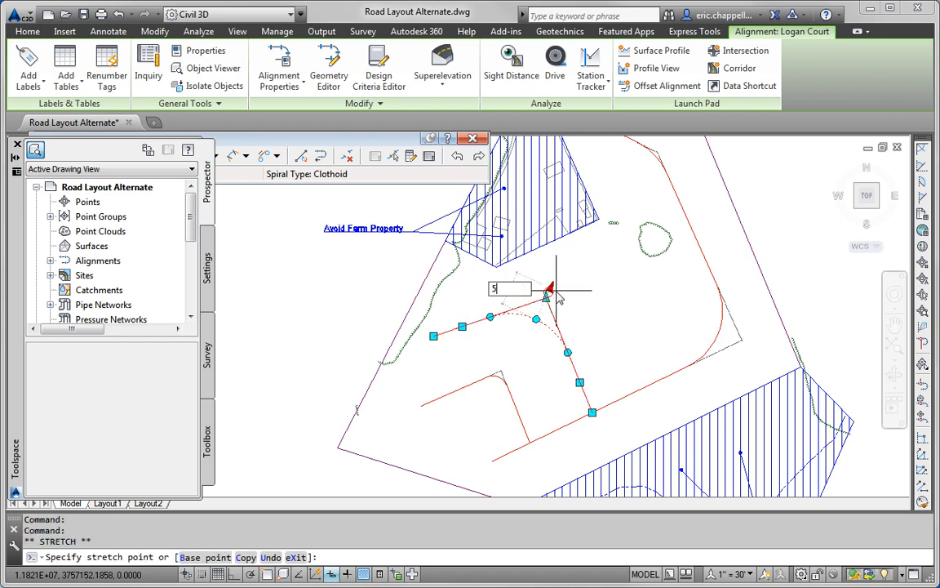
type("0")
key("Return")
key("Escape")
key("Escape")
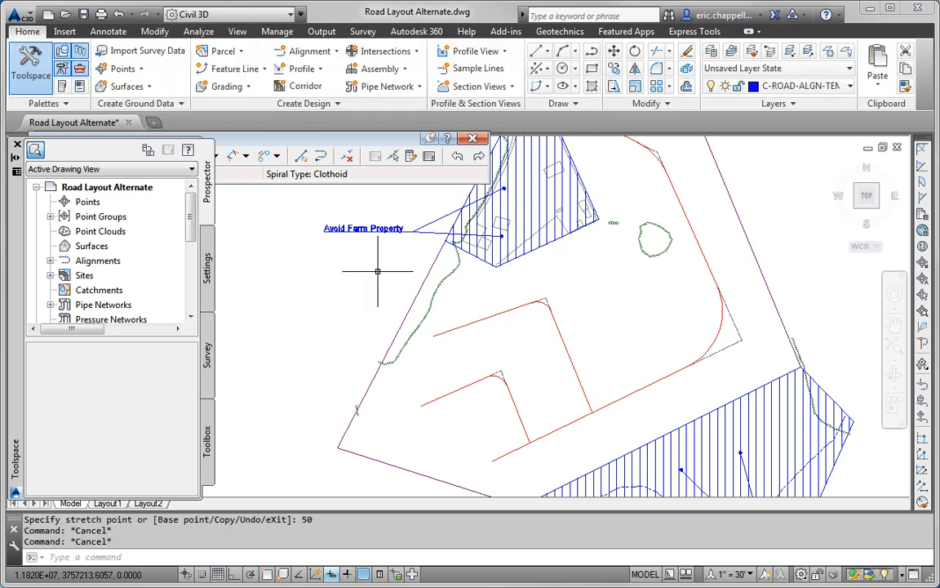
left_click(306, 51)
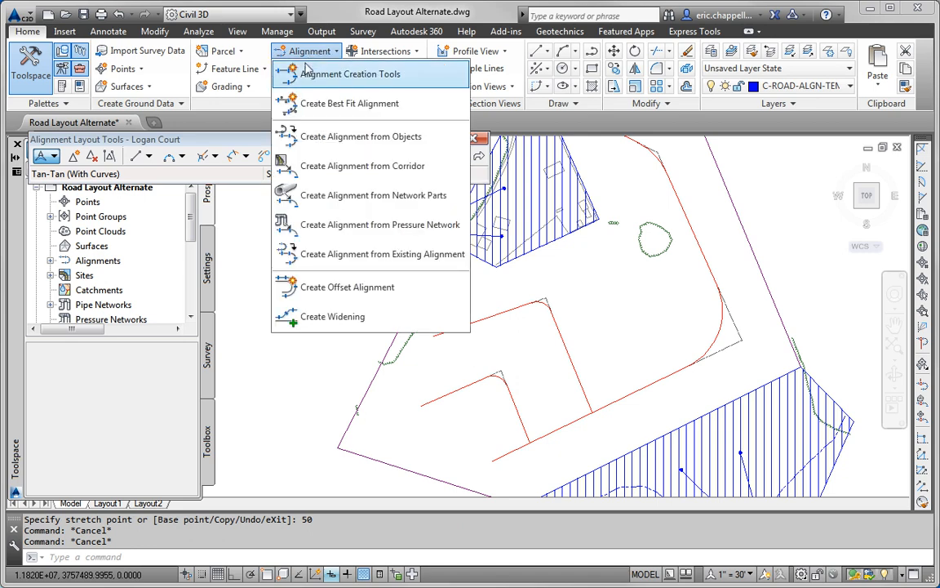
Step: Name the new alignment Ruby Lane and use Tangent-Tangent (With curves) layout
left_click_drag(180, 85, 19, 106)
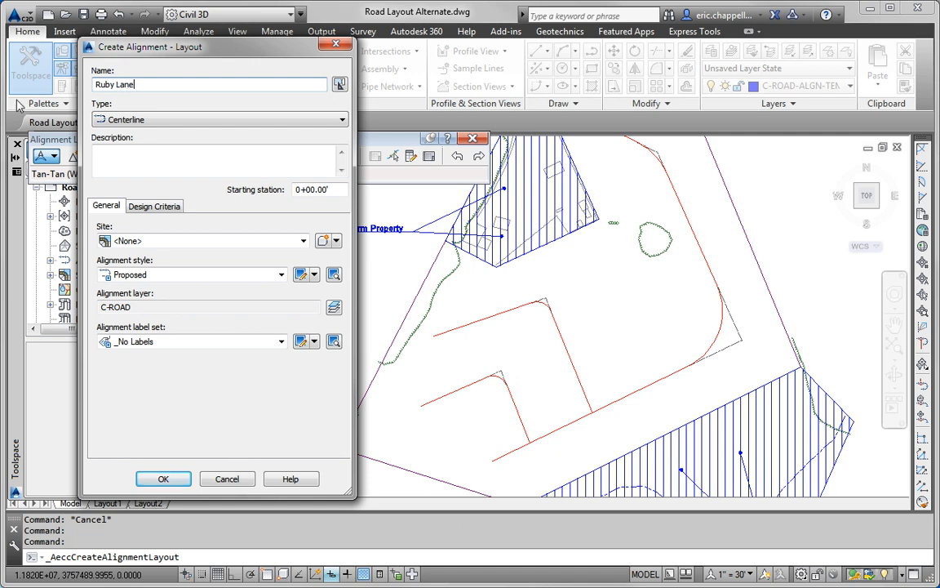
left_click(187, 482)
left_click(54, 156)
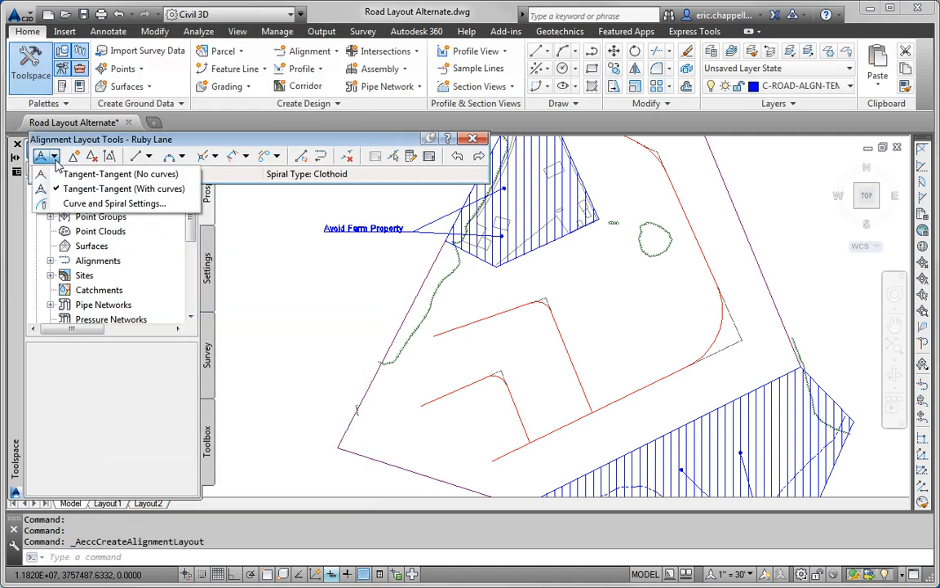
left_click(89, 187)
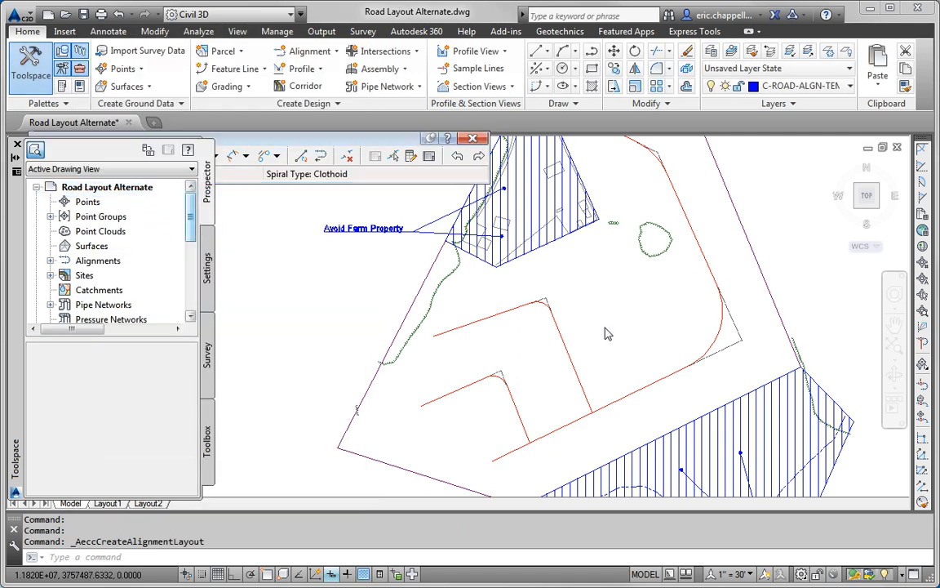
Step: Start Ruby Lane on Jordan Court with a Nearest snap and run it north toward the pond
right_click(652, 350, "shift")
left_click(710, 302)
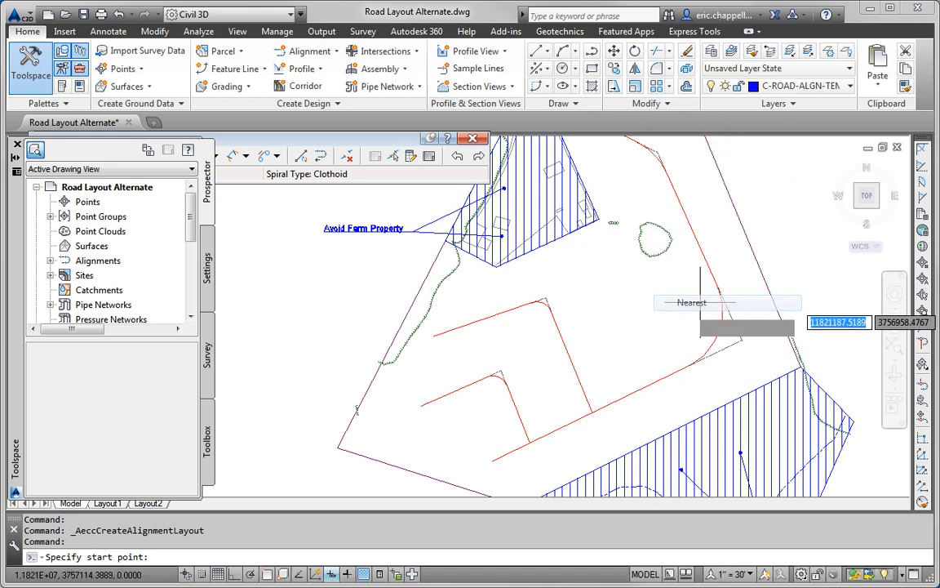
left_click(659, 377)
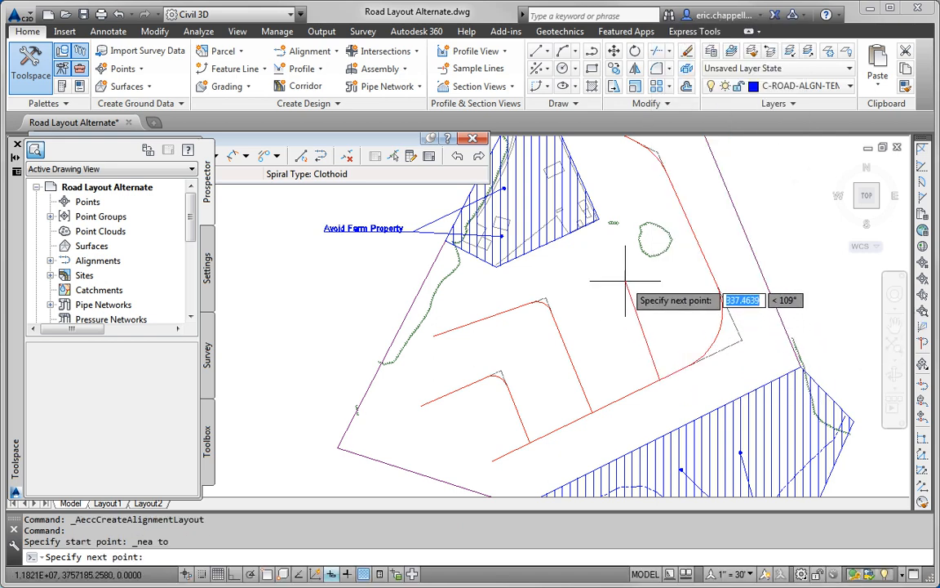
middle_click_drag(624, 273, 597, 351)
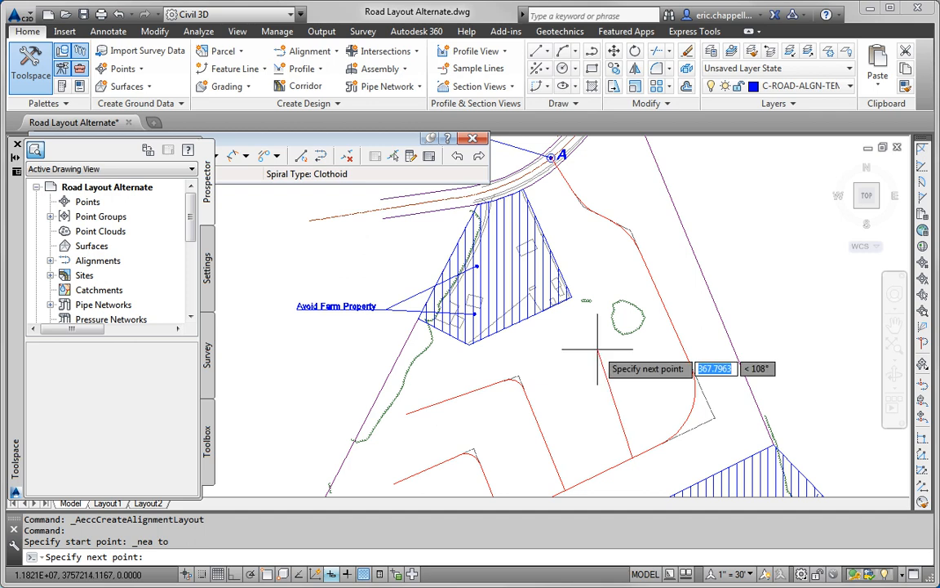
left_click(592, 344)
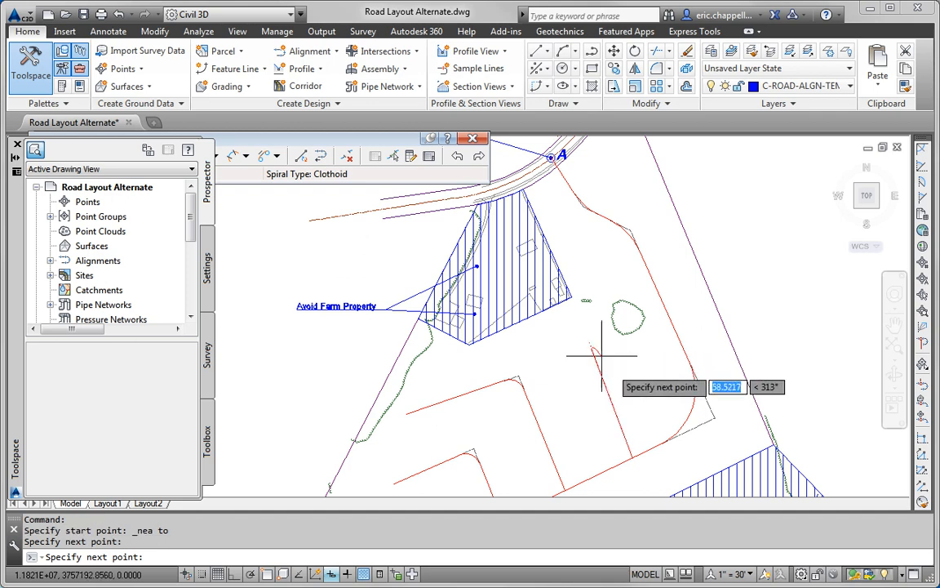
key("Return")
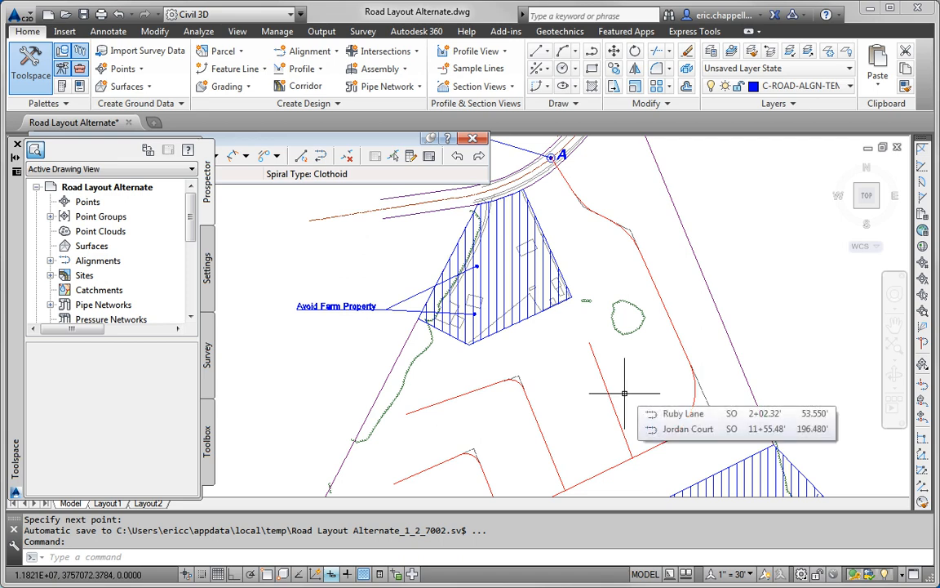
scroll(633, 390, "down", 2)
Step: Stretch Jordan Court's southeast corner point by 50 units near the Ruby Lane junction
left_click(668, 400)
scroll(665, 397, "up", 4)
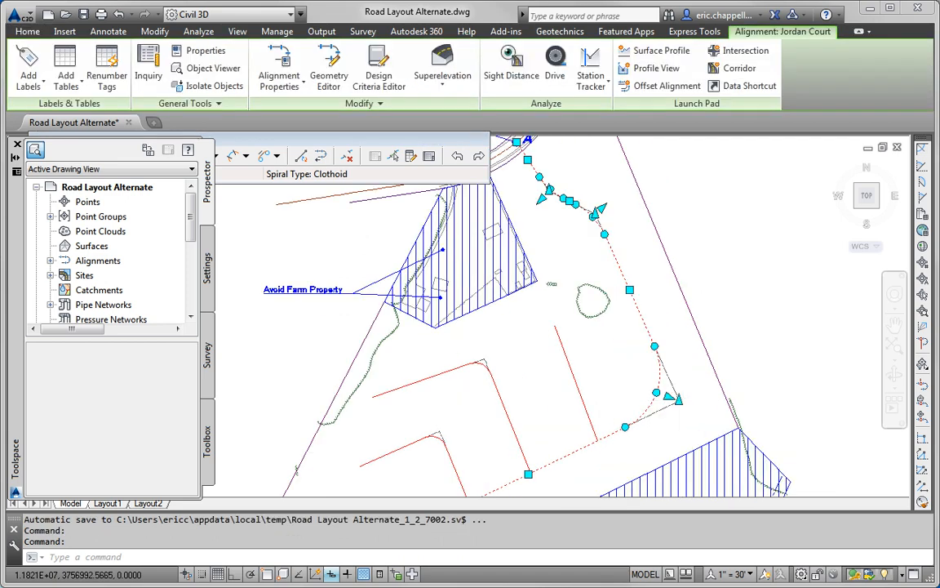
left_click(657, 394)
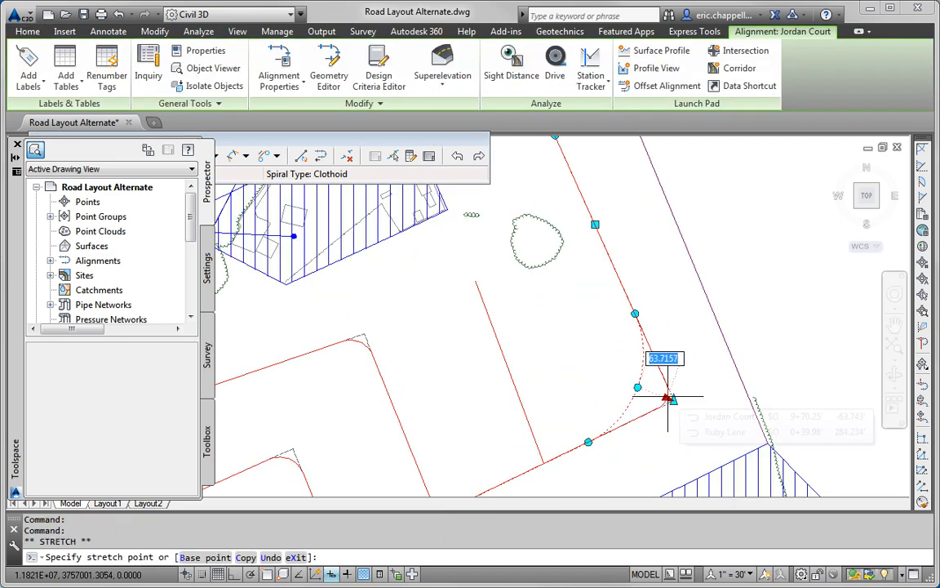
type("50")
key("Return")
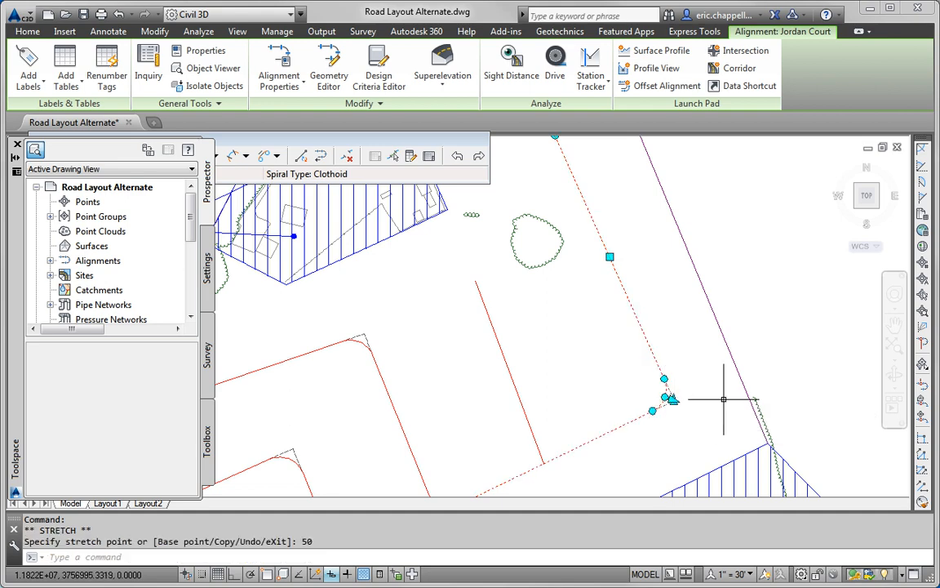
key("Escape")
scroll(722, 398, "down", 3)
mouse_move(721, 396)
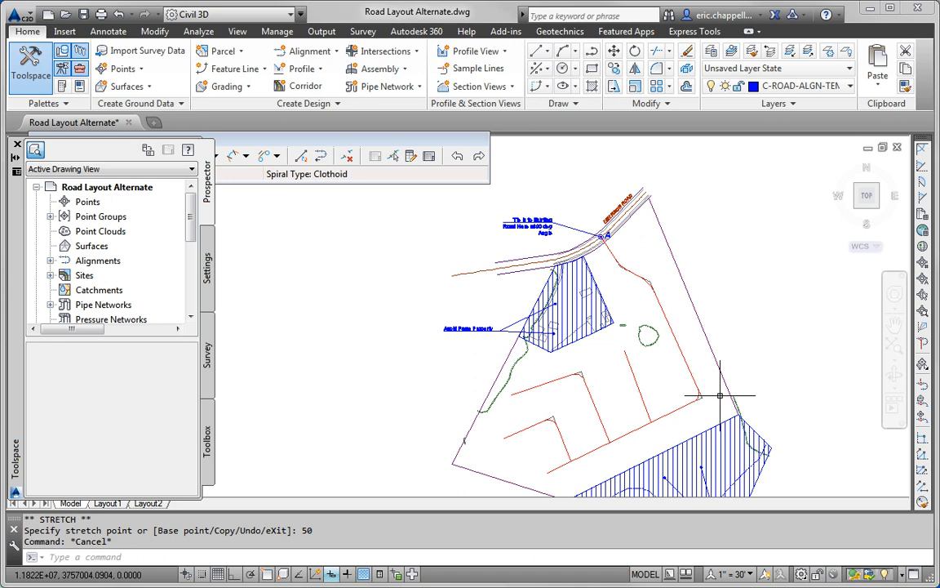
Step: Offset the eastern red parcel lines by 150 with OFFSET
type("OFFSET")
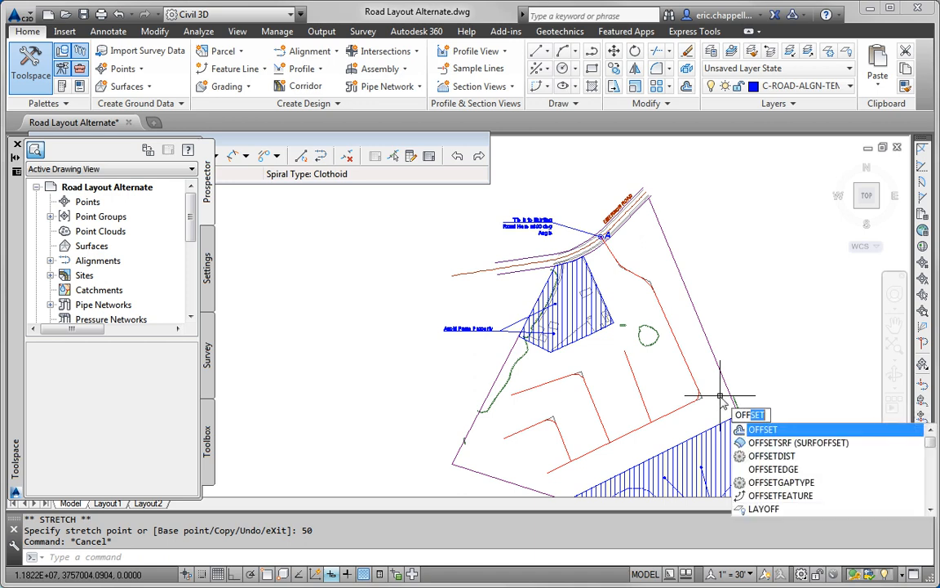
key("Return")
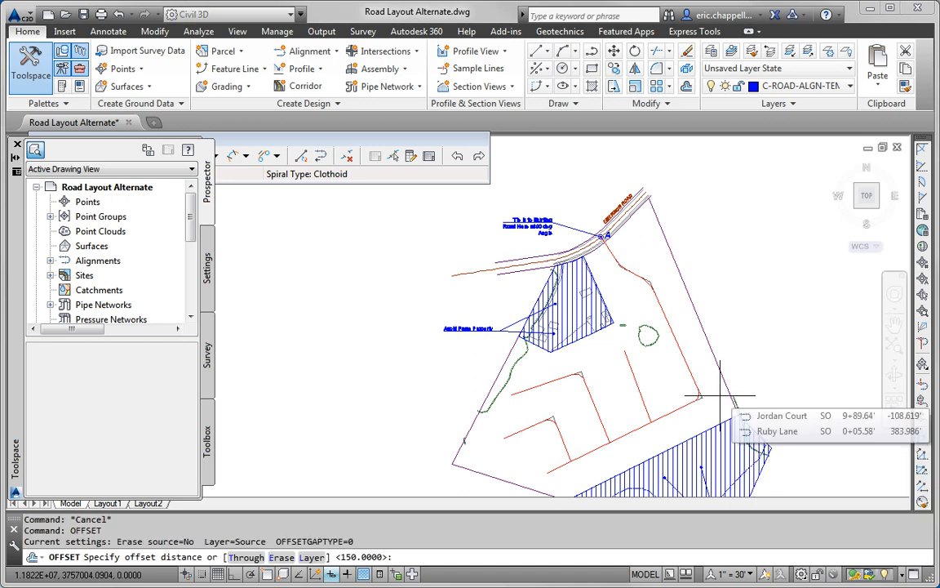
key("Return")
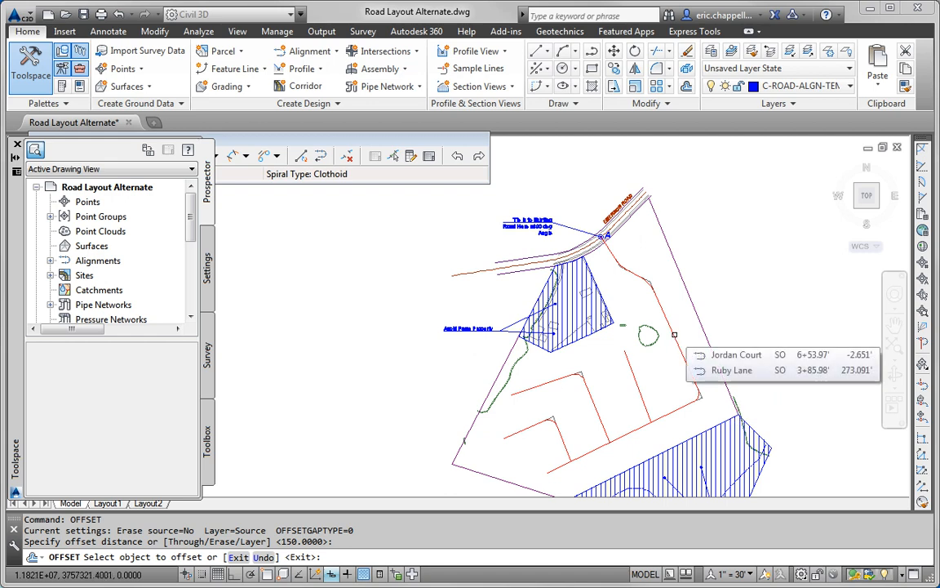
left_click(674, 334)
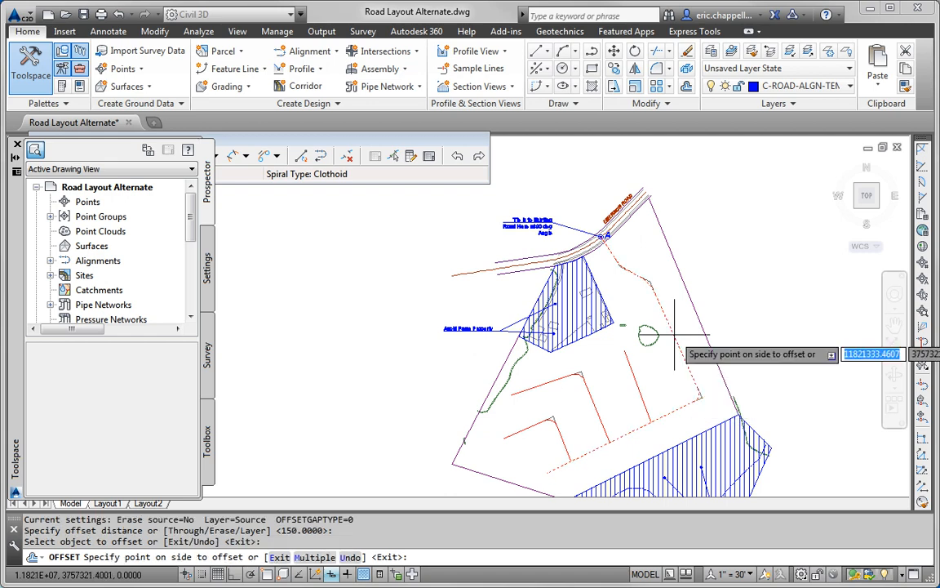
left_click(684, 321)
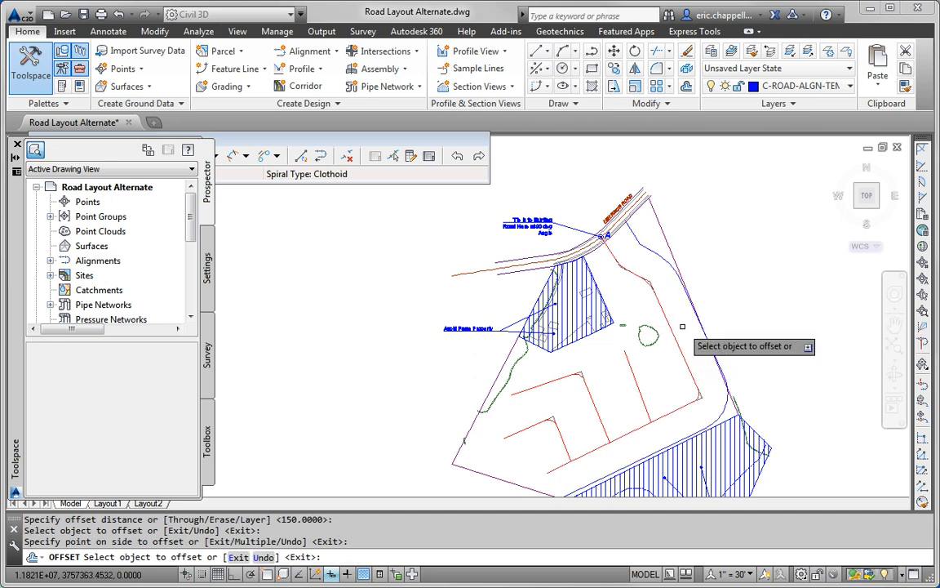
left_click(675, 339)
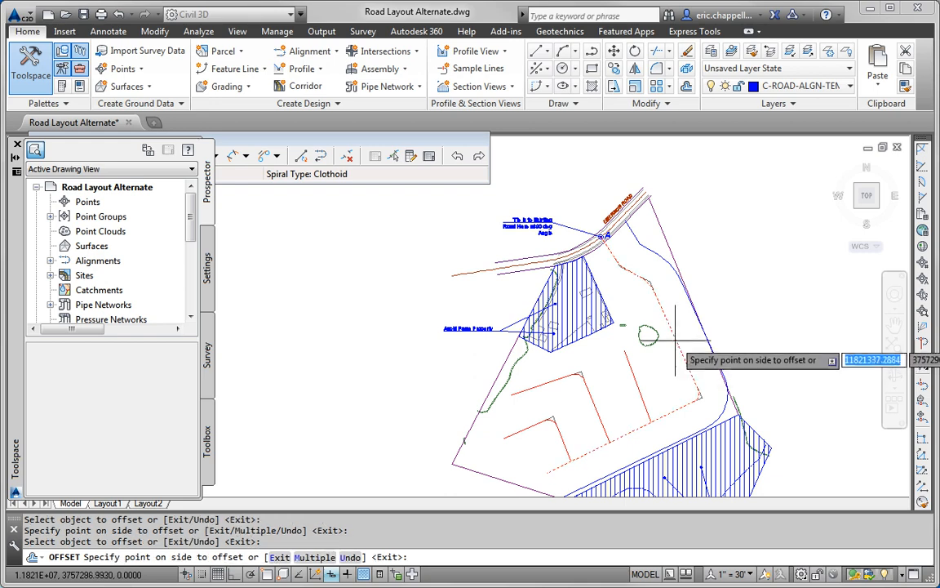
left_click(657, 347)
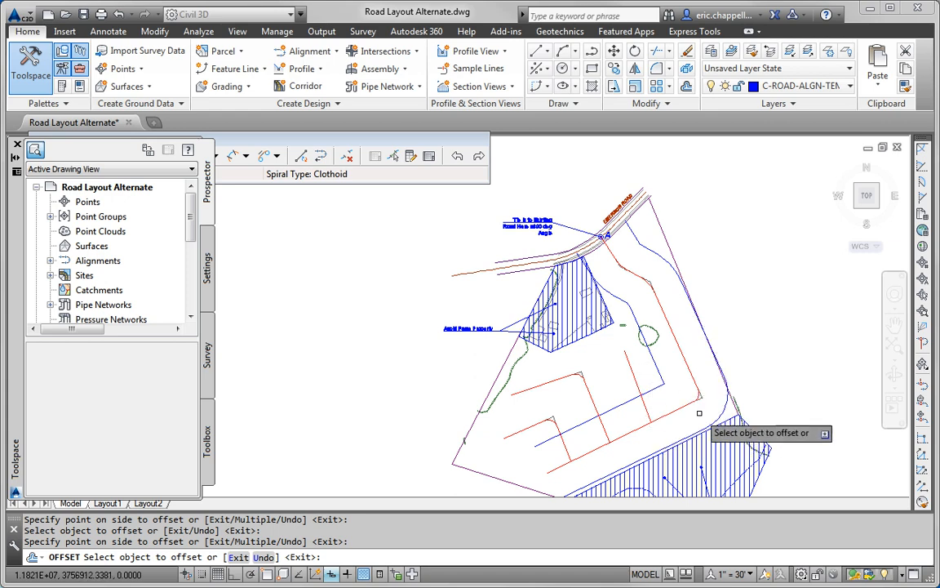
Step: Offset the lower and upper red parcel lines and polylines by 150 as well
left_click(527, 427)
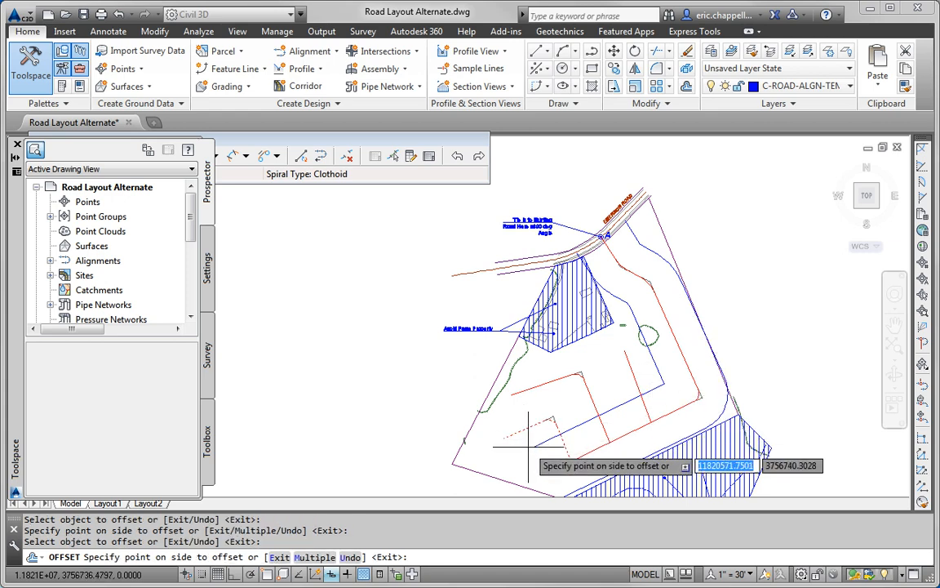
left_click(535, 429)
left_click(539, 424)
left_click(546, 404)
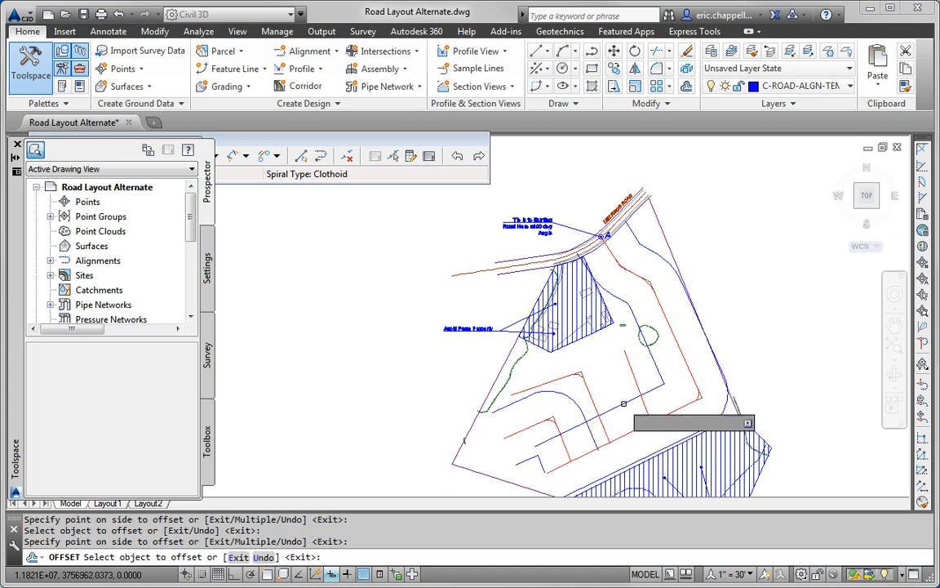
left_click(569, 376)
left_click(565, 395)
left_click(589, 393)
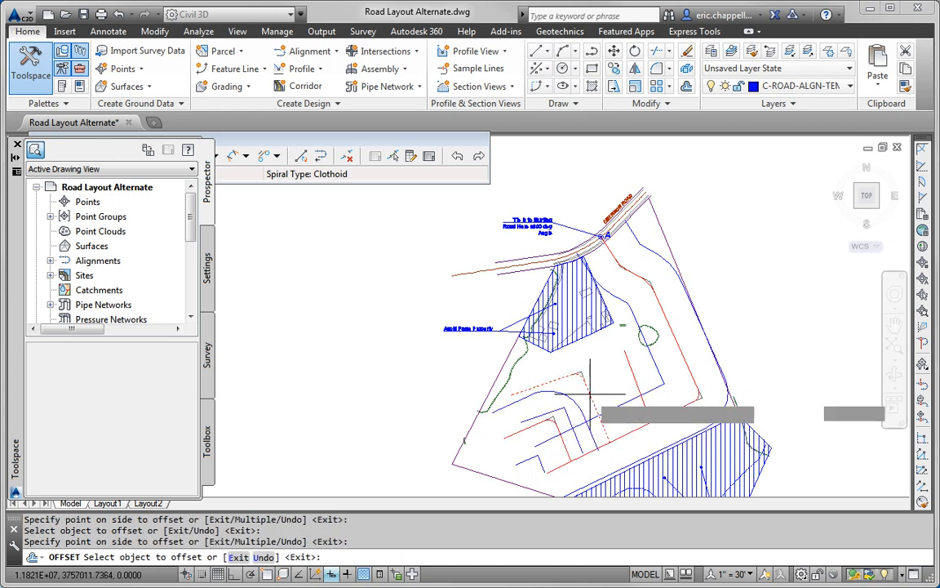
left_click(605, 379)
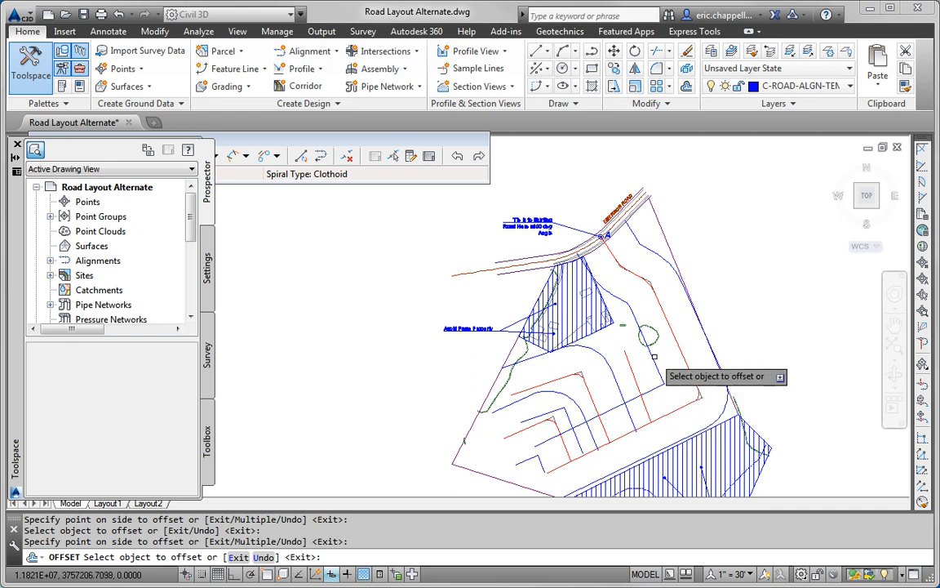
left_click(639, 381)
left_click(641, 380)
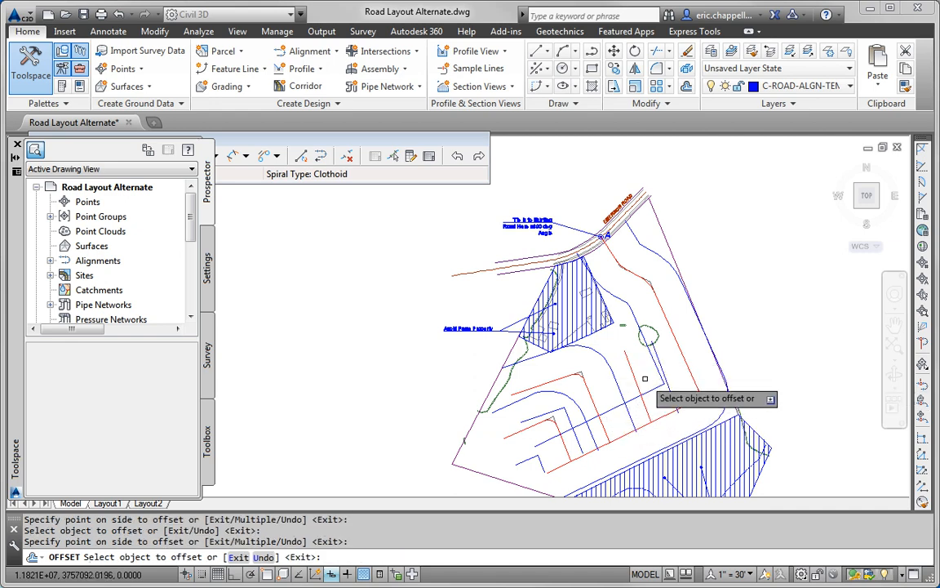
key("Escape")
key("Escape")
Step: Delete the five unwanted blue trial offset polylines, including the curved one
left_click(642, 304)
left_click(624, 317)
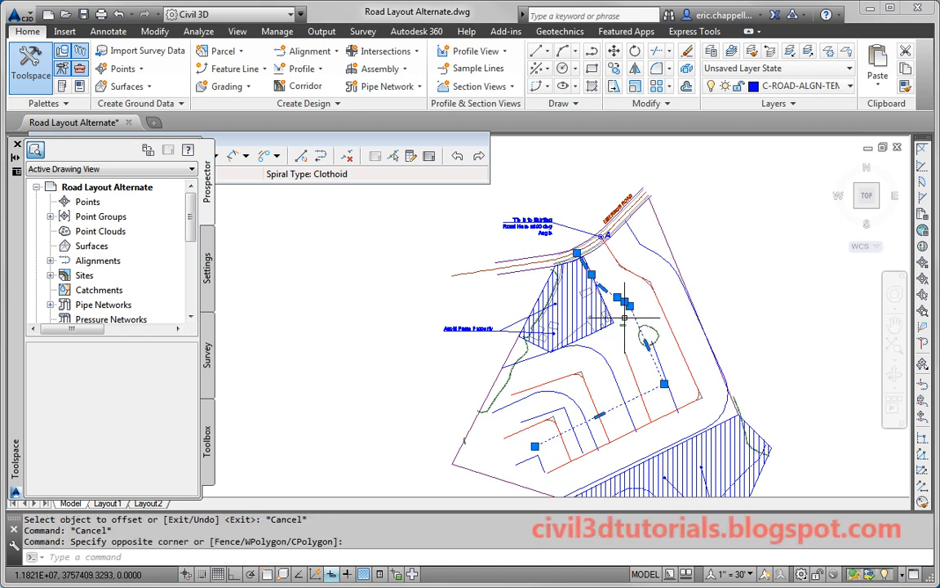
key("Delete")
left_click(667, 372)
left_click(657, 382)
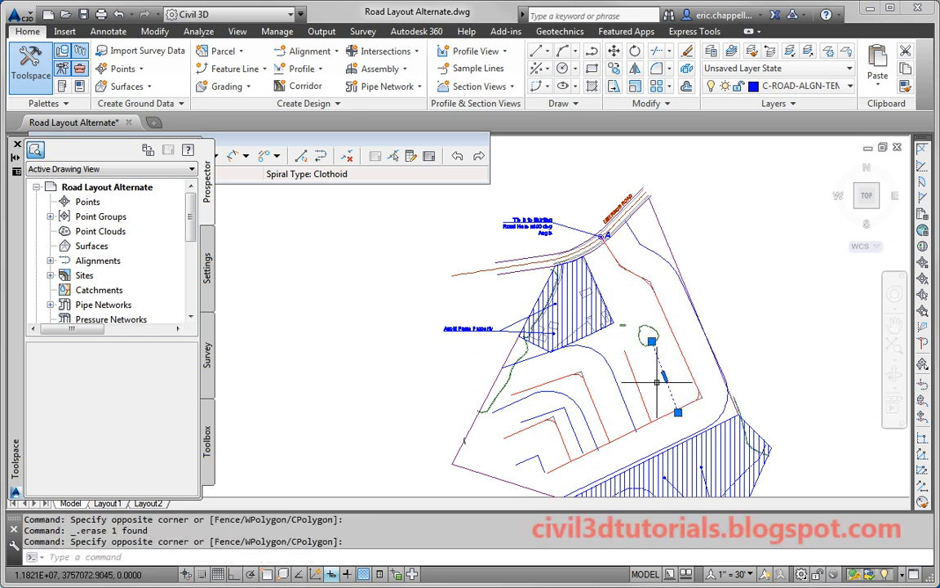
key("Delete")
left_click(605, 382)
key("Delete")
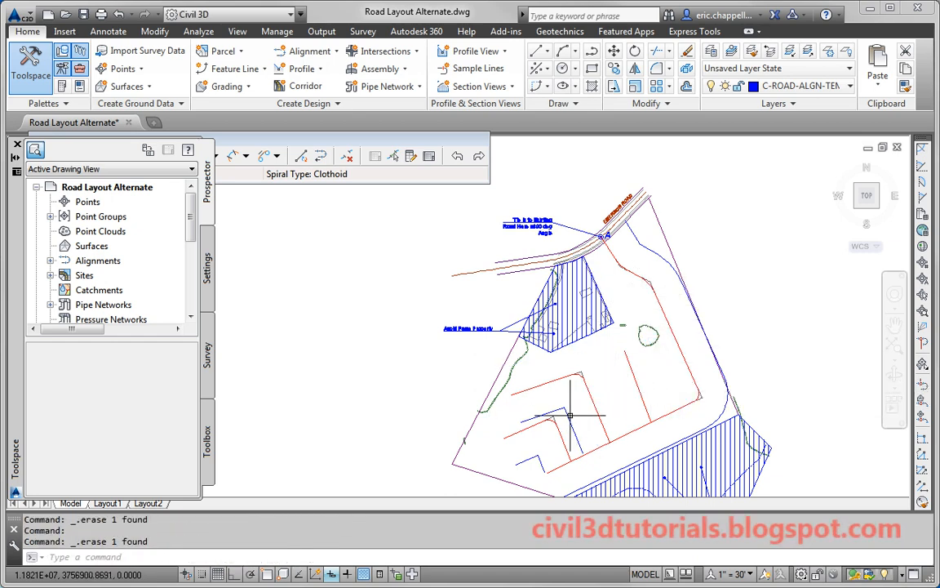
left_click(571, 420)
key("Delete")
left_click(541, 460)
key("Delete")
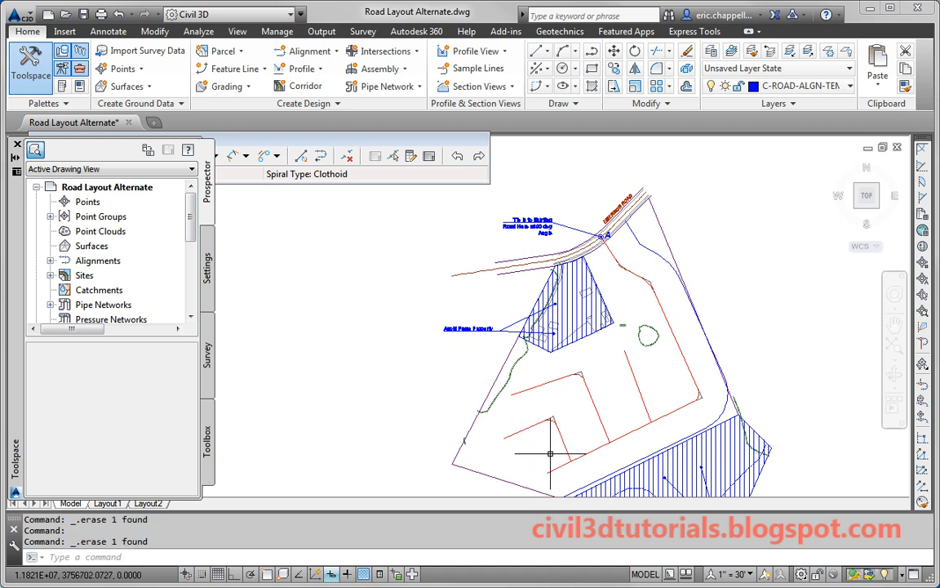
Step: Select the Logan Court alignment
left_click(559, 430)
key("Escape")
key("Escape")
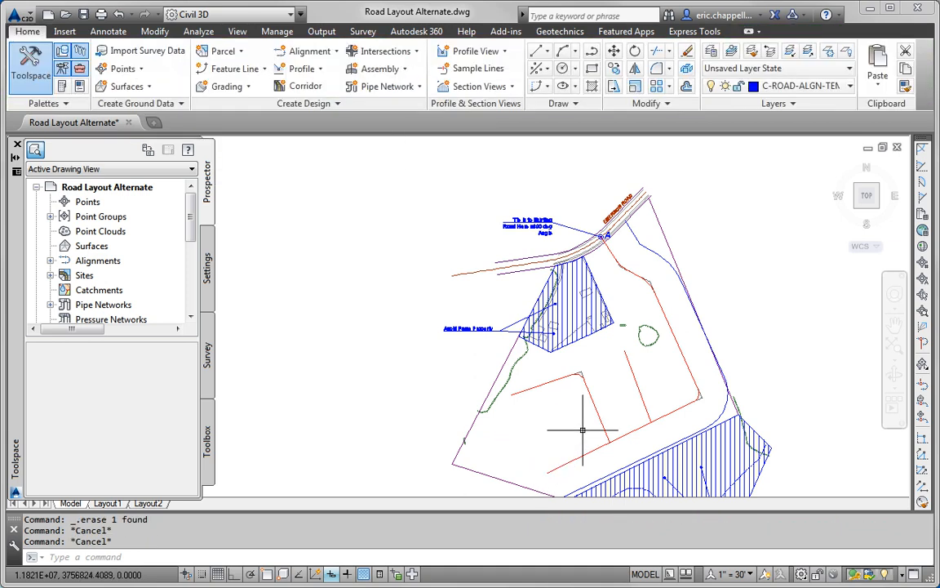
left_click(543, 383)
Step: Snap Logan Court's end onto the red parcel line with Nearest and move its PI
left_click(582, 454)
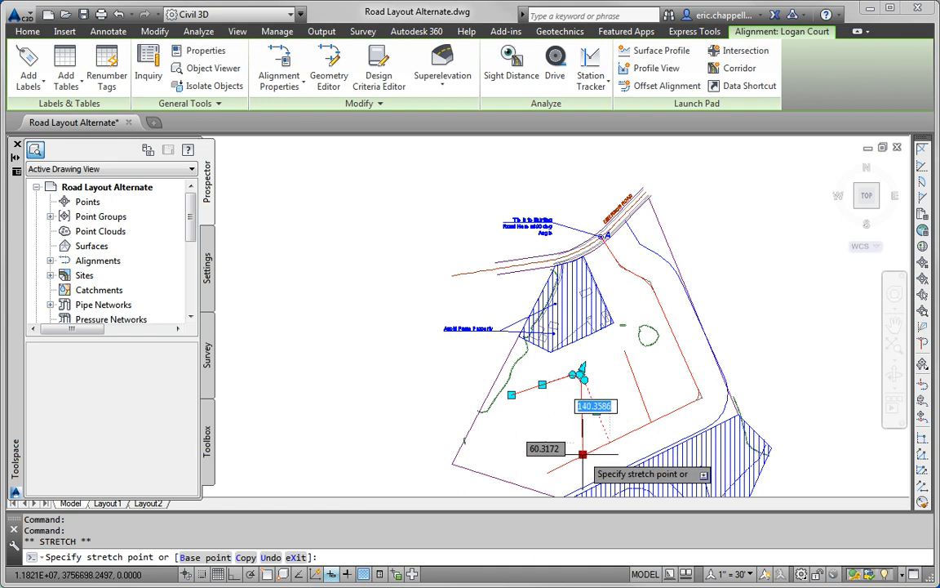
right_click(583, 451, "shift")
left_click(642, 415)
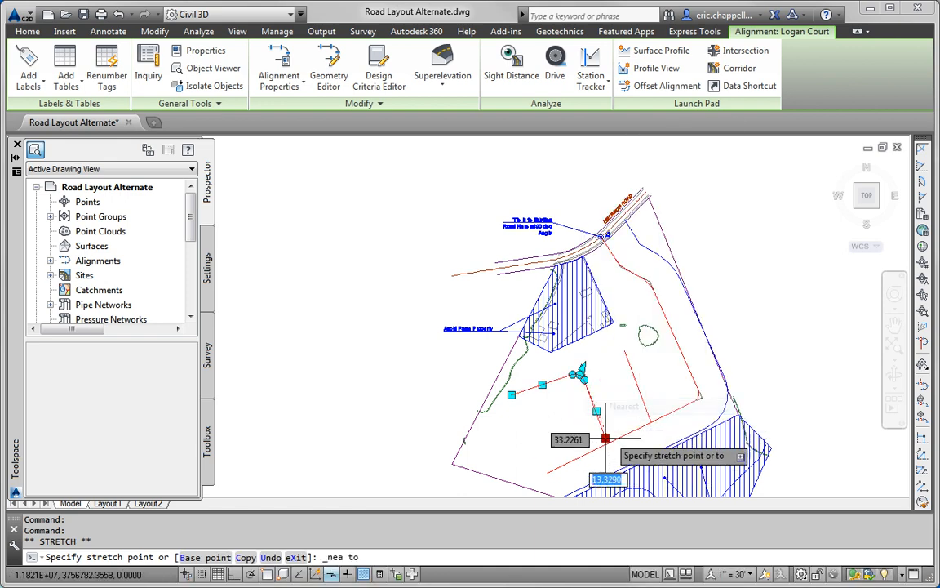
left_click(587, 451)
scroll(581, 374, "up", 6)
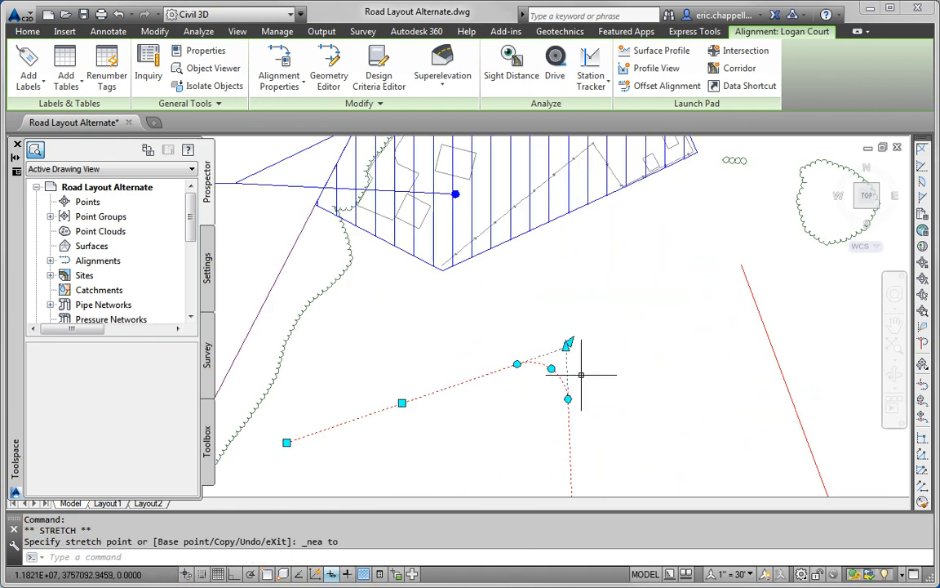
left_click(568, 343)
scroll(478, 378, "down", 3)
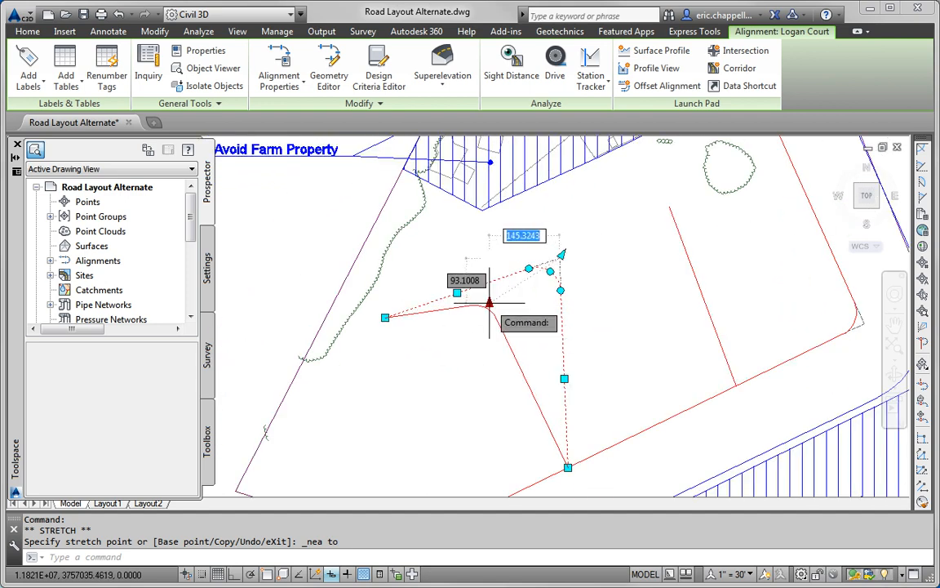
left_click(489, 303)
left_click(384, 316)
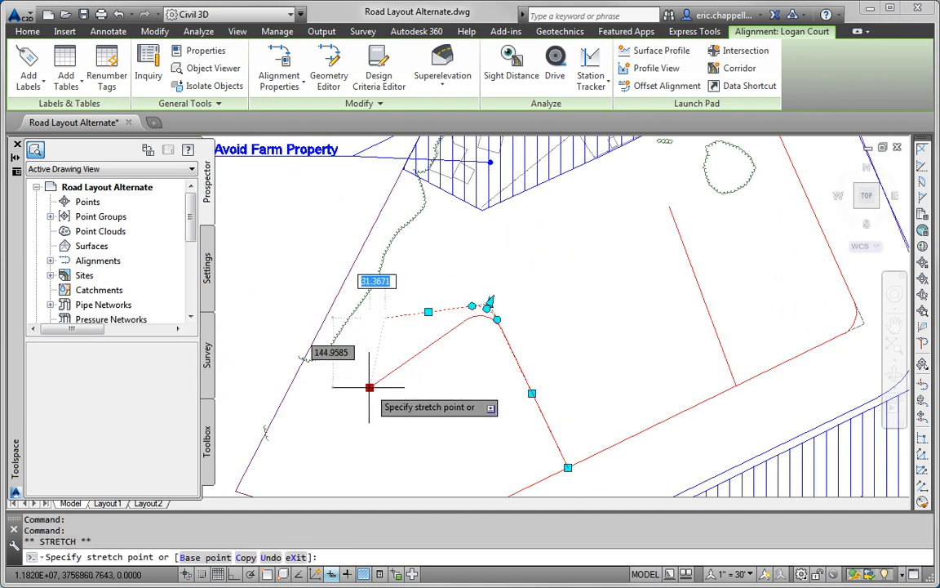
key("Escape")
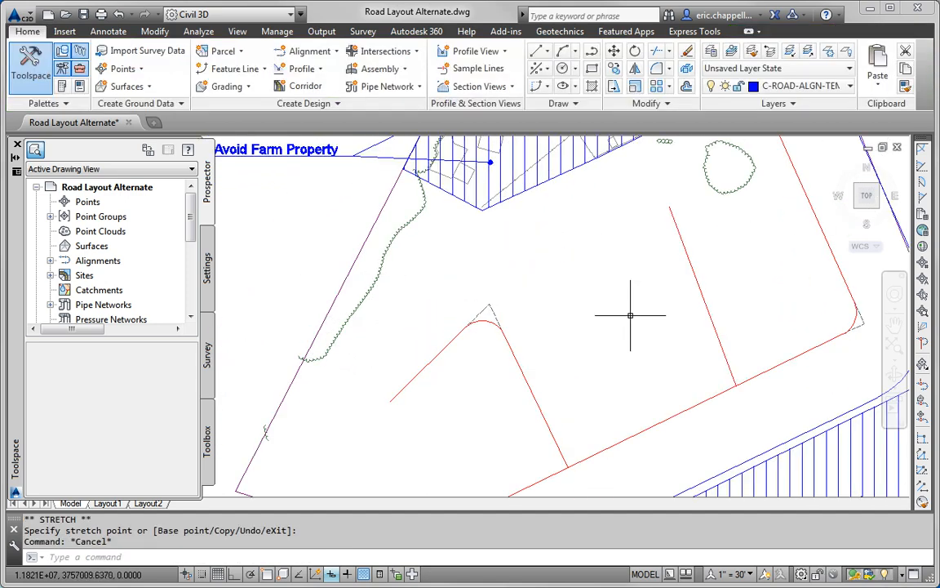
Step: Snap Ruby Lane's end grip onto the red parcel line using the Nearest snap
middle_click_drag(662, 309, 560, 374)
left_click(632, 449)
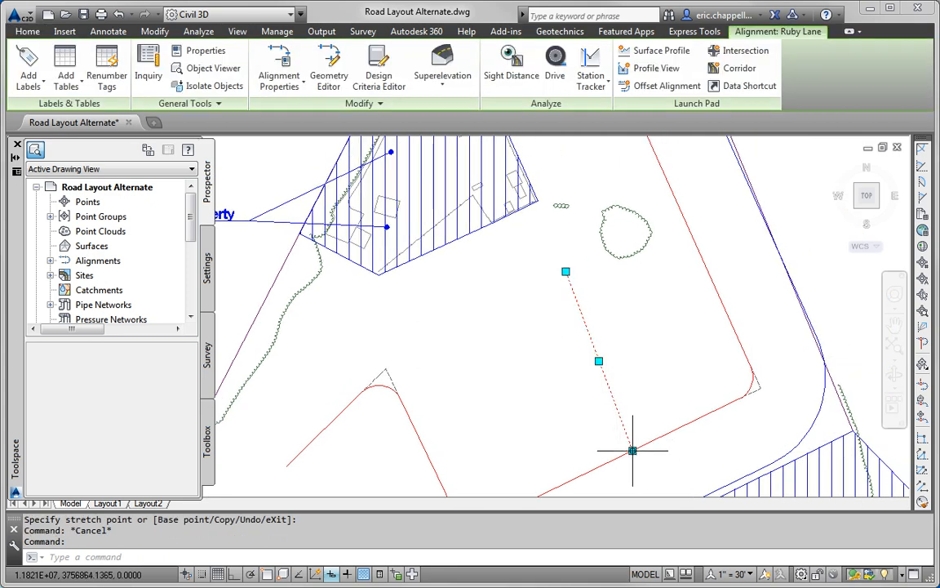
left_click(632, 450)
right_click(611, 462, "shift")
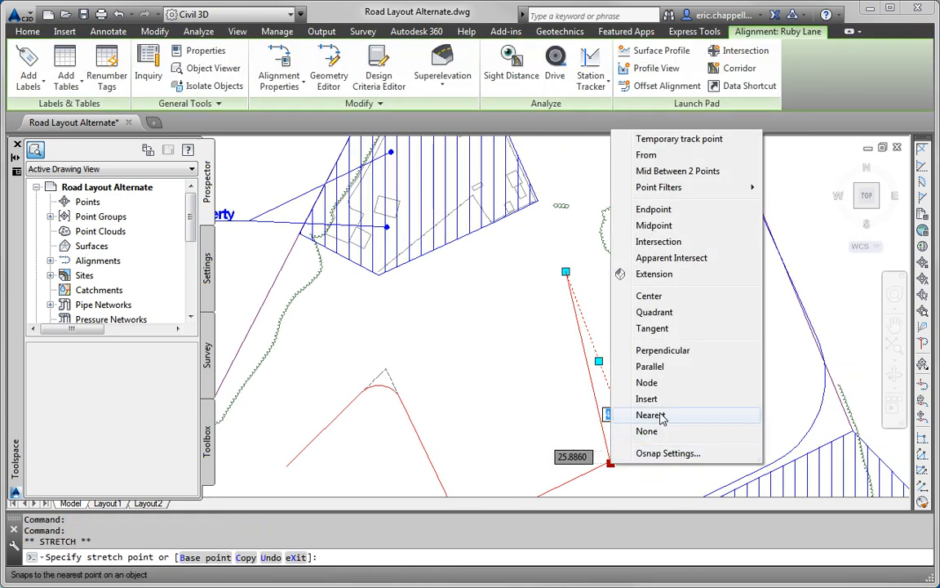
left_click(710, 474)
left_click(601, 463)
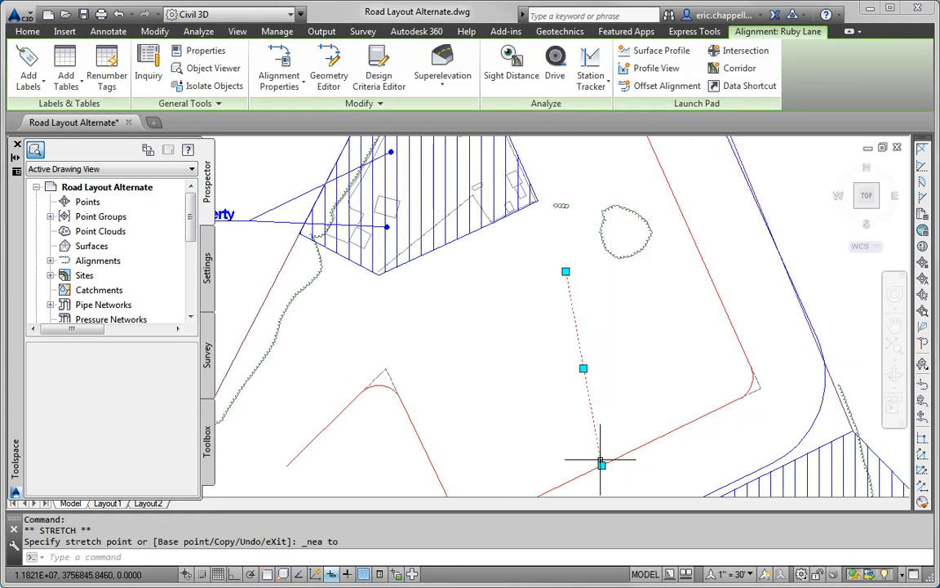
left_click(566, 271)
key("Escape")
key("Escape")
scroll(621, 334, "down", 7)
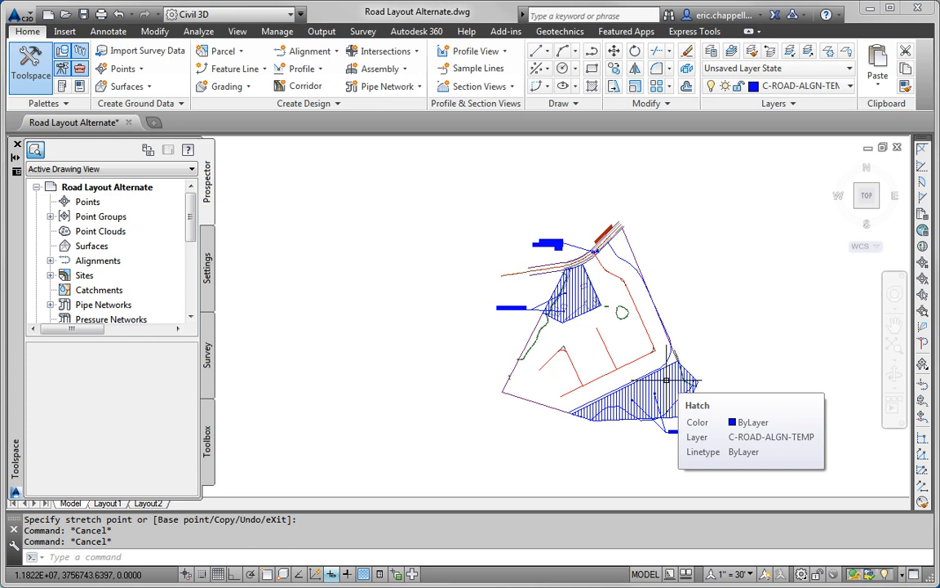
scroll(555, 380, "up", 2)
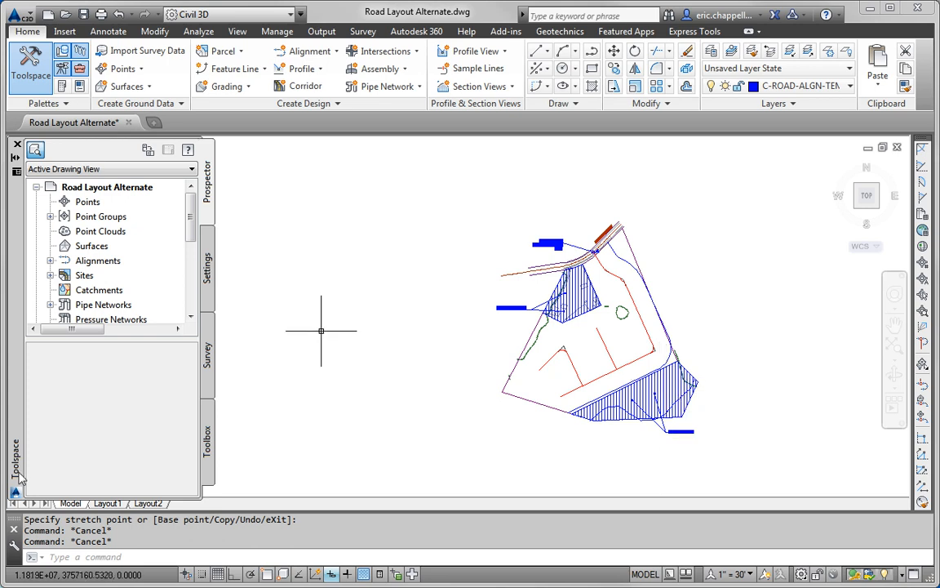